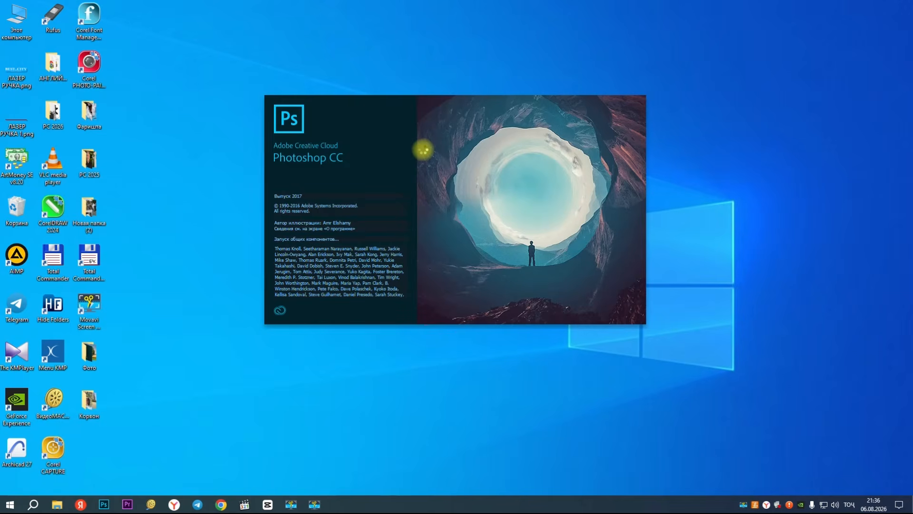
# Open the cardboard box image 814597975ff910c6643920e2fca4e7a5.jpg in a floating document window
pyautogui.press('space')
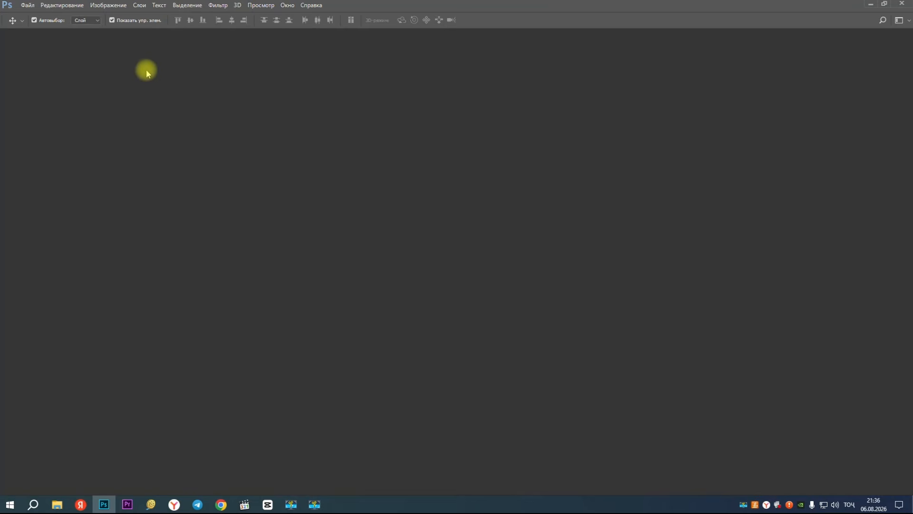
pyautogui.click(144, 142)
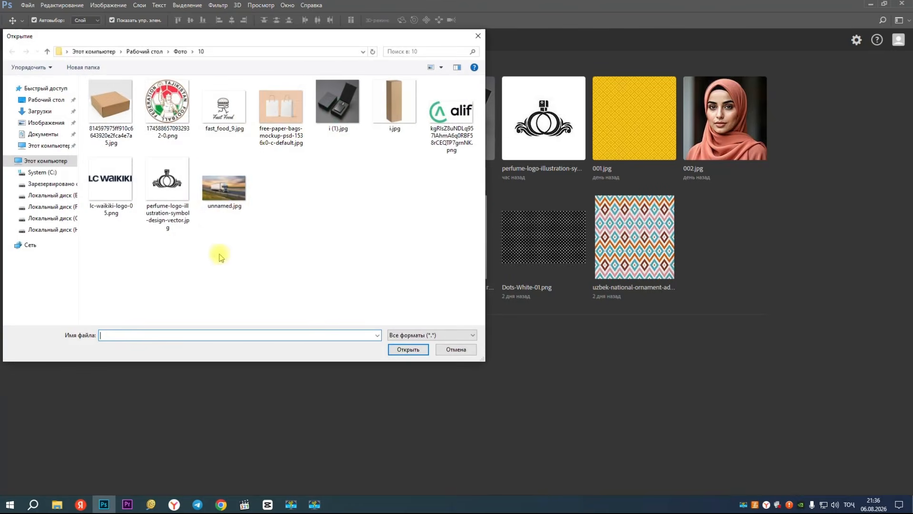
pyautogui.click(403, 351)
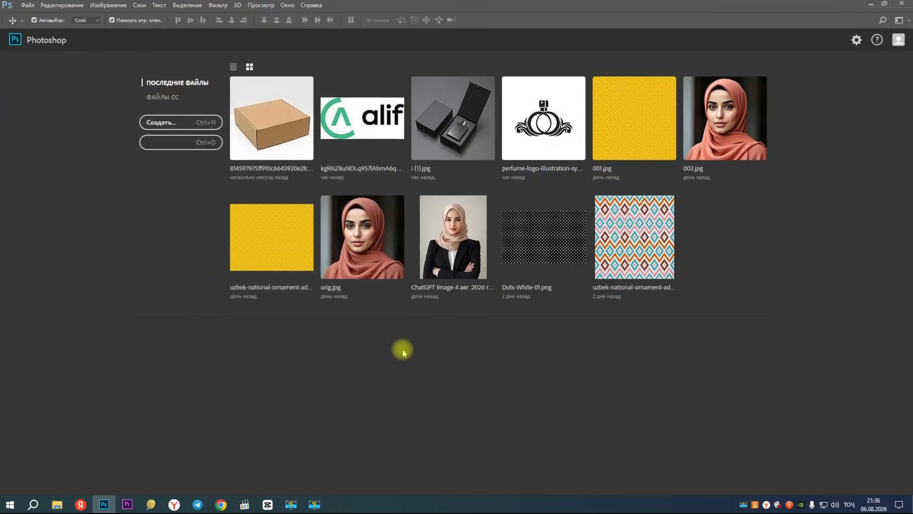
pyautogui.click(531, 244)
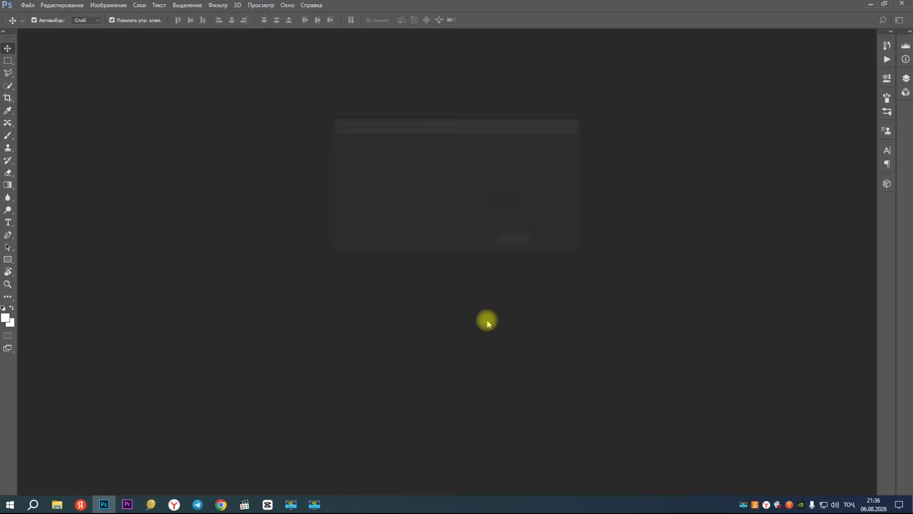
pyautogui.moveTo(428, 35); pyautogui.dragTo(413, 64)
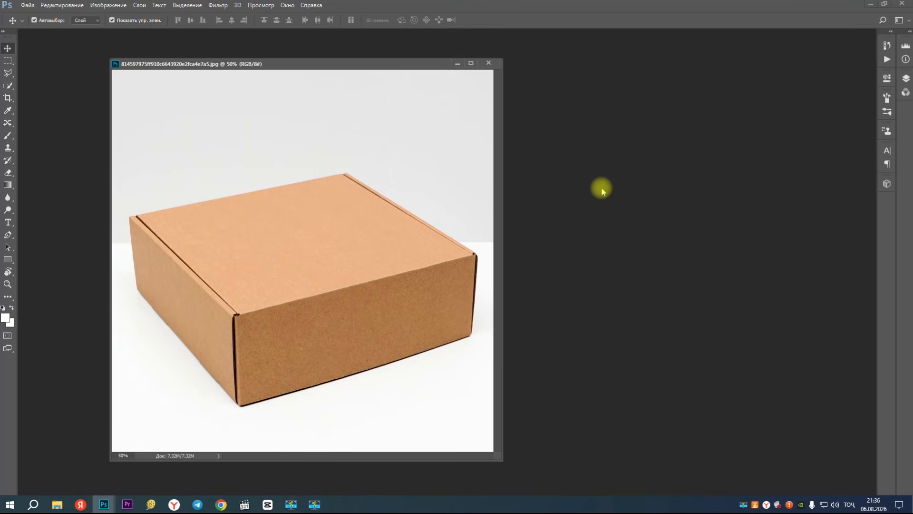
# Open fast_food_9.jpg without colour management and float it in its own window beside the box image
pyautogui.hotkey('ctrl', 'o')
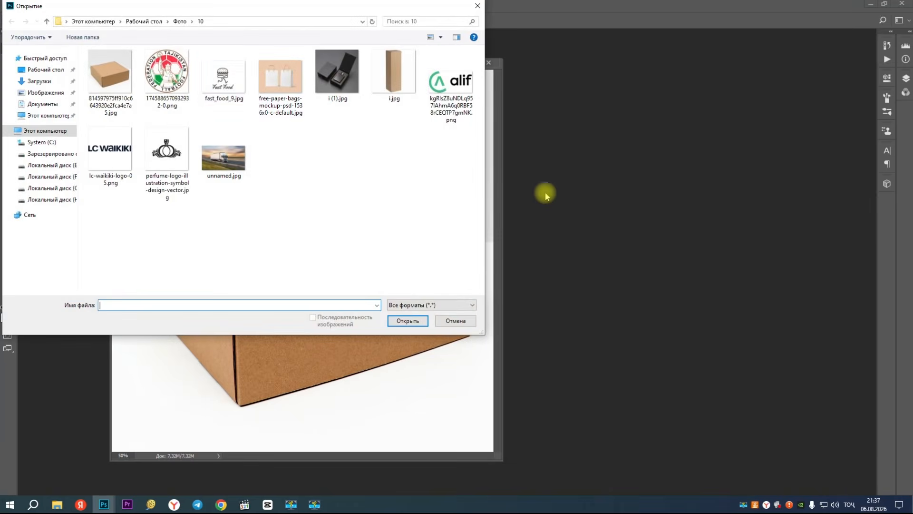
pyautogui.click(220, 76)
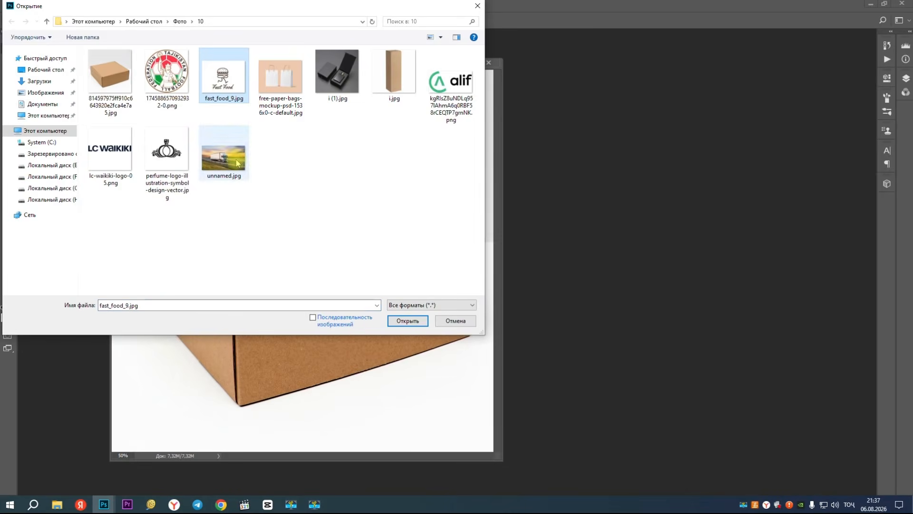
pyautogui.click(406, 321)
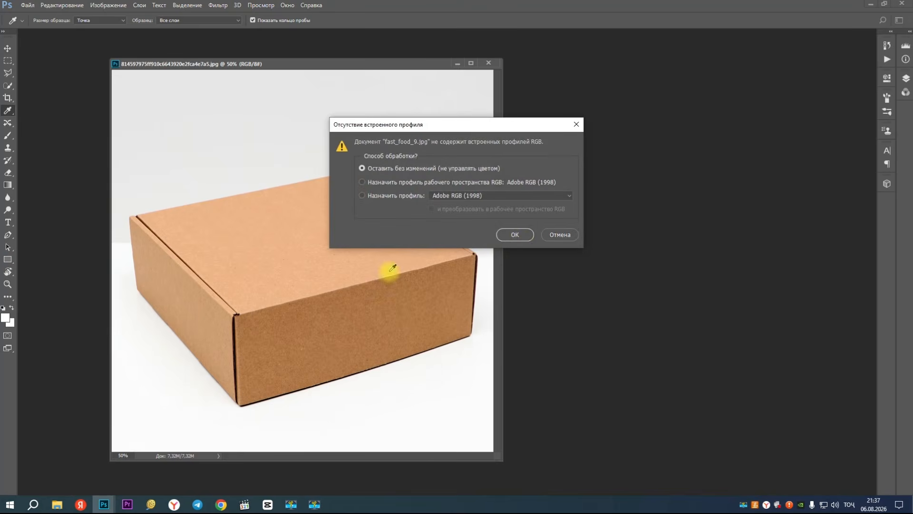
pyautogui.click(510, 234)
pyautogui.moveTo(355, 77); pyautogui.dragTo(475, 106)
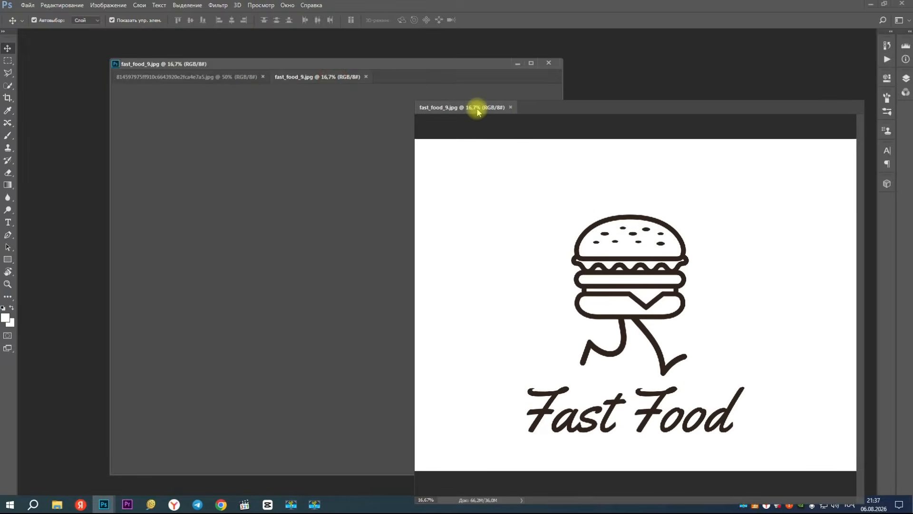
pyautogui.click(422, 66)
pyautogui.moveTo(629, 95); pyautogui.dragTo(437, 82)
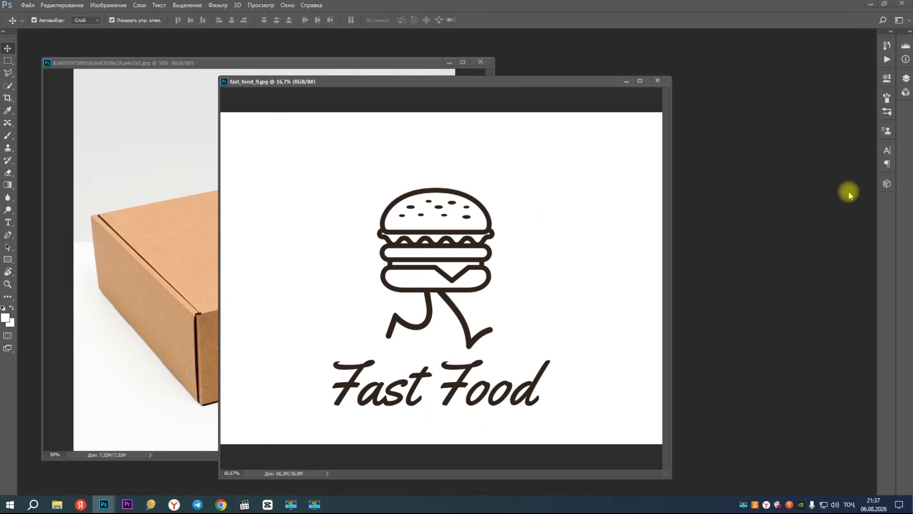
# Select the logo's white background with Color Range, raising the fuzziness slightly
pyautogui.click(905, 78)
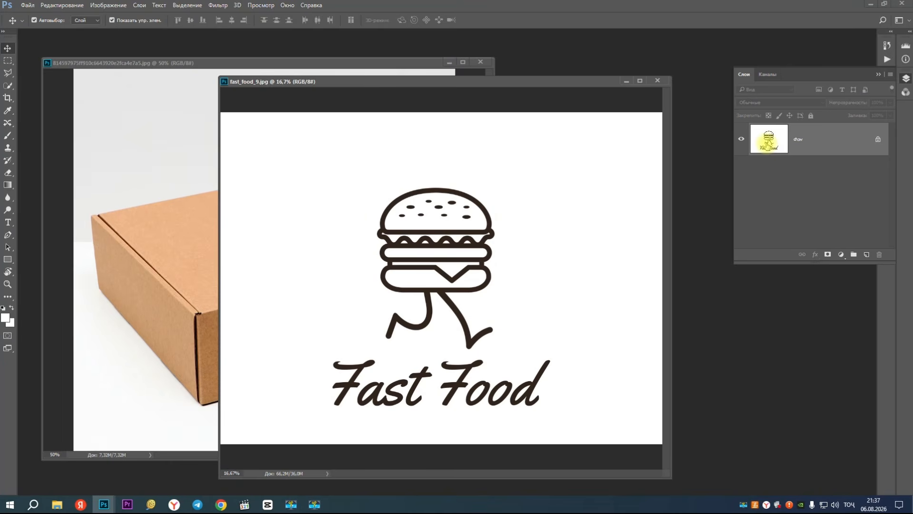
pyautogui.click(189, 7)
pyautogui.click(213, 96)
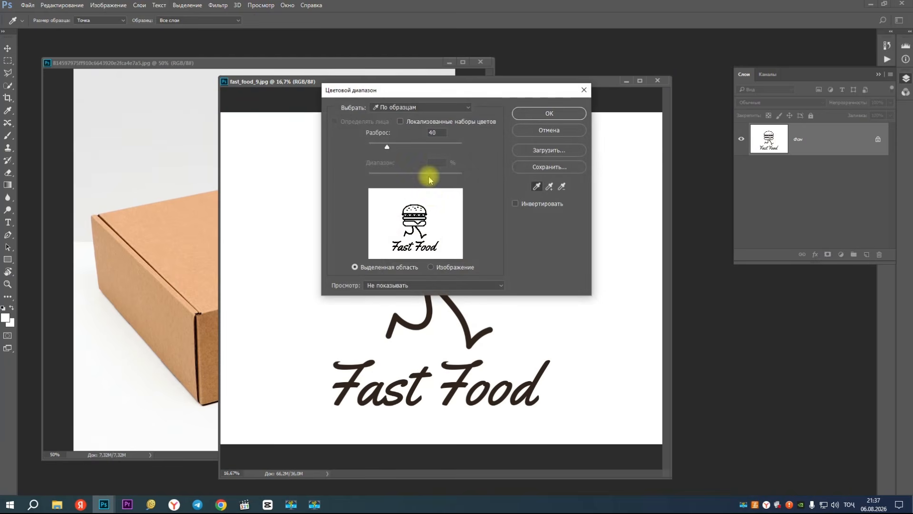
pyautogui.click(537, 186)
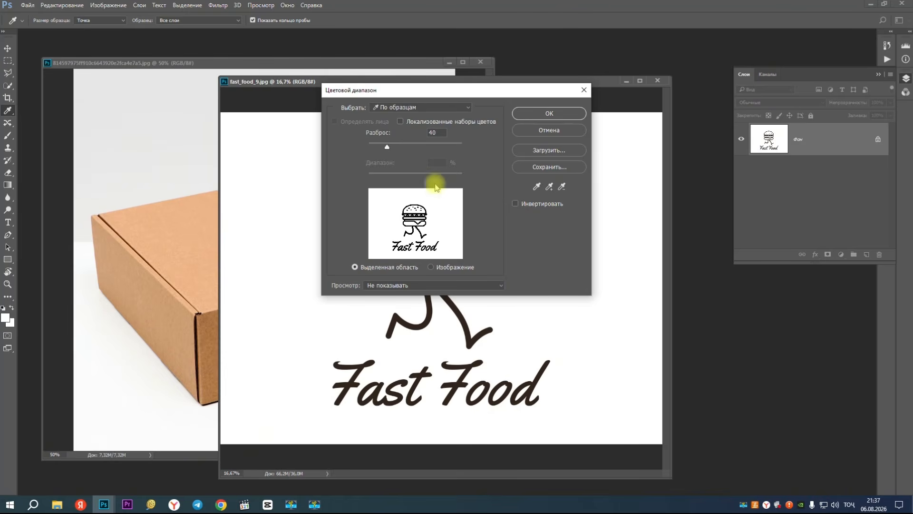
pyautogui.moveTo(386, 146); pyautogui.dragTo(395, 147)
pyautogui.click(538, 114)
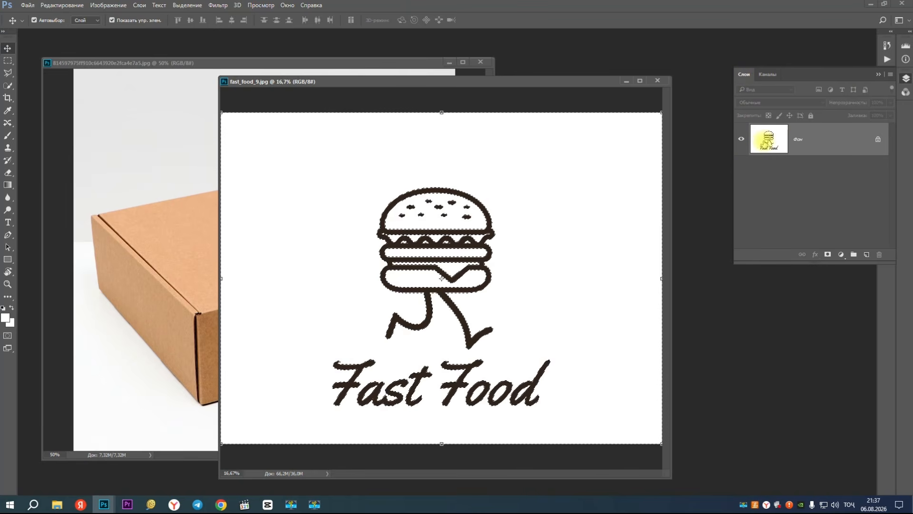
# Convert the logo's background into a regular layer, delete the selected white area and deselect
pyautogui.doubleClick(766, 140)
pyautogui.press('Return')
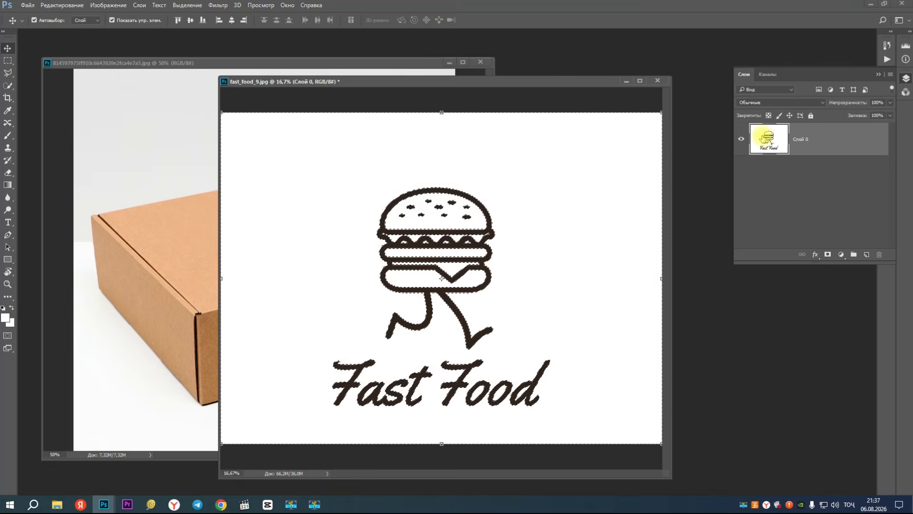
pyautogui.press('Delete')
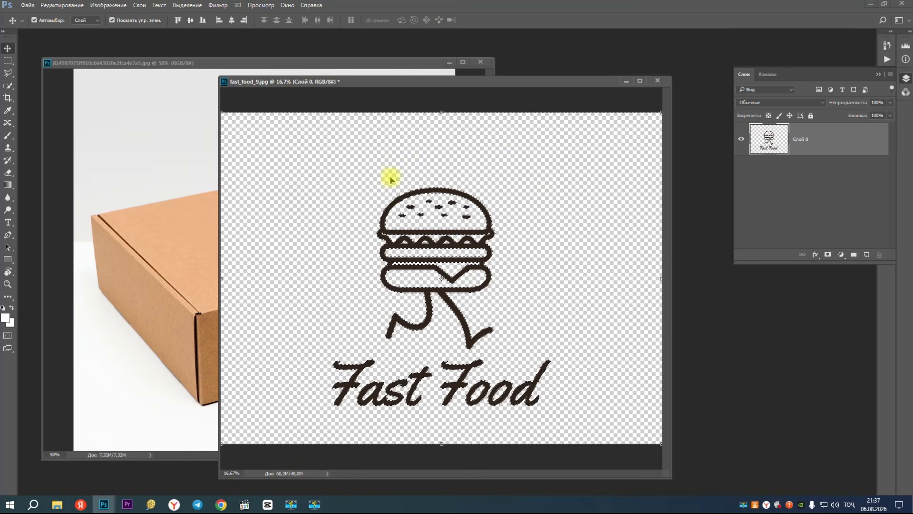
pyautogui.press('ctrl')
pyautogui.hotkey('ctrl', 'd')
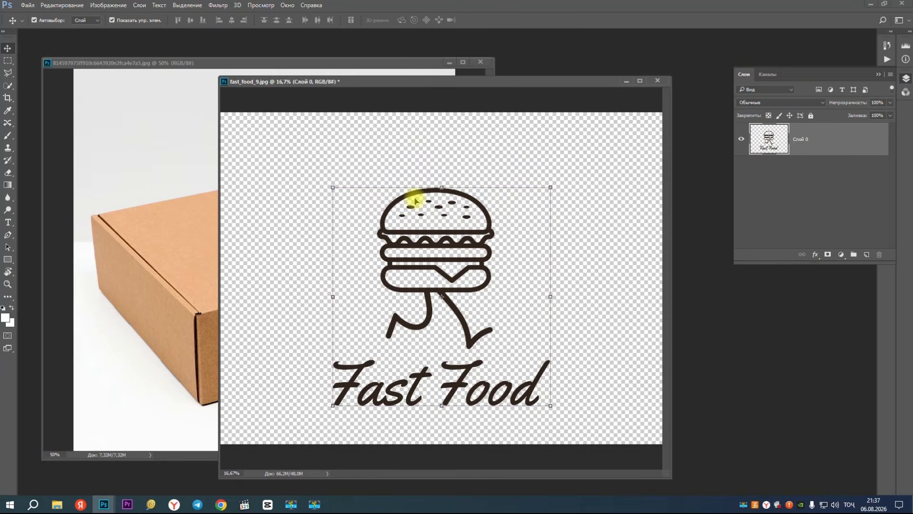
# Crop the logo document closely around the burger drawing and the Fast Food lettering
pyautogui.hotkey('ctrl', 'space')
pyautogui.keyDown('alt'); pyautogui.click(431, 202); pyautogui.keyUp('alt')
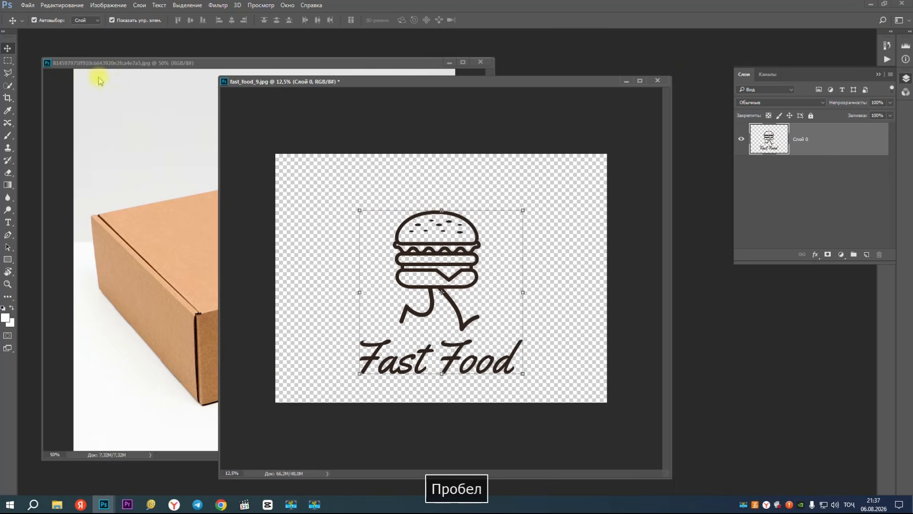
pyautogui.click(8, 98)
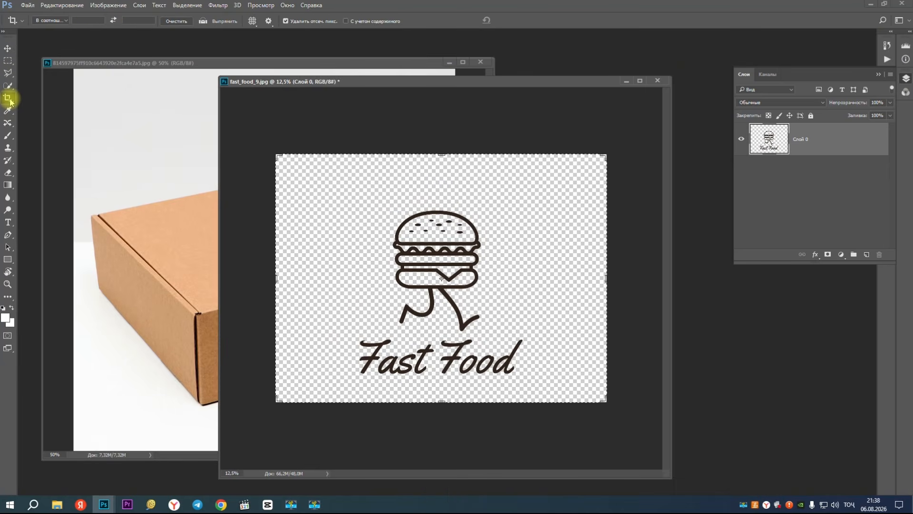
pyautogui.moveTo(346, 193); pyautogui.dragTo(528, 383)
pyautogui.moveTo(442, 184); pyautogui.dragTo(443, 189)
pyautogui.doubleClick(443, 218)
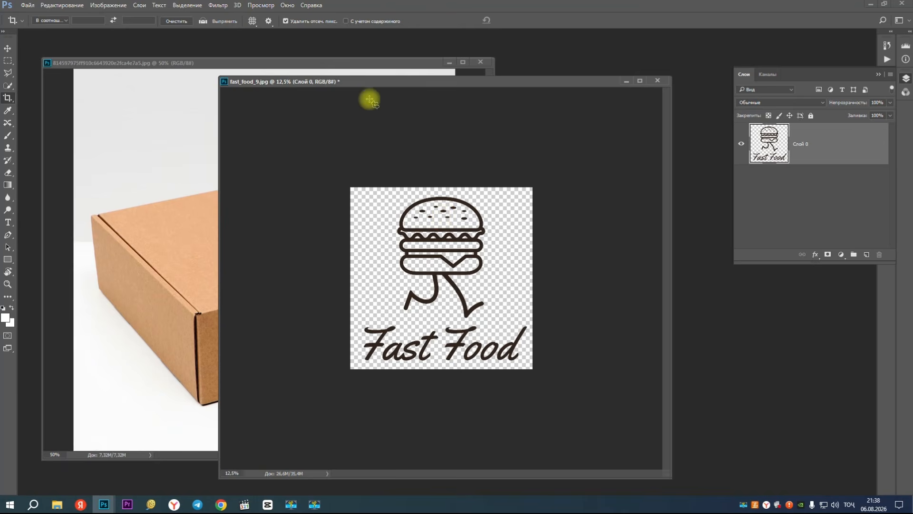
# Load the logo layer's pixels as a selection, copy them and deselect
pyautogui.click(7, 48)
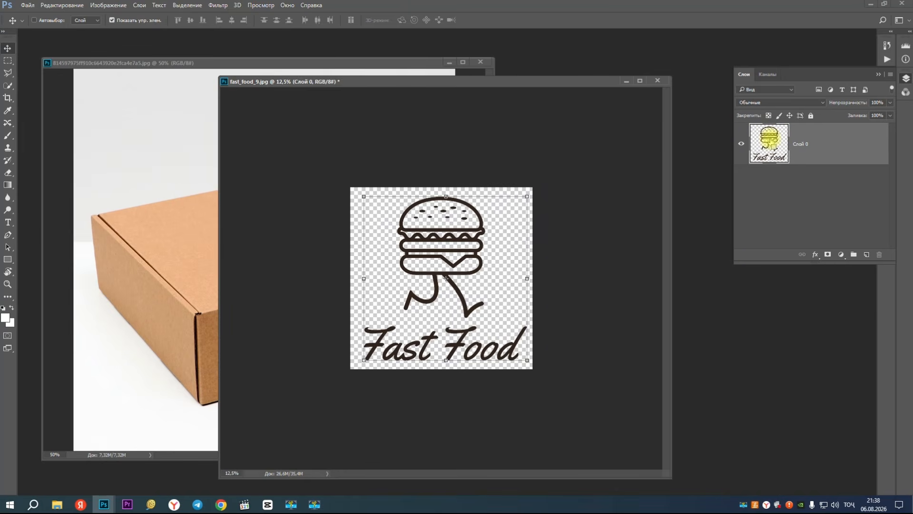
pyautogui.keyDown('ctrl'); pyautogui.click(771, 140); pyautogui.keyUp('ctrl')
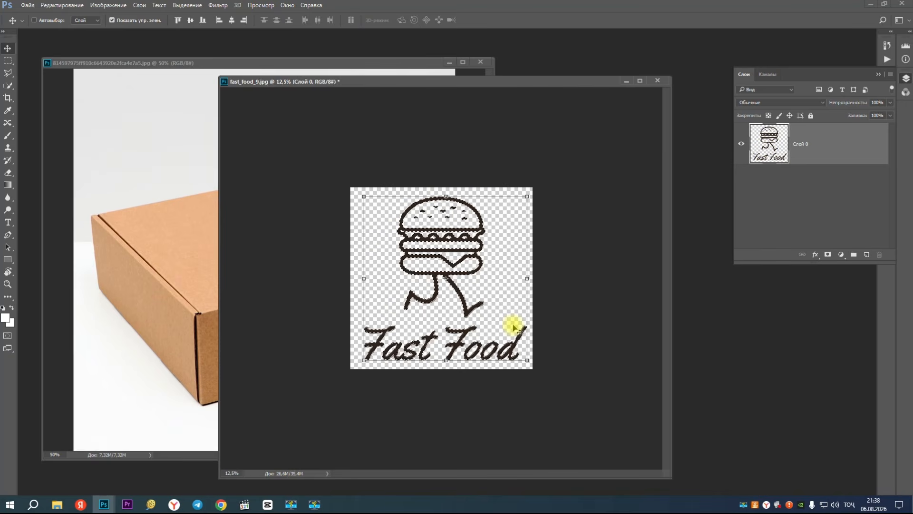
pyautogui.hotkey('ctrl', 'c')
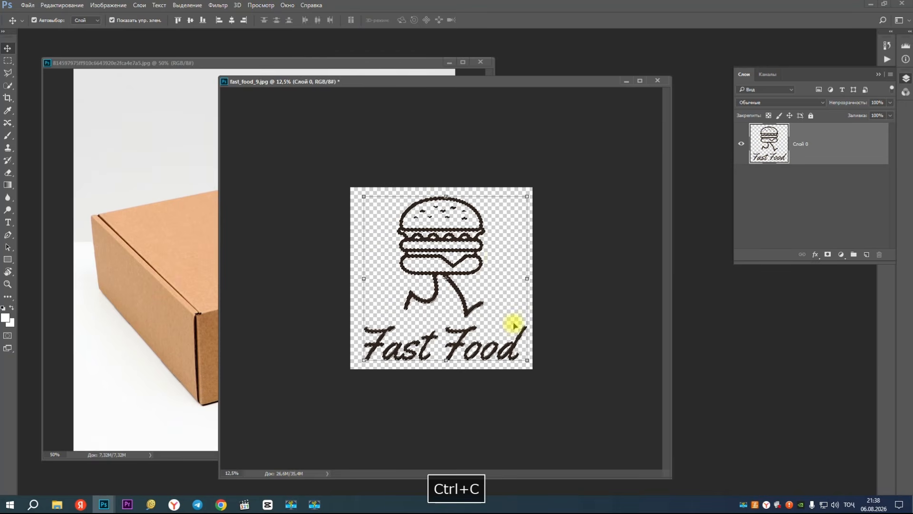
pyautogui.hotkey('ctrl', 'd')
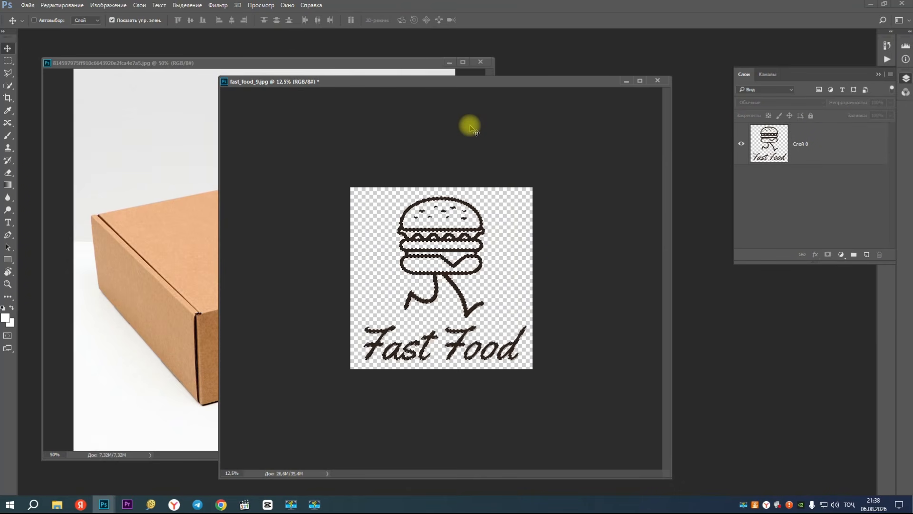
# Bring the box image to the front and create a Vanishing Point plane over the corners of the box's top face
pyautogui.moveTo(388, 83); pyautogui.dragTo(509, 106)
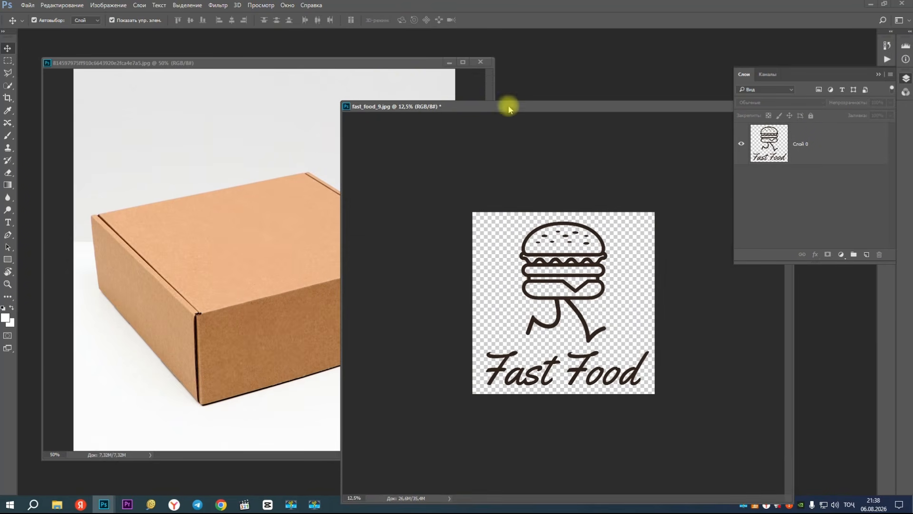
pyautogui.moveTo(322, 61); pyautogui.dragTo(419, 60)
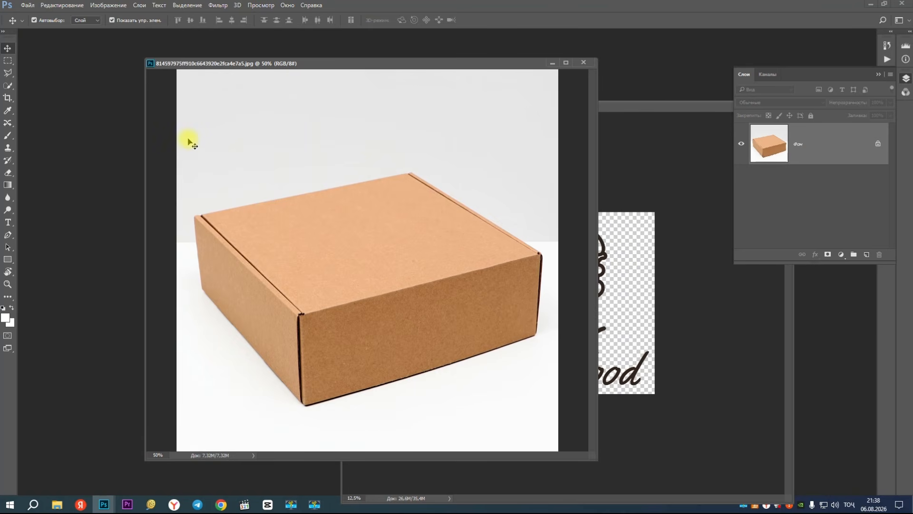
pyautogui.click(222, 6)
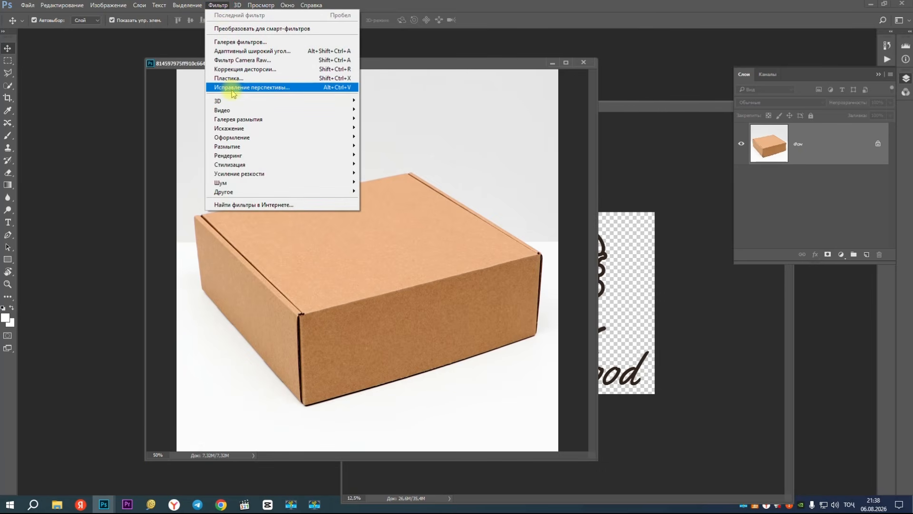
pyautogui.click(283, 88)
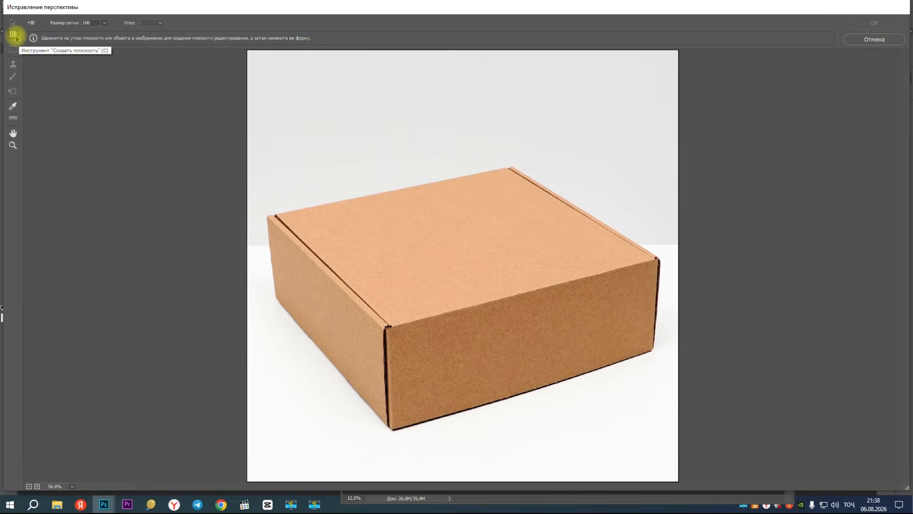
pyautogui.click(275, 215)
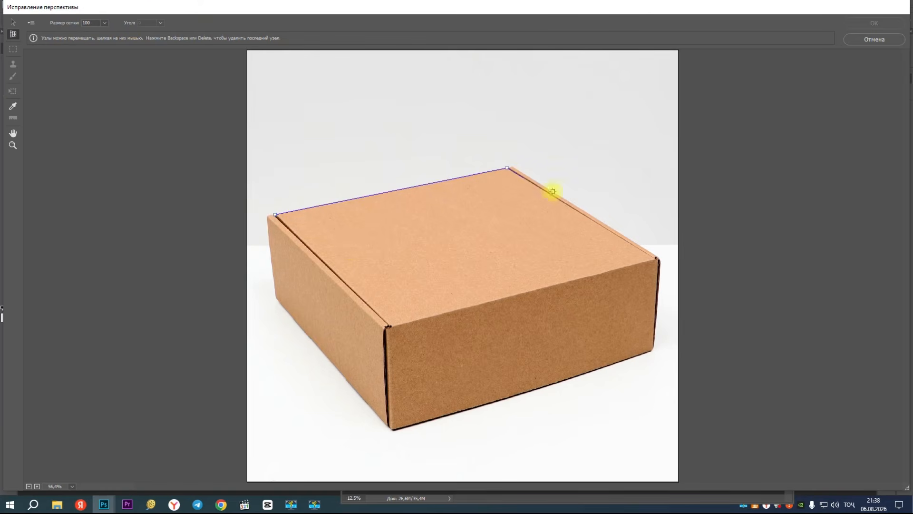
pyautogui.click(655, 259)
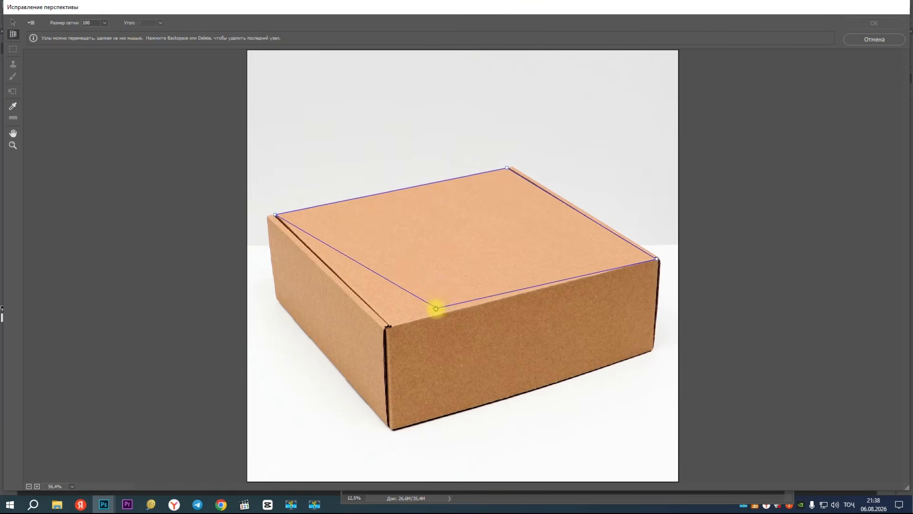
pyautogui.click(391, 326)
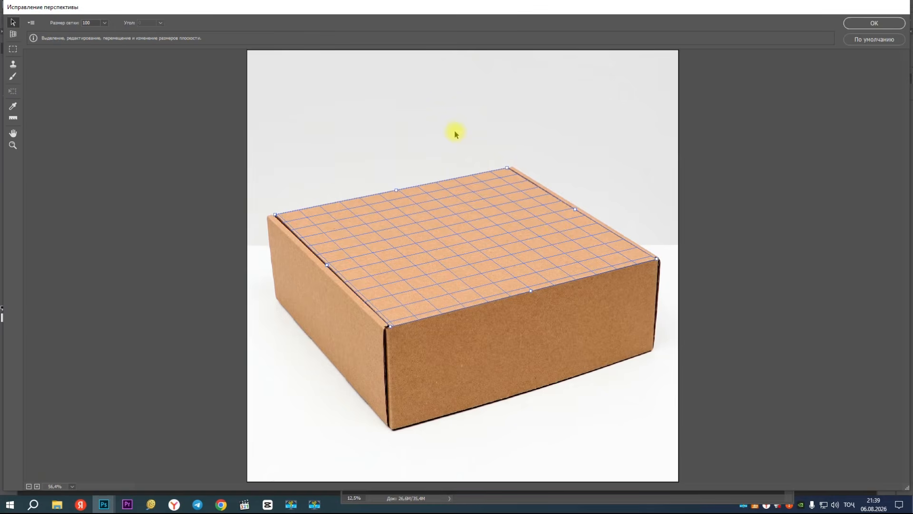
# Paste the copied logo into the Vanishing Point workspace and transform it onto the plane on the box's top face
pyautogui.hotkey('ctrl', 'v')
pyautogui.moveTo(434, 118); pyautogui.dragTo(305, 128)
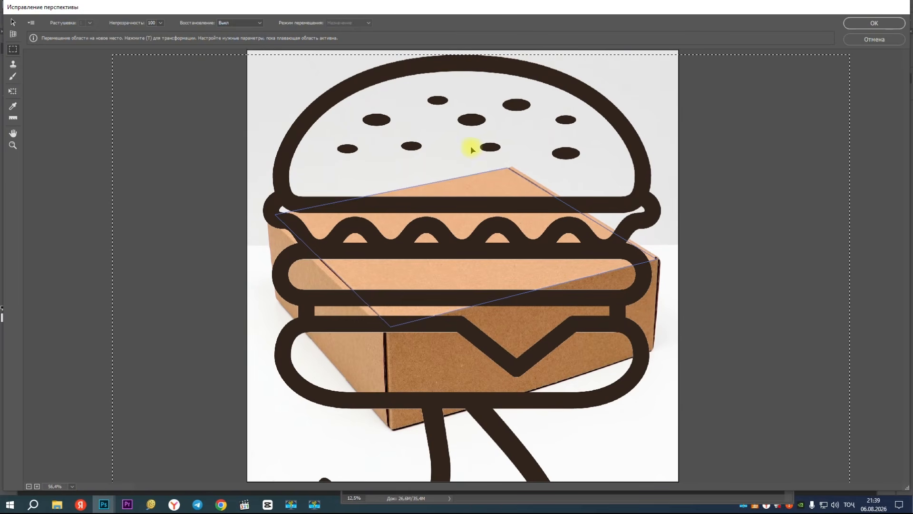
pyautogui.click(22, 93)
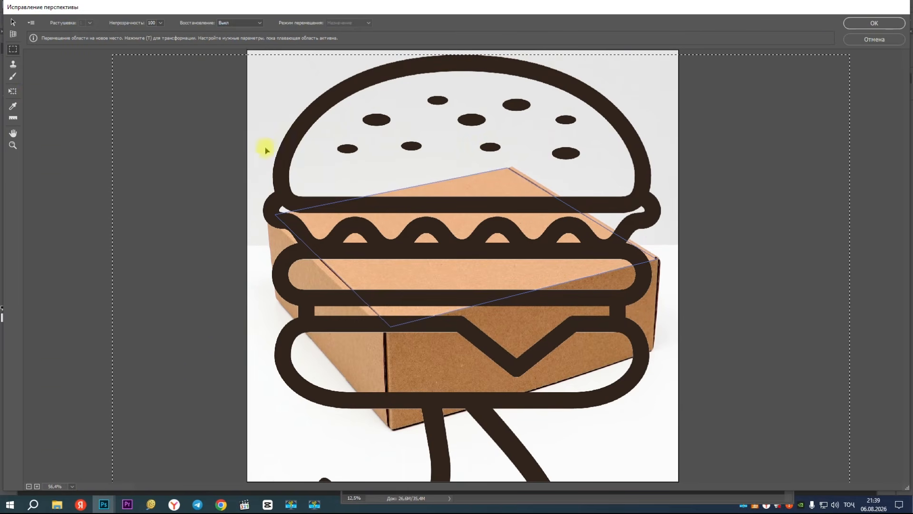
pyautogui.click(13, 91)
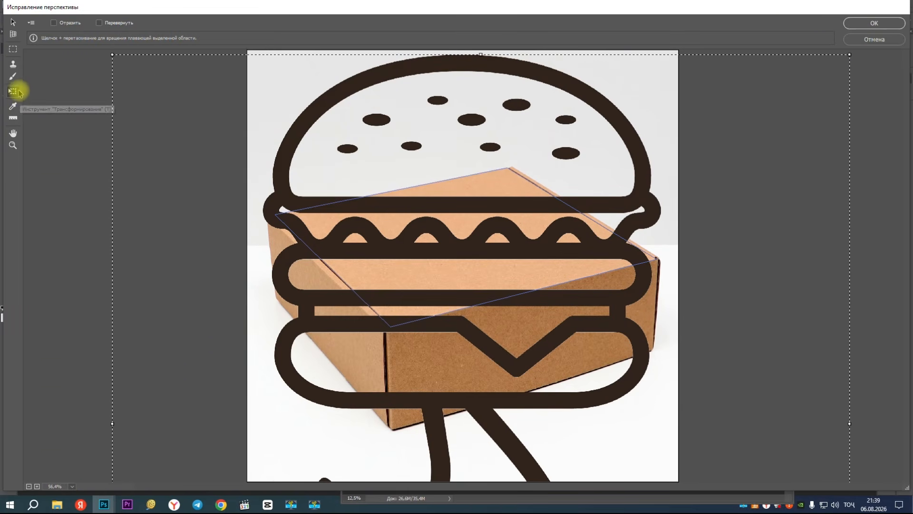
pyautogui.moveTo(850, 54); pyautogui.dragTo(485, 313)
pyautogui.moveTo(344, 422); pyautogui.dragTo(377, 128)
# Scale the oversized logo down until the burger and Fast Food lettering fit within the box's top face
pyautogui.press('z')
pyautogui.press('alt')
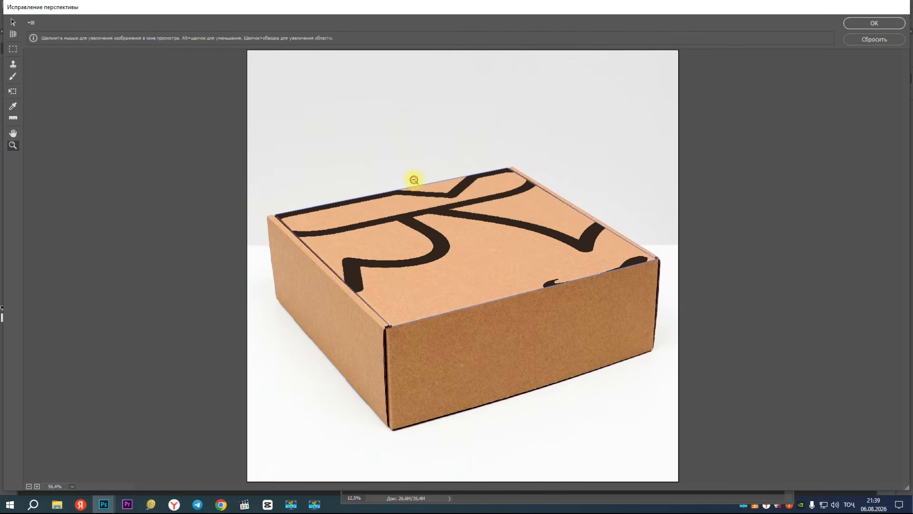
pyautogui.keyDown('alt'); pyautogui.click(414, 180); pyautogui.keyUp('alt')
pyautogui.keyDown('alt'); pyautogui.click(414, 180); pyautogui.keyUp('alt')
pyautogui.moveTo(510, 249); pyautogui.dragTo(464, 233)
# Enlarge the logo slightly, center it on the box's top face and apply the Vanishing Point filter
pyautogui.hotkey('ctrl', 'space')
pyautogui.keyDown('ctrl'); pyautogui.click(508, 253); pyautogui.keyUp('ctrl')
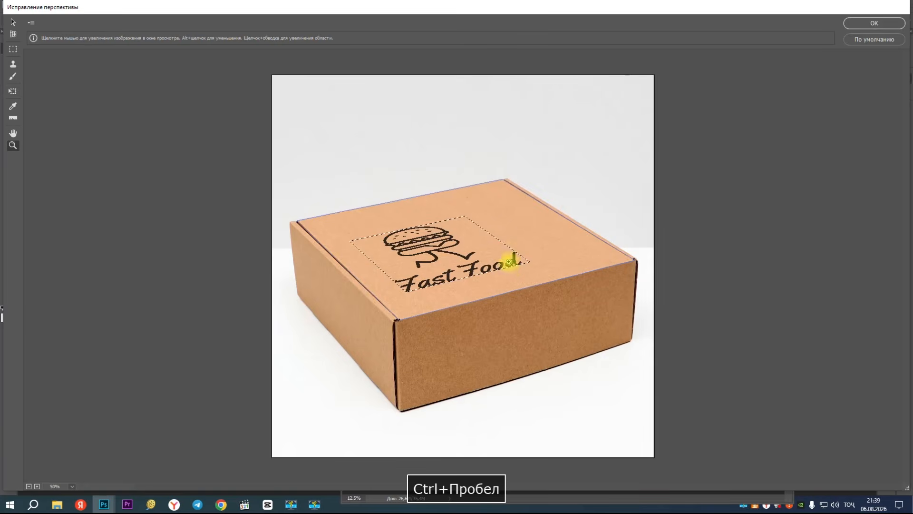
pyautogui.keyDown('ctrl'); pyautogui.click(510, 261); pyautogui.keyUp('ctrl')
pyautogui.moveTo(440, 247); pyautogui.dragTo(465, 230)
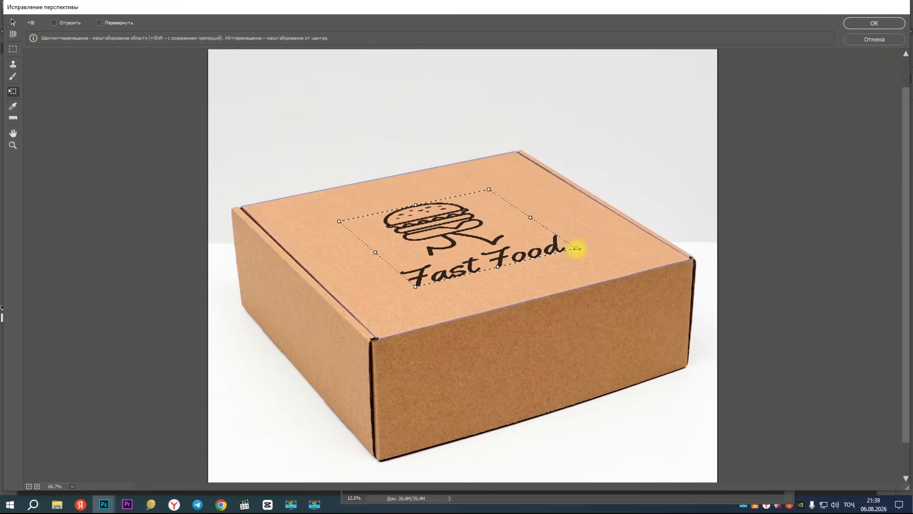
pyautogui.moveTo(577, 248); pyautogui.dragTo(611, 252)
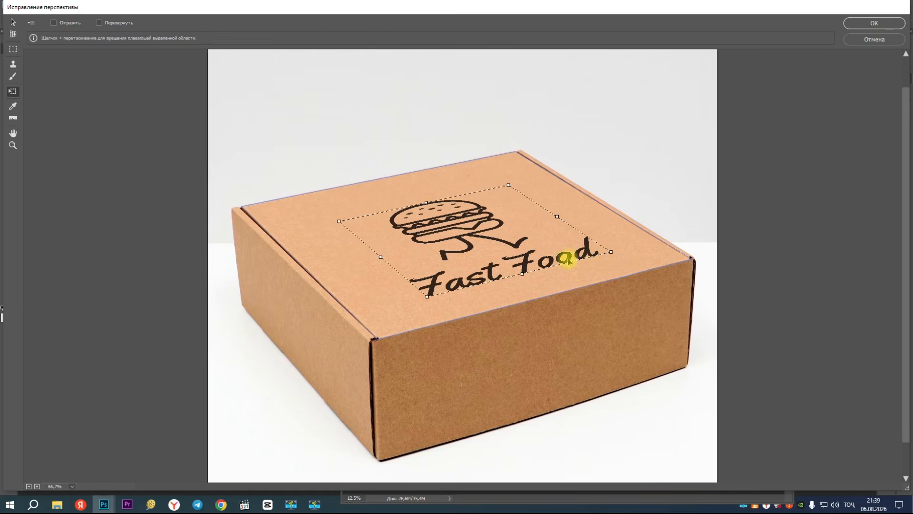
pyautogui.moveTo(553, 257); pyautogui.dragTo(510, 257)
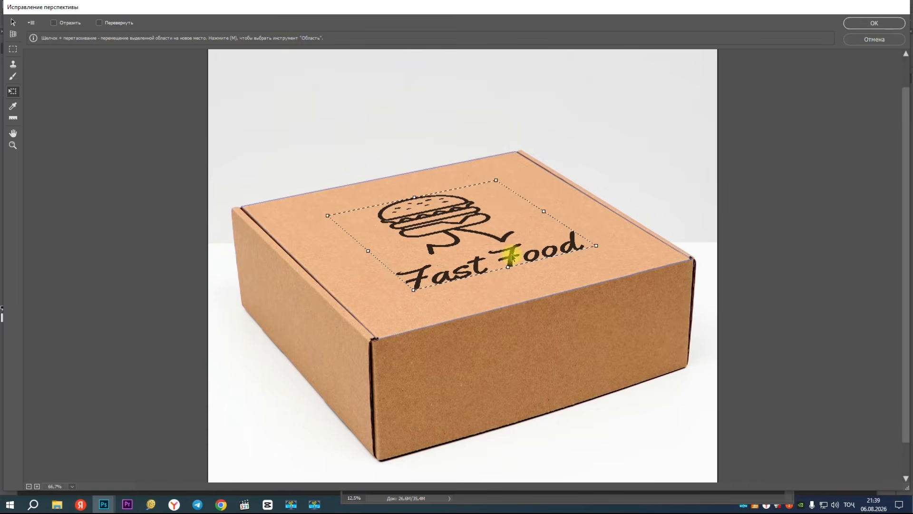
pyautogui.click(873, 22)
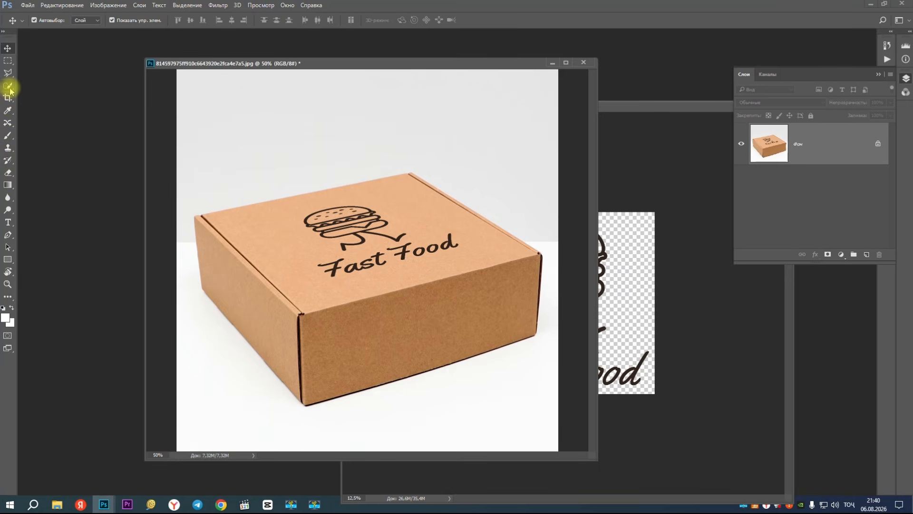
# Add the white text HOT DOG at 150 pt in the empty area above the box
pyautogui.click(7, 222)
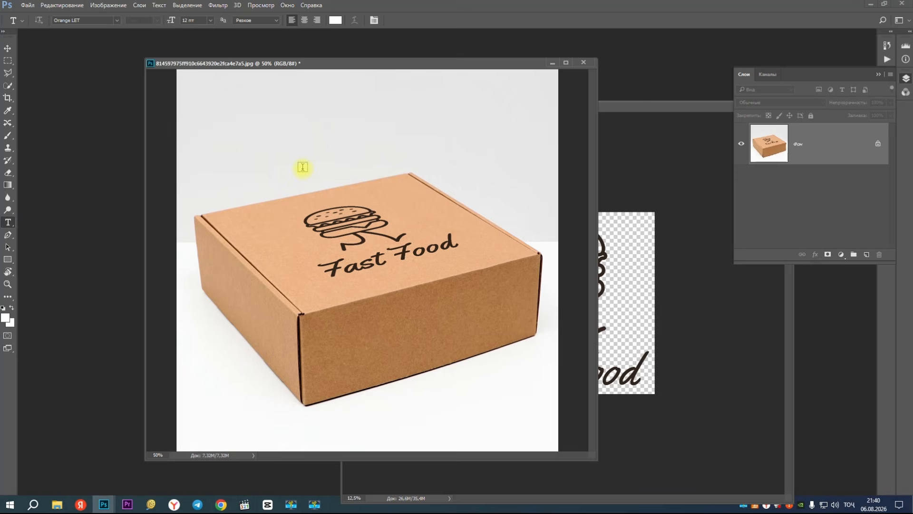
pyautogui.click(300, 162)
pyautogui.click(194, 20)
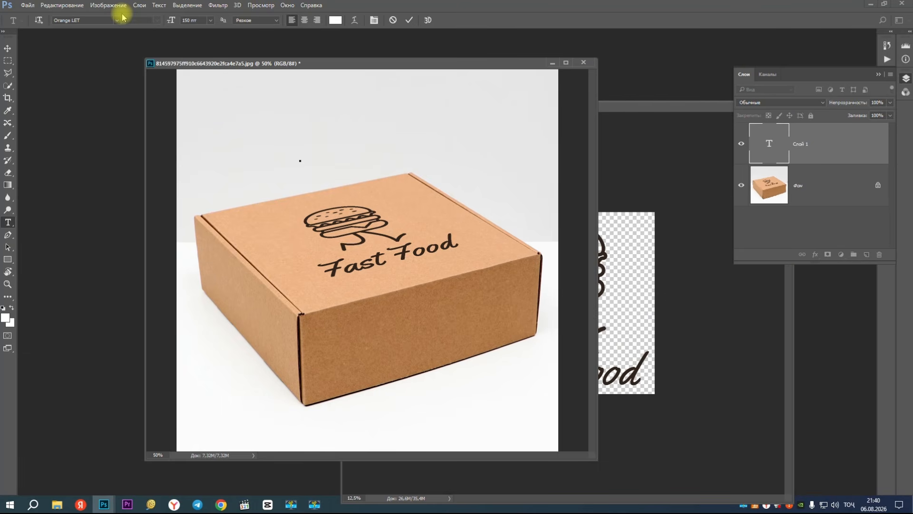
pyautogui.press('super+space')
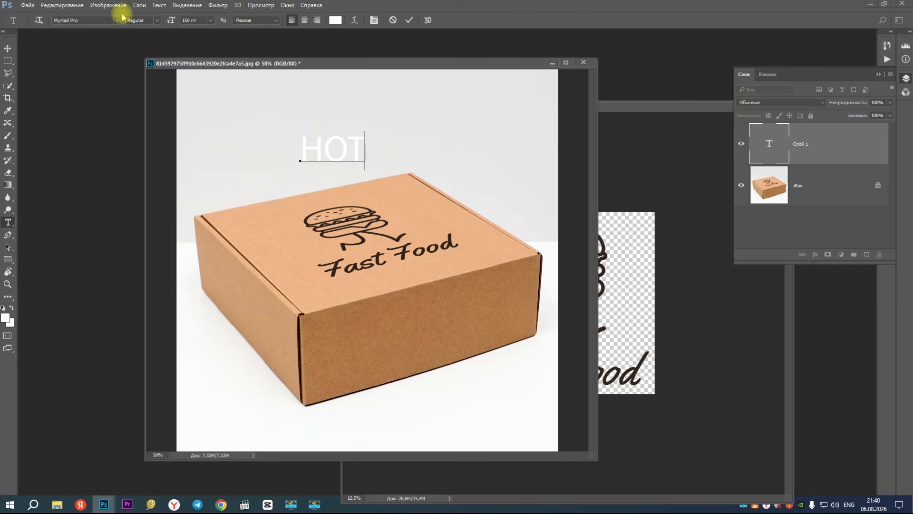
pyautogui.write('DOG')
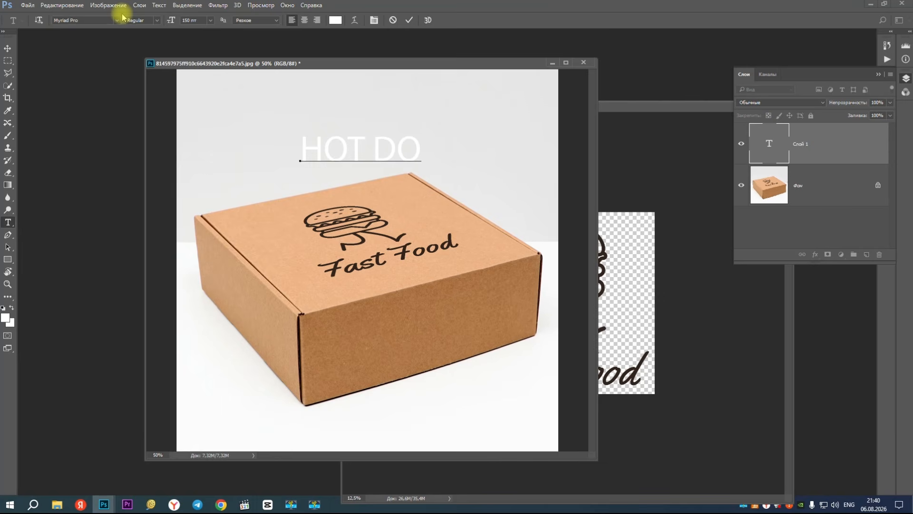
pyautogui.click(7, 48)
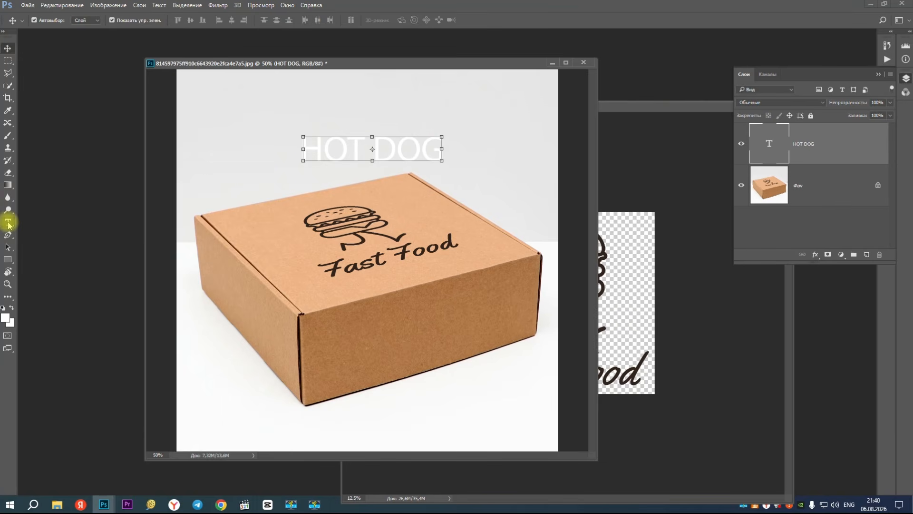
# Set the HOT DOG text's font to Renfrew Cyr
pyautogui.click(8, 222)
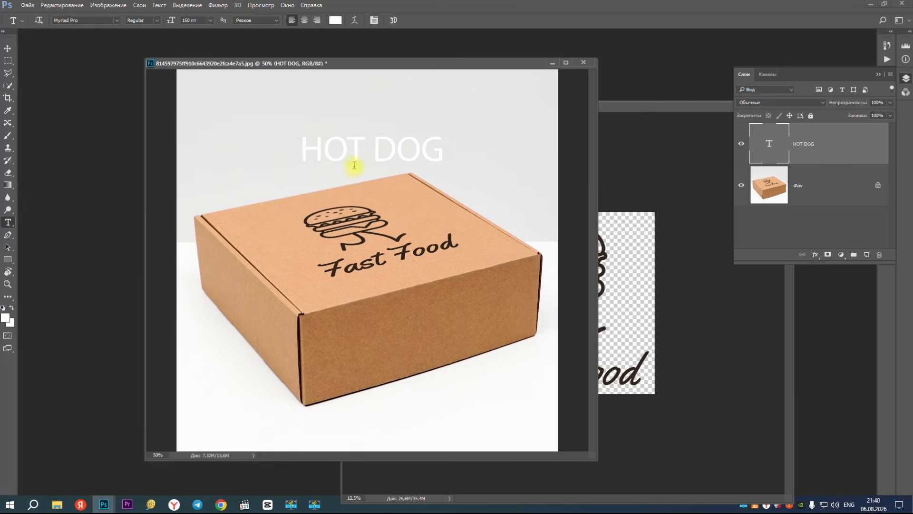
pyautogui.click(116, 20)
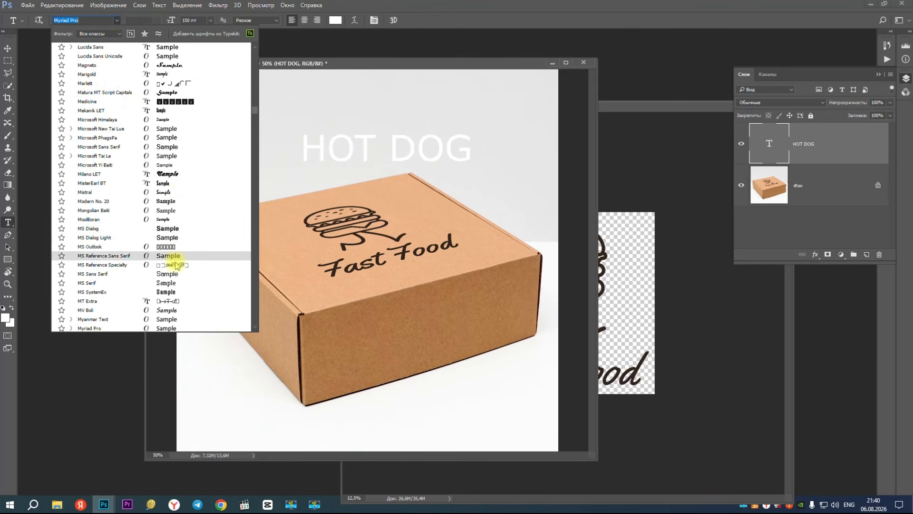
pyautogui.scroll(-3, 169, 224)
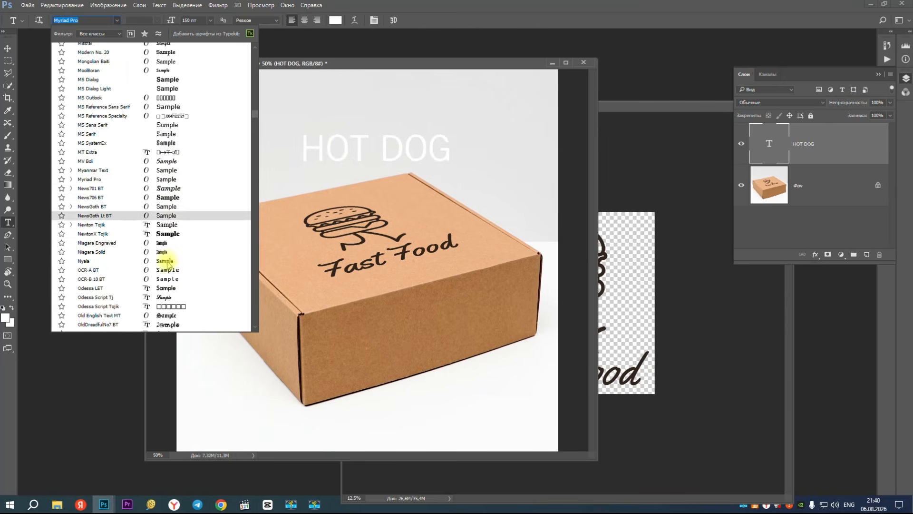
pyautogui.scroll(-5, 178, 229)
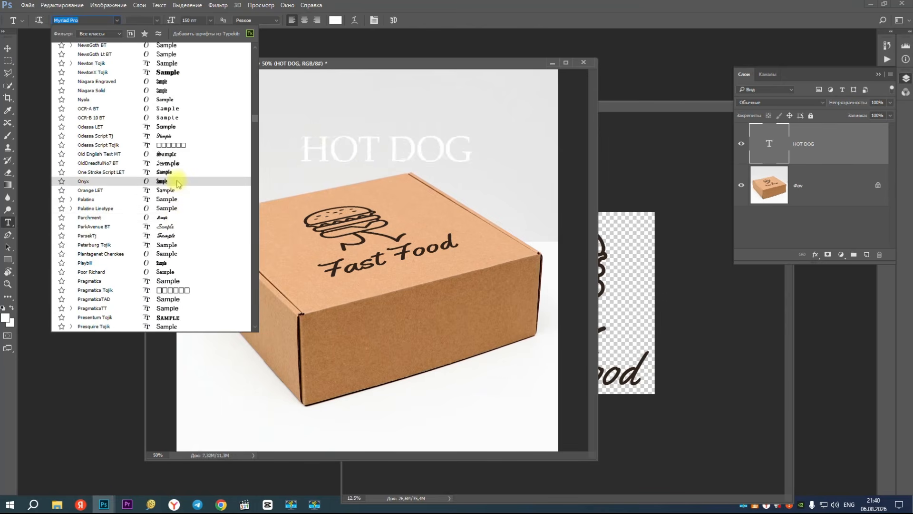
pyautogui.scroll(-4, 179, 276)
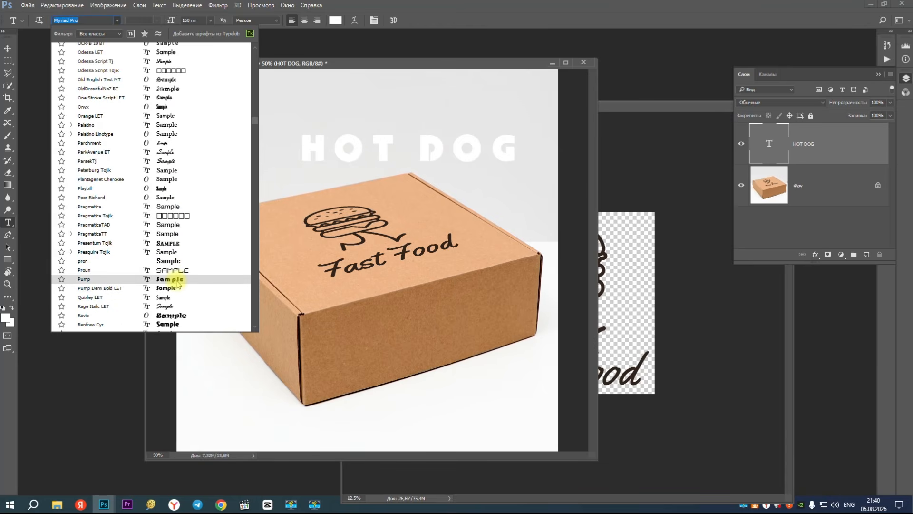
pyautogui.scroll(-1, 177, 295)
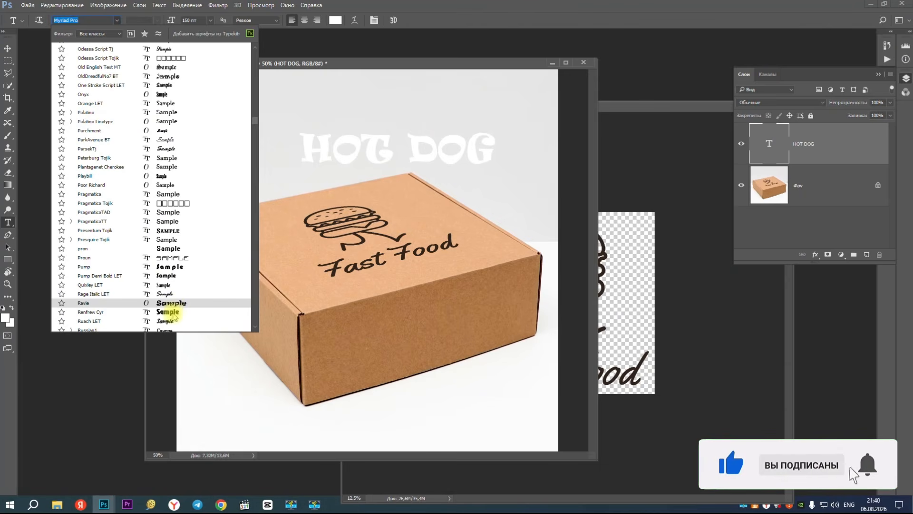
pyautogui.click(173, 312)
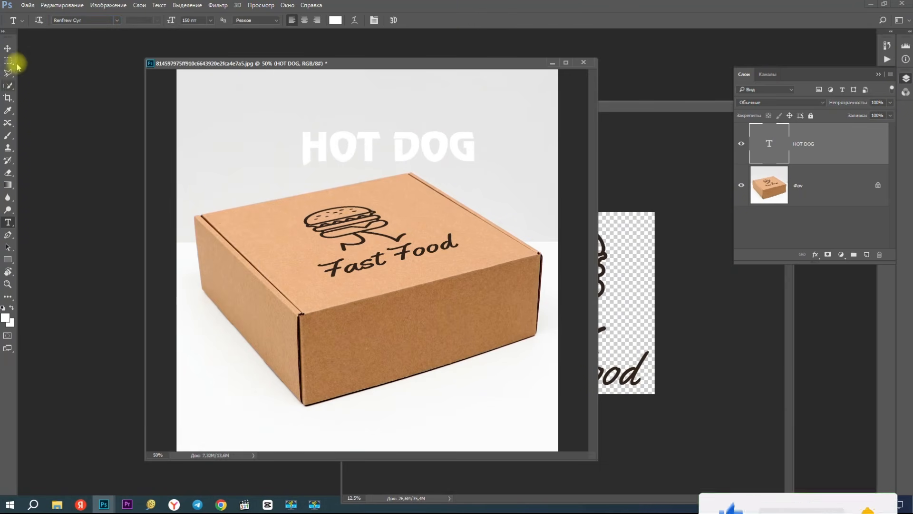
# Shift the HOT DOG text slightly to the left above the box and convert its layer to a smart object
pyautogui.click(7, 48)
pyautogui.moveTo(407, 160); pyautogui.dragTo(368, 158)
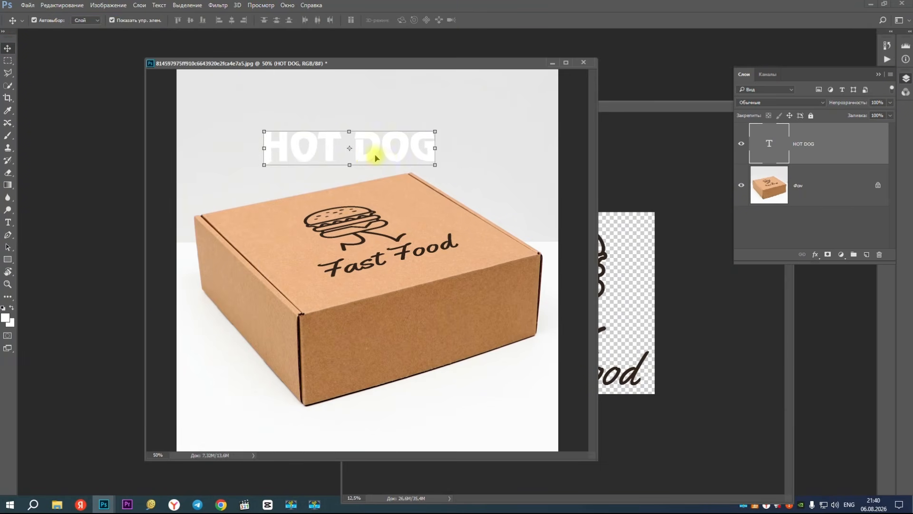
pyautogui.rightClick(861, 145)
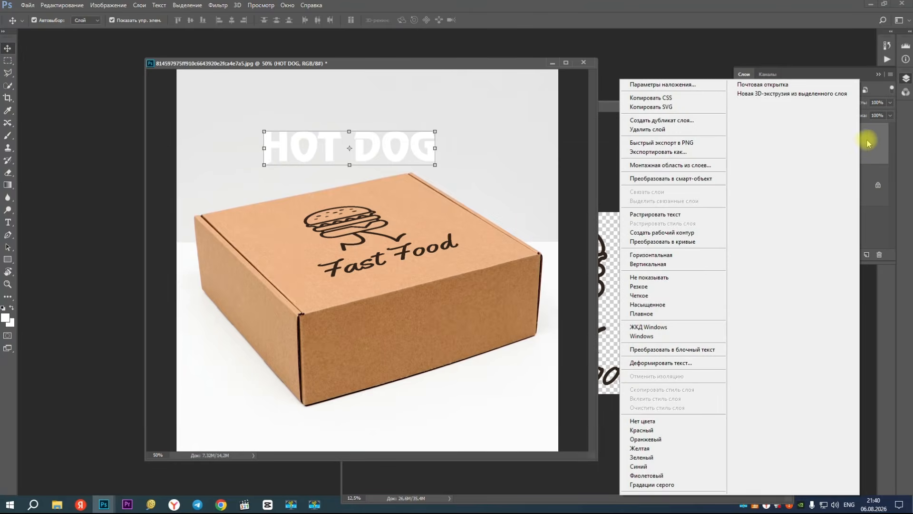
pyautogui.click(844, 148)
pyautogui.rightClick(870, 137)
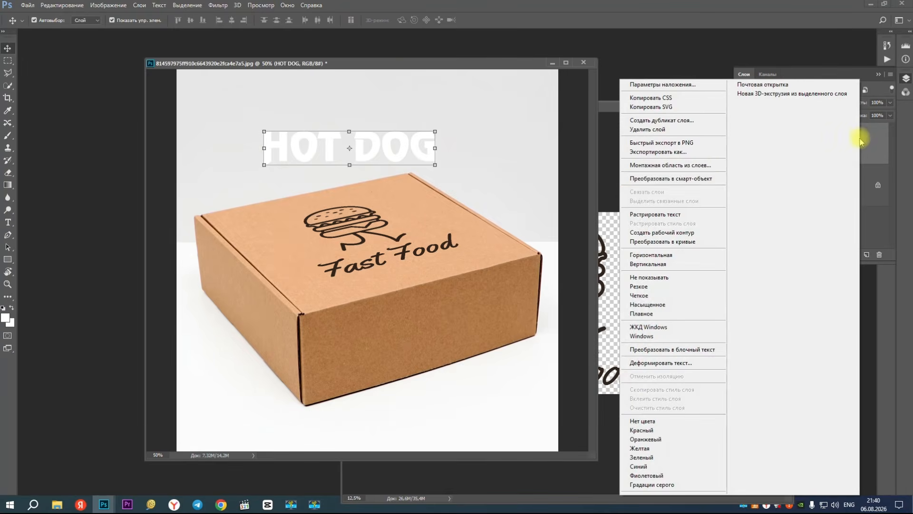
pyautogui.click(682, 185)
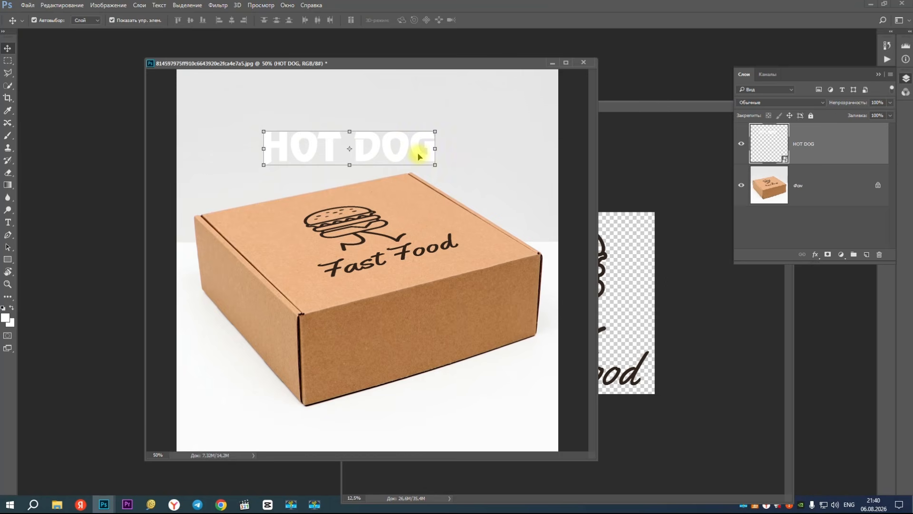
# Load the HOT DOG layer's pixels as a selection, copy them and deselect
pyautogui.keyDown('ctrl'); pyautogui.click(769, 144); pyautogui.keyUp('ctrl')
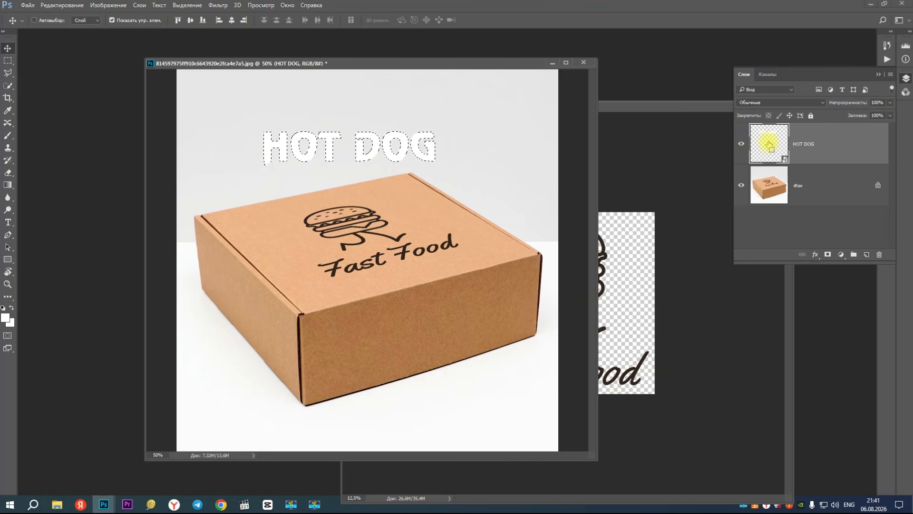
pyautogui.hotkey('ctrl', 'c')
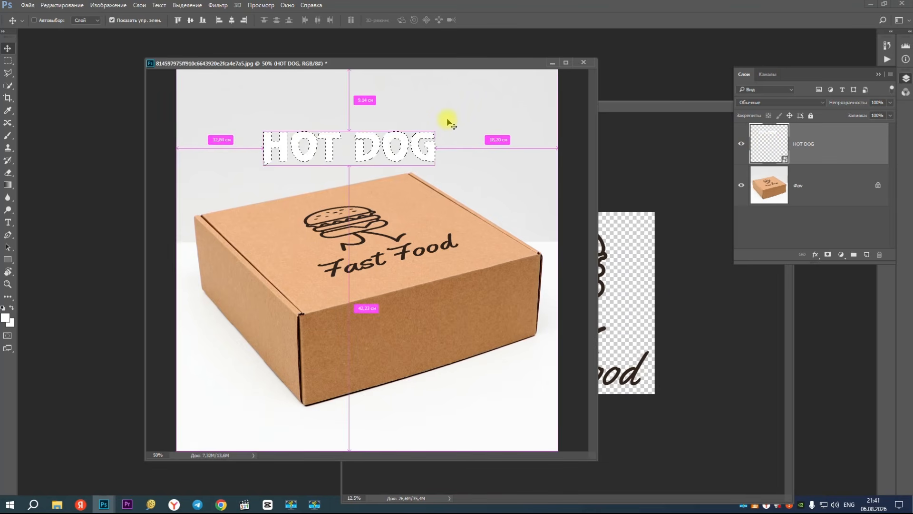
pyautogui.hotkey('ctrl', 'd')
pyautogui.click(465, 116)
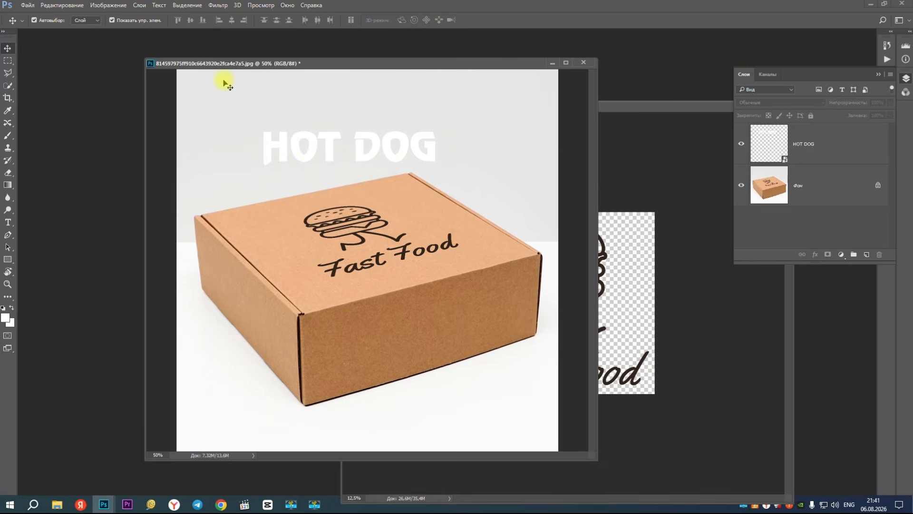
# Open the Vanishing Point filter on the background layer and create a plane over the corners of the box's front face
pyautogui.click(215, 7)
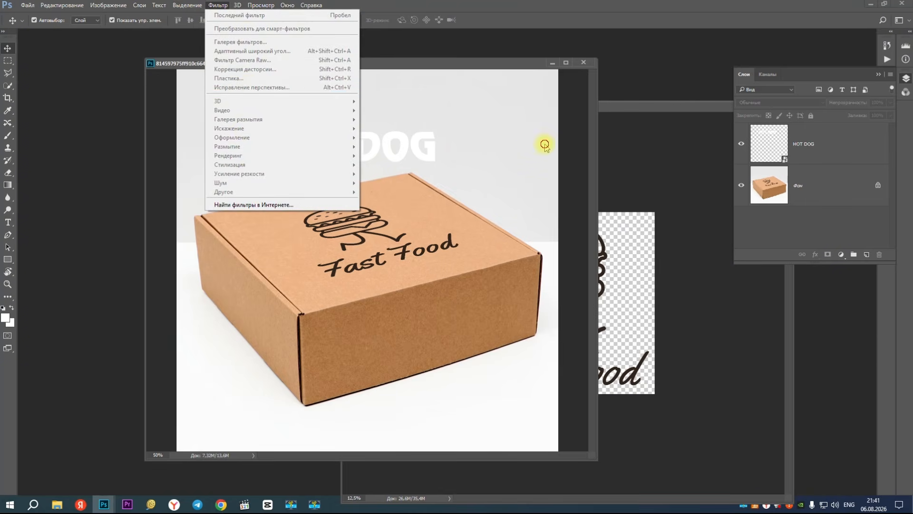
pyautogui.click(544, 145)
pyautogui.click(785, 184)
pyautogui.click(218, 6)
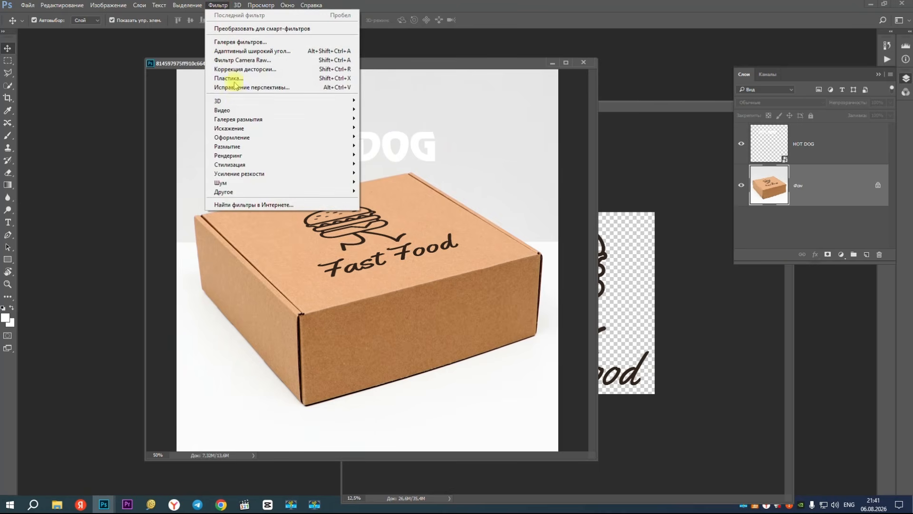
pyautogui.click(235, 87)
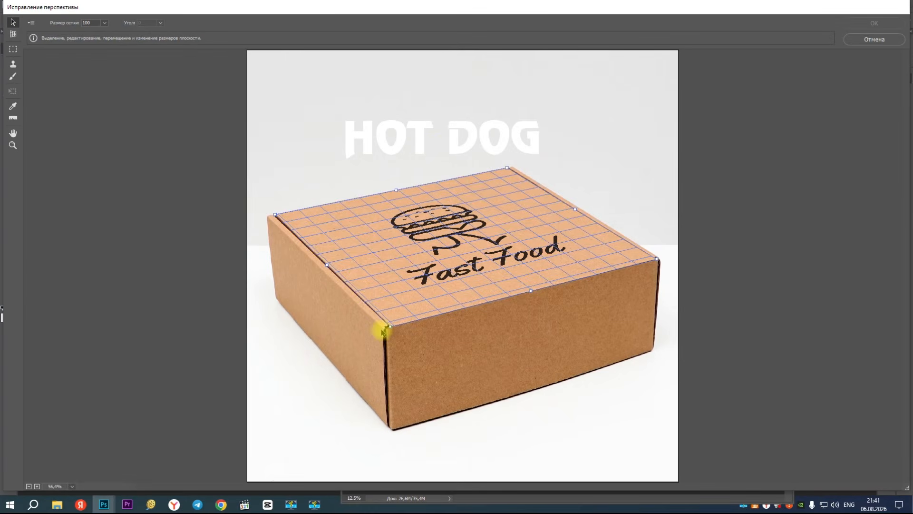
pyautogui.click(13, 34)
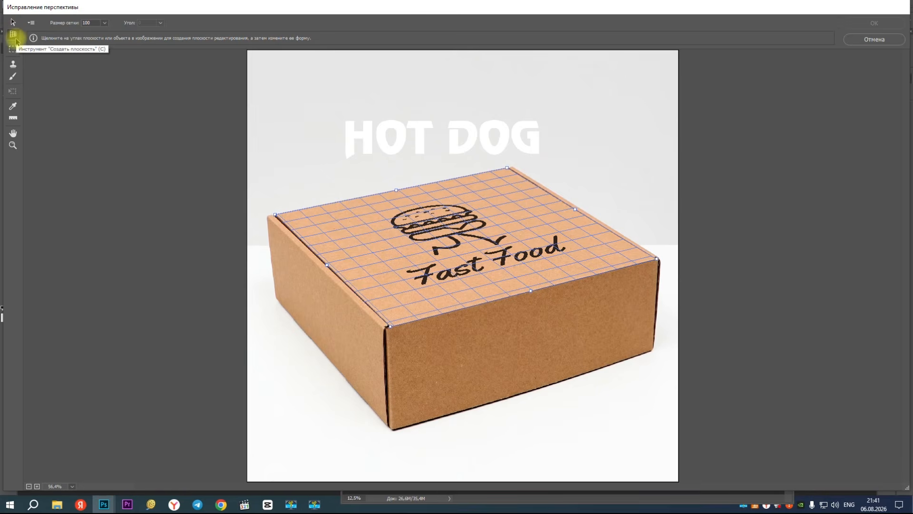
pyautogui.click(387, 328)
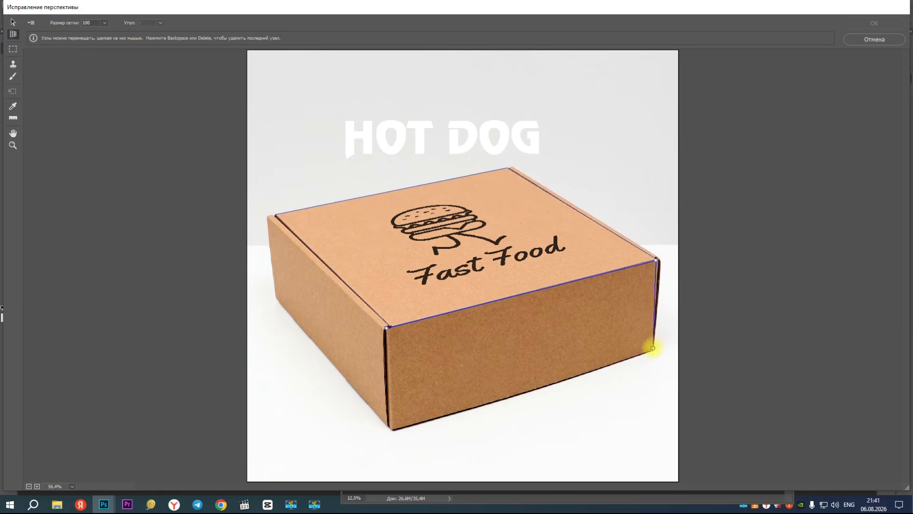
pyautogui.click(652, 352)
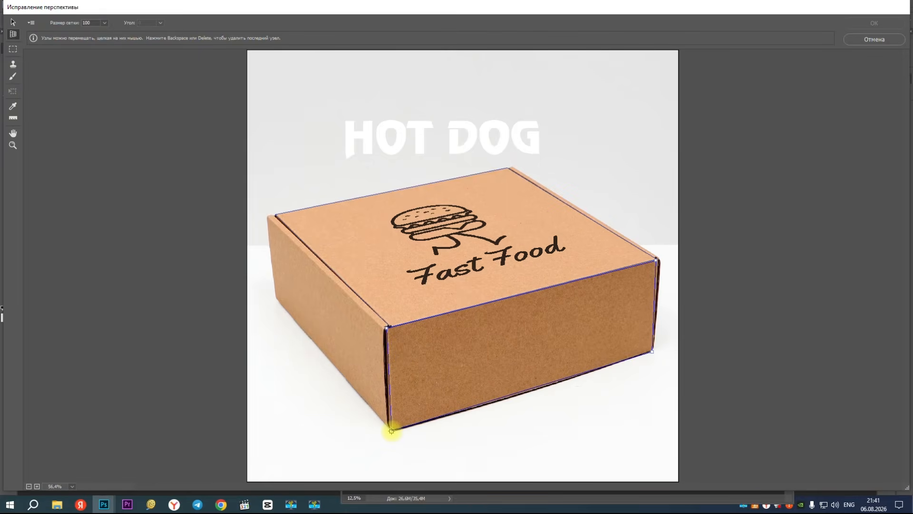
pyautogui.click(391, 431)
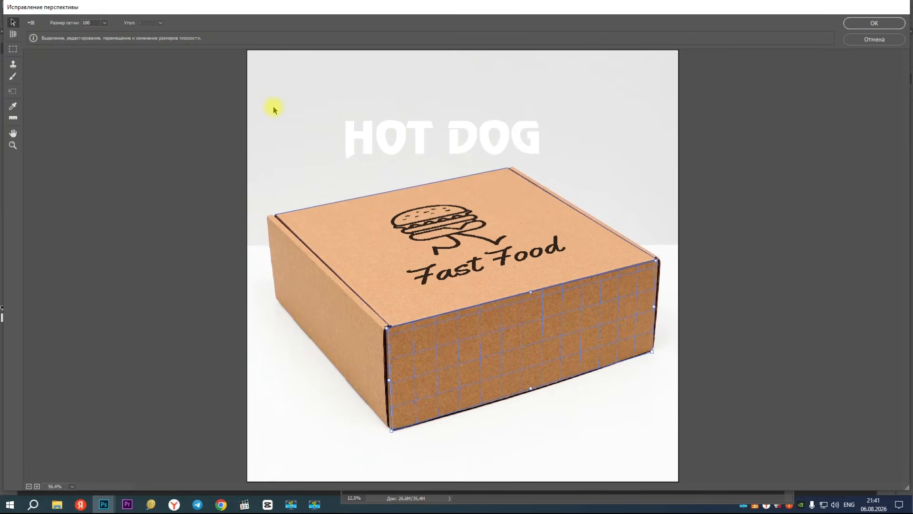
# Paste the HOT DOG text into Vanishing Point, scale it down, place it centred on the box's front plane and apply the filter
pyautogui.hotkey('ctrl', 'v')
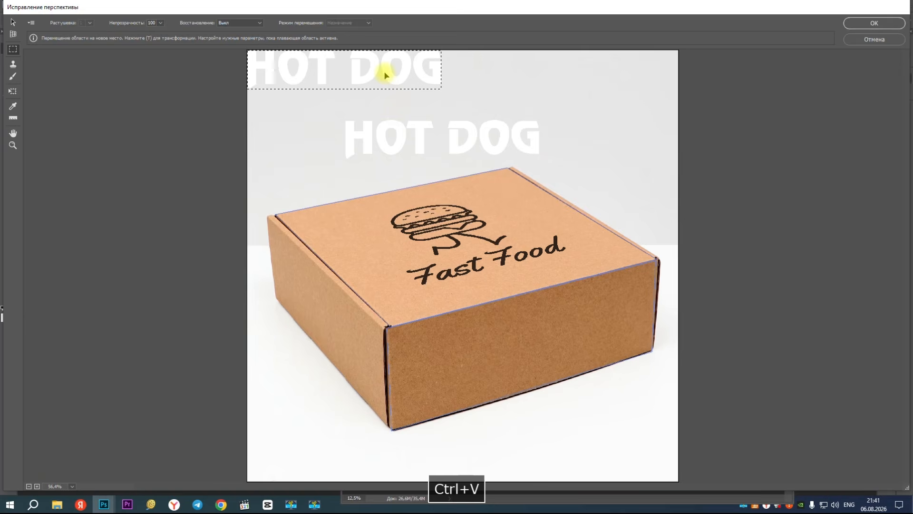
pyautogui.click(12, 90)
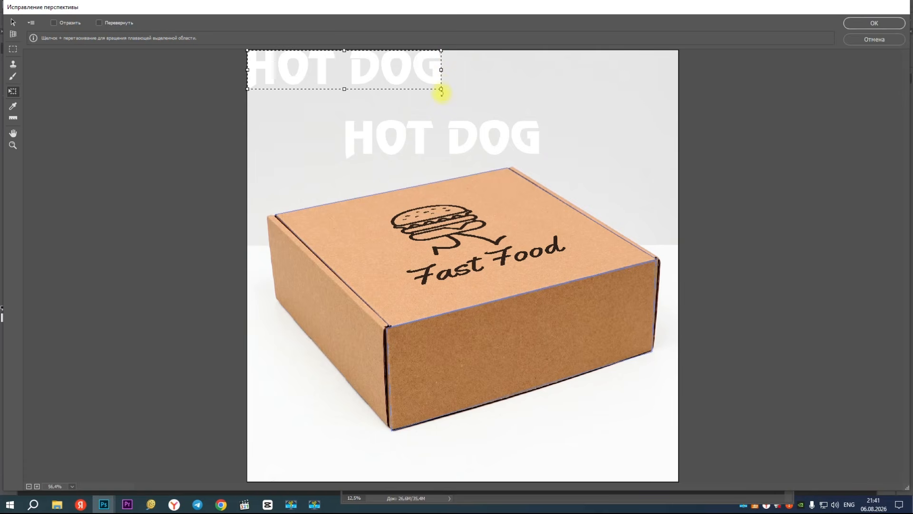
pyautogui.moveTo(441, 87); pyautogui.dragTo(404, 93)
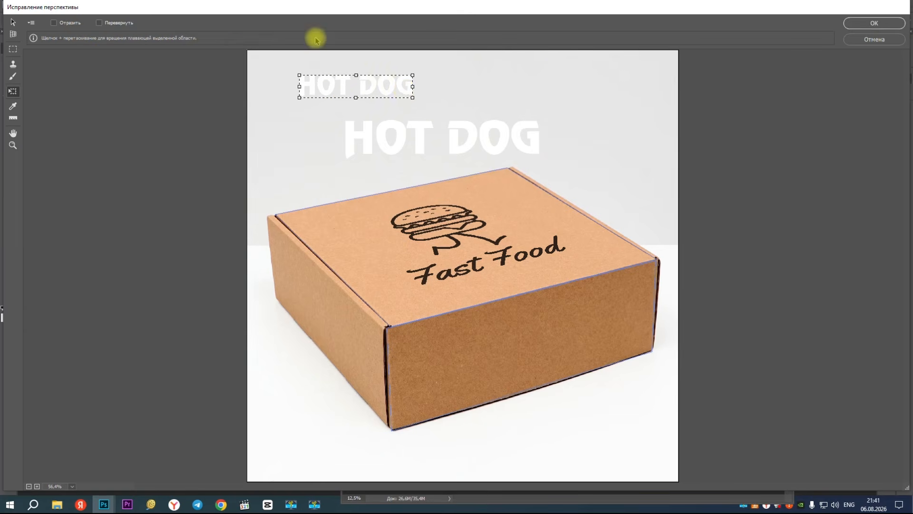
pyautogui.moveTo(407, 87); pyautogui.dragTo(575, 337)
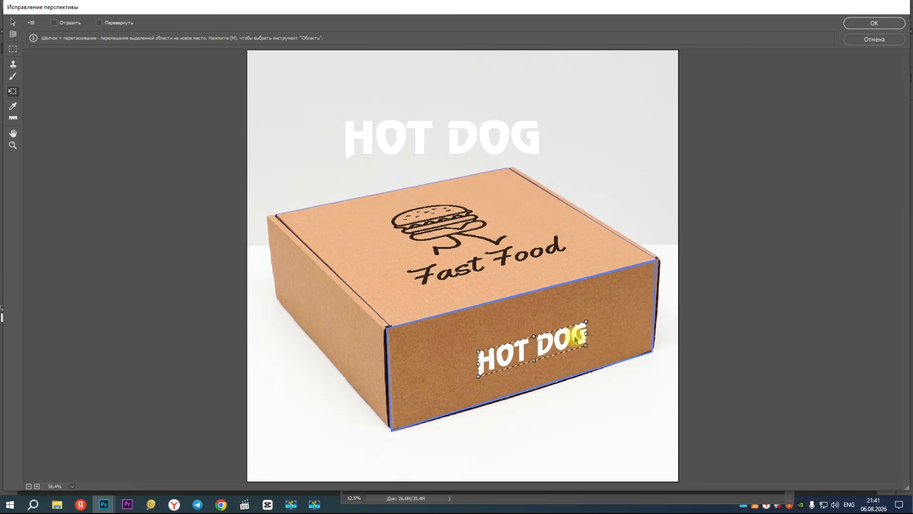
pyautogui.moveTo(574, 336); pyautogui.dragTo(572, 332)
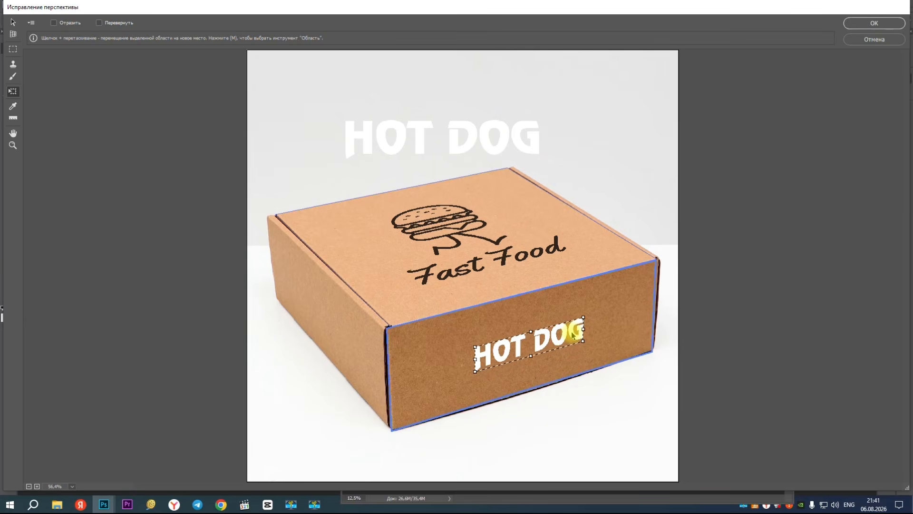
pyautogui.click(892, 27)
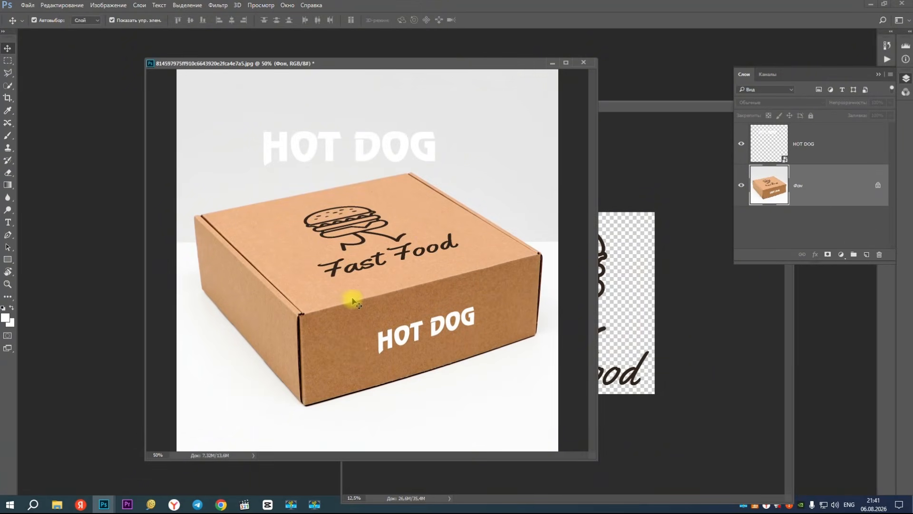
# Hide the flat HOT DOG smart object layer above the box
pyautogui.click(773, 148)
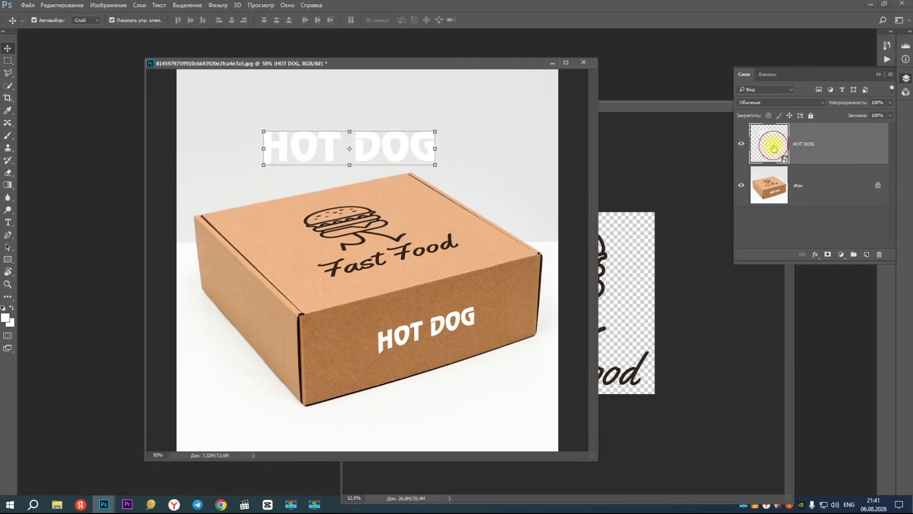
pyautogui.moveTo(365, 158); pyautogui.dragTo(359, 147)
pyautogui.click(741, 145)
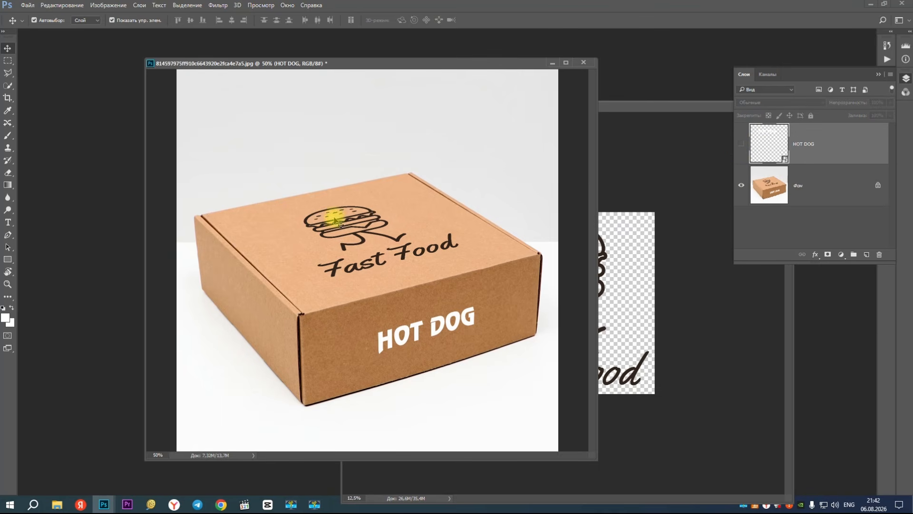
# Save a copy of the finished box mockup as a JPEG named 01
pyautogui.keyDown('ctrl'); pyautogui.keyDown('alt'); pyautogui.click(393, 284); pyautogui.keyUp('alt'); pyautogui.keyUp('ctrl')
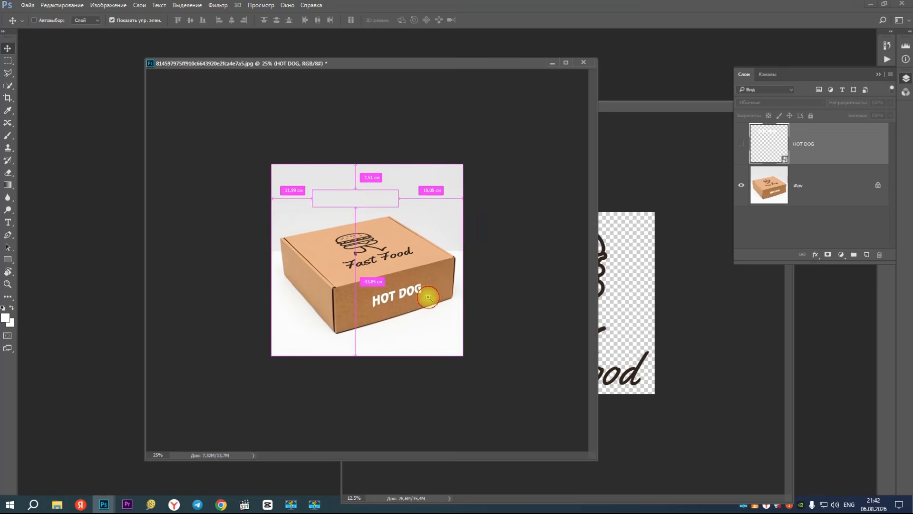
pyautogui.hotkey('ctrl', 'alt', 's')
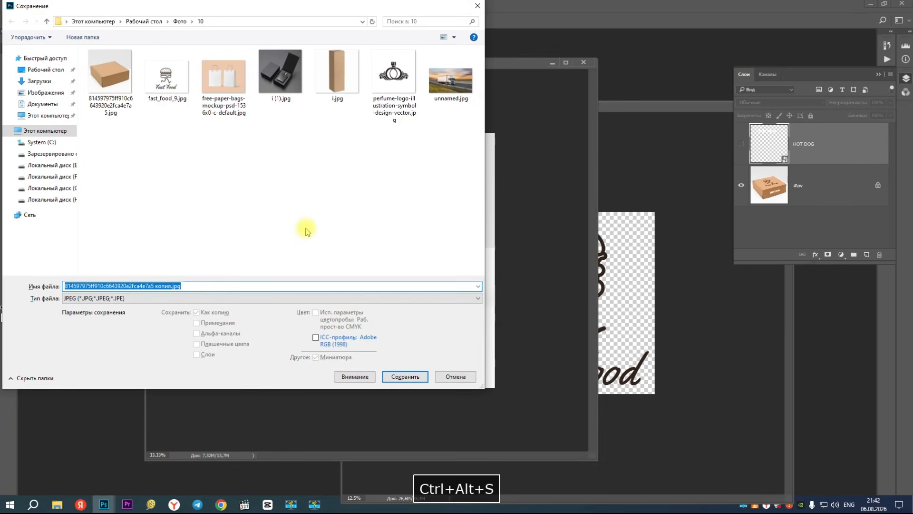
pyautogui.write('01')
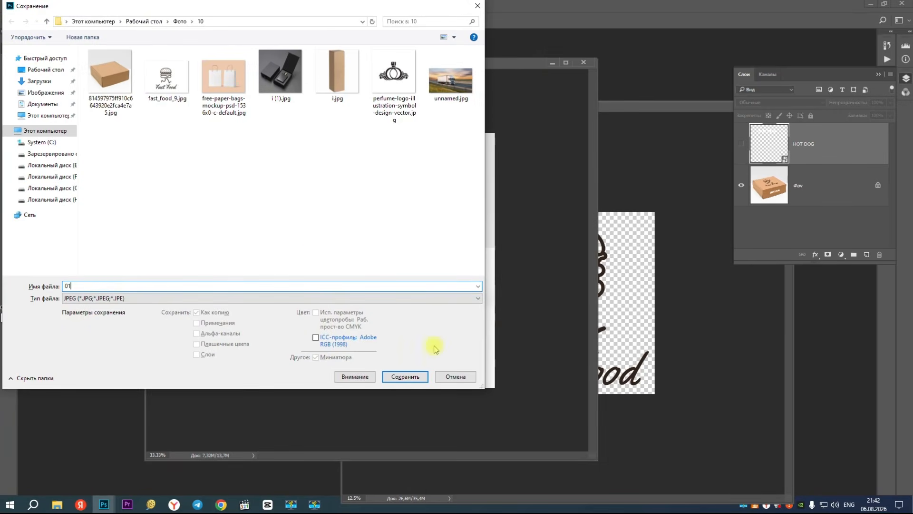
pyautogui.click(405, 376)
pyautogui.click(513, 136)
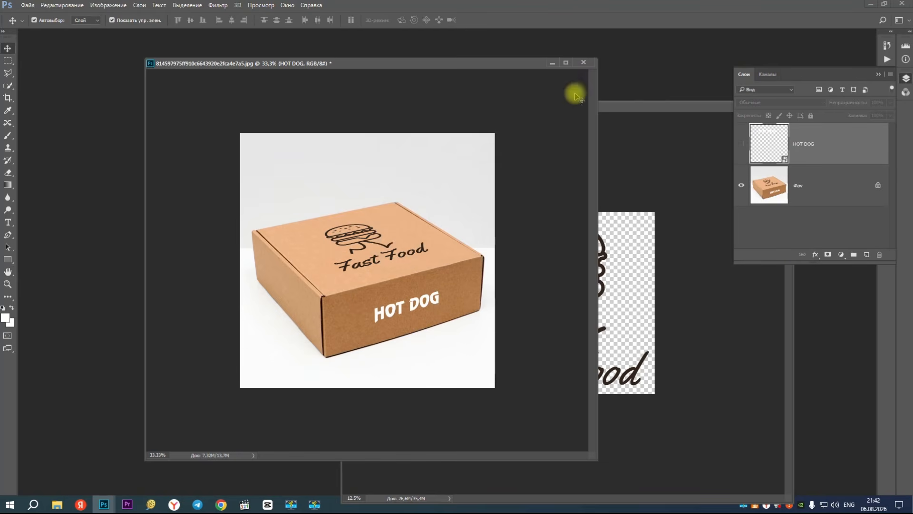
# Close the cardboard box image and fast_food_9.jpg without saving their changes
pyautogui.click(584, 63)
pyautogui.click(461, 189)
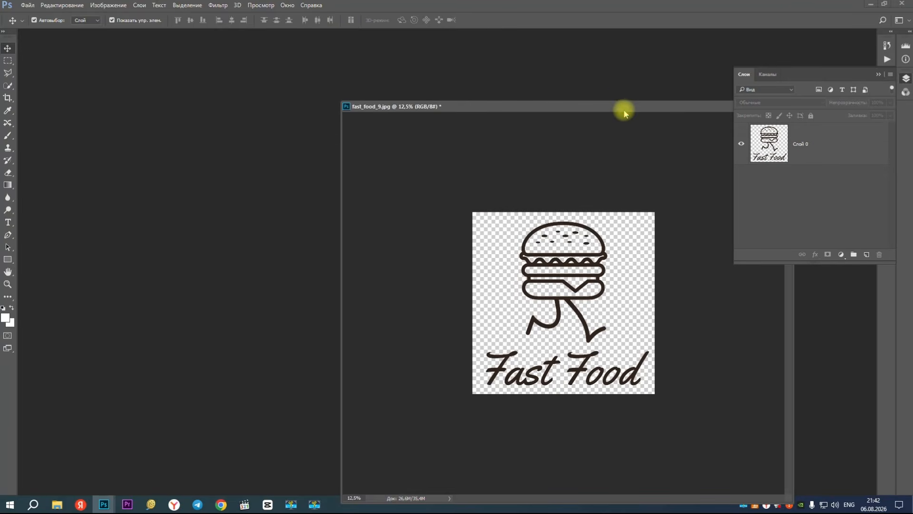
pyautogui.moveTo(624, 111); pyautogui.dragTo(471, 112)
pyautogui.click(465, 106)
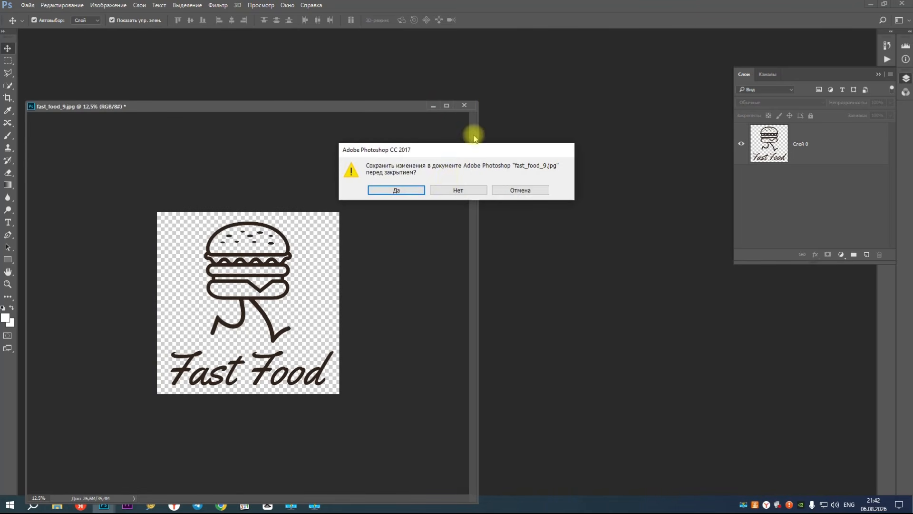
pyautogui.click(446, 190)
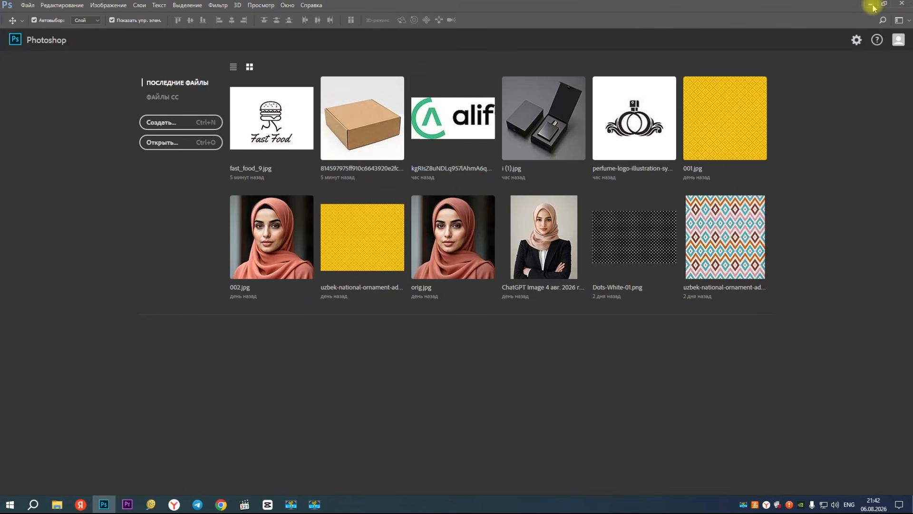
# Open the recent file i (1).jpg with the black perfume box and float it in its own window
pyautogui.click(534, 130)
pyautogui.click(518, 236)
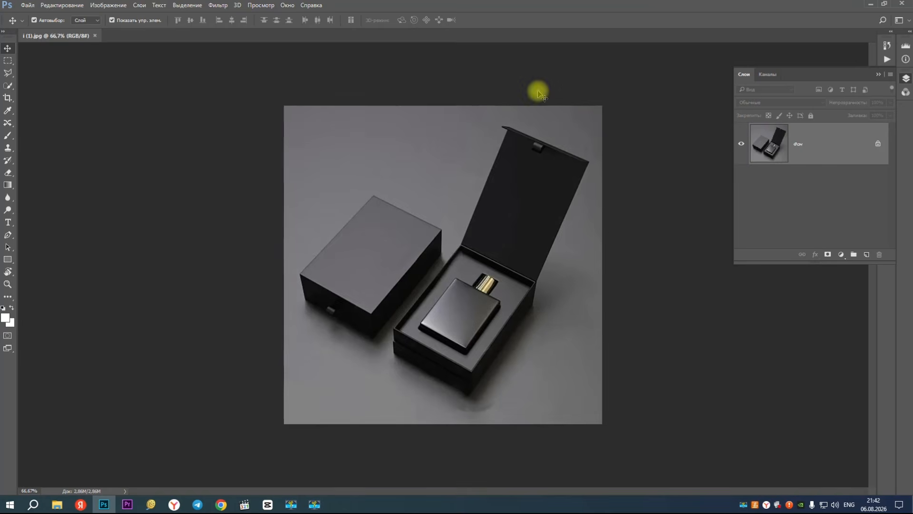
pyautogui.moveTo(335, 37); pyautogui.dragTo(489, 118)
# Open perfume-logo-illustration-symbol-design-vector.jpg and separate it into its own window beside the perfume box image
pyautogui.doubleClick(512, 140)
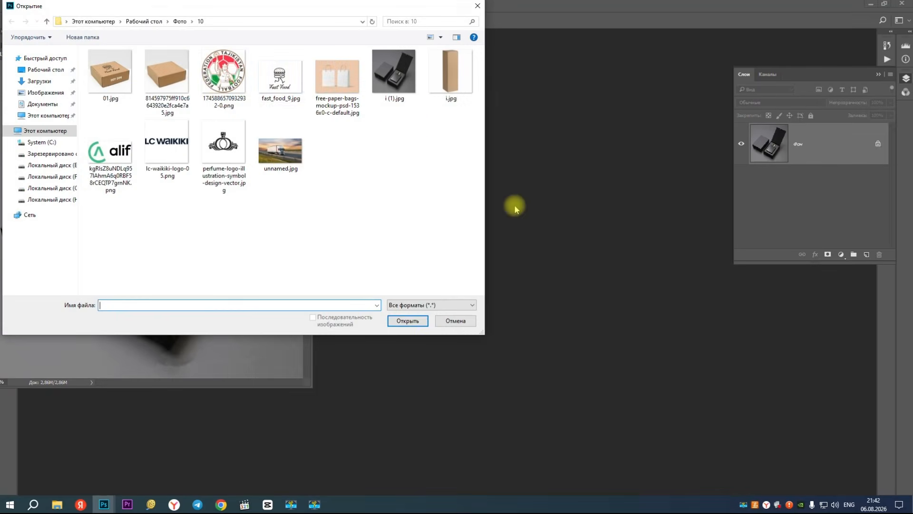
pyautogui.click(221, 149)
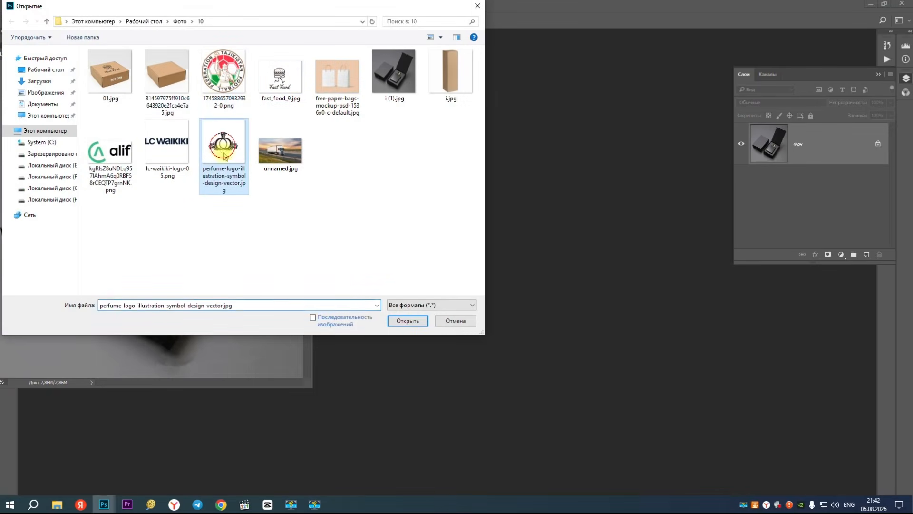
pyautogui.click(400, 323)
pyautogui.click(503, 239)
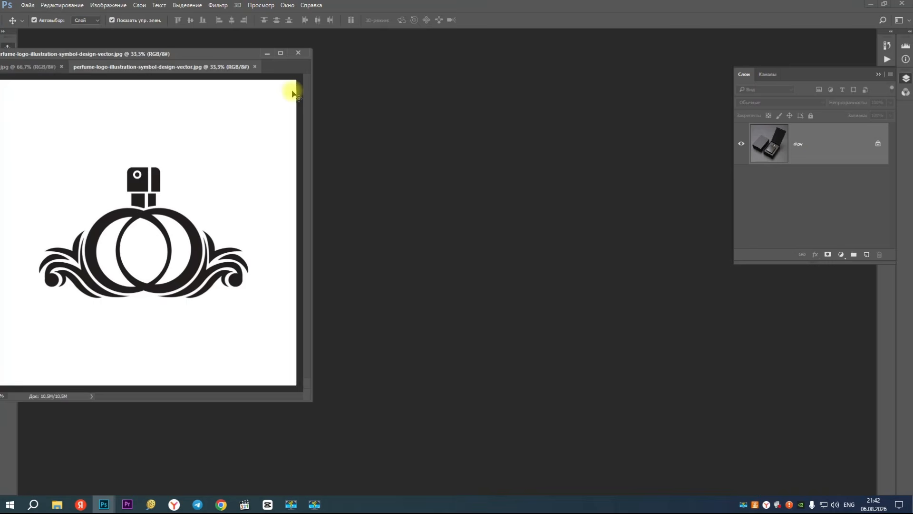
pyautogui.moveTo(192, 68); pyautogui.dragTo(506, 87)
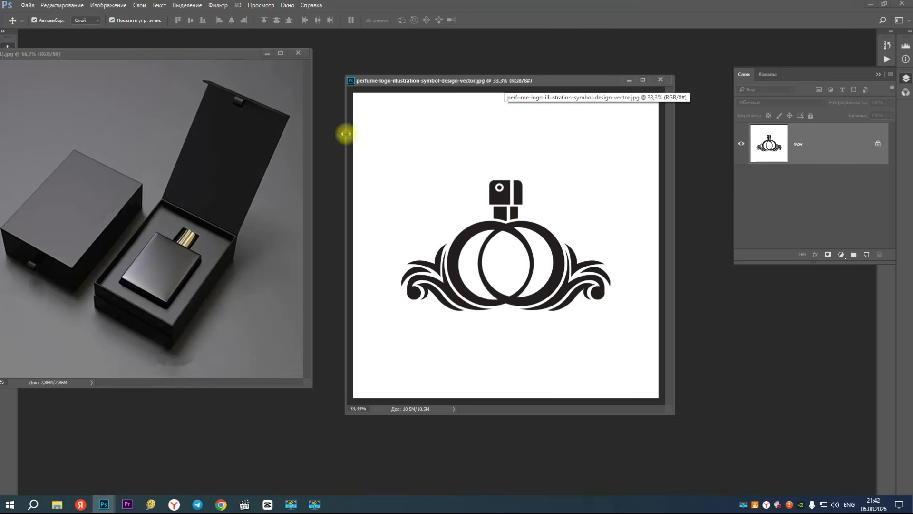
# Select the perfume logo's white background with Color Range, convert the background to a regular layer, delete the white area and deselect
pyautogui.click(187, 5)
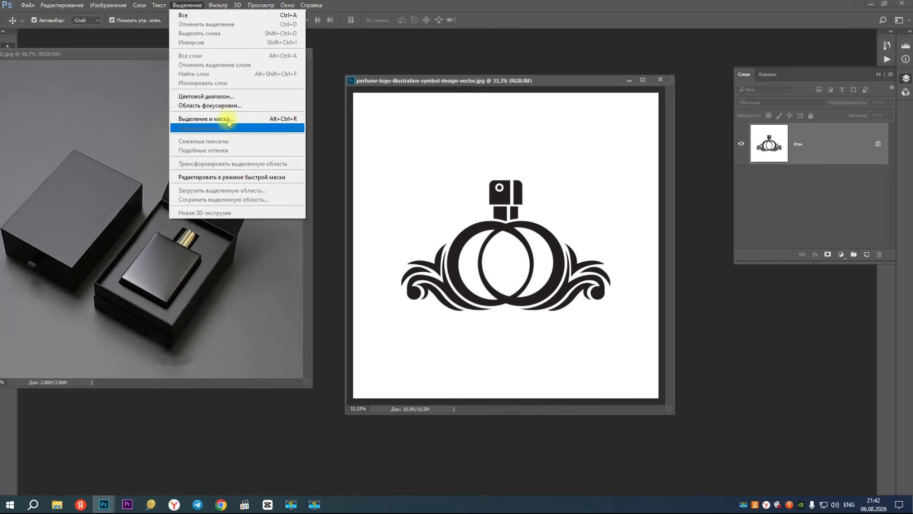
pyautogui.click(229, 96)
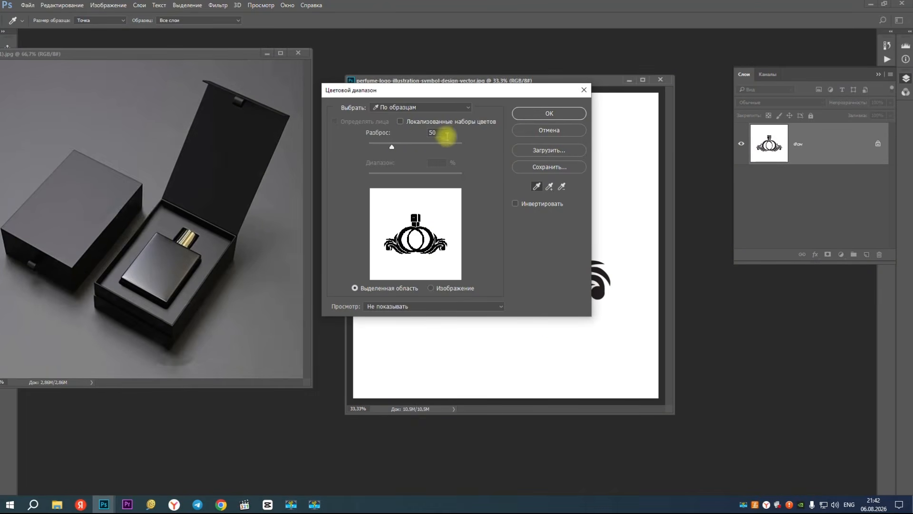
pyautogui.click(542, 115)
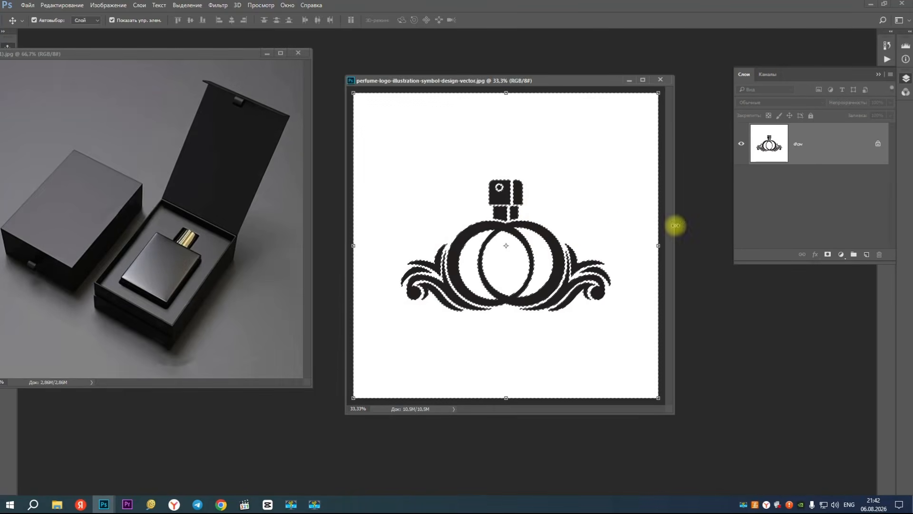
pyautogui.doubleClick(783, 147)
pyautogui.press('Return')
pyautogui.press('Delete')
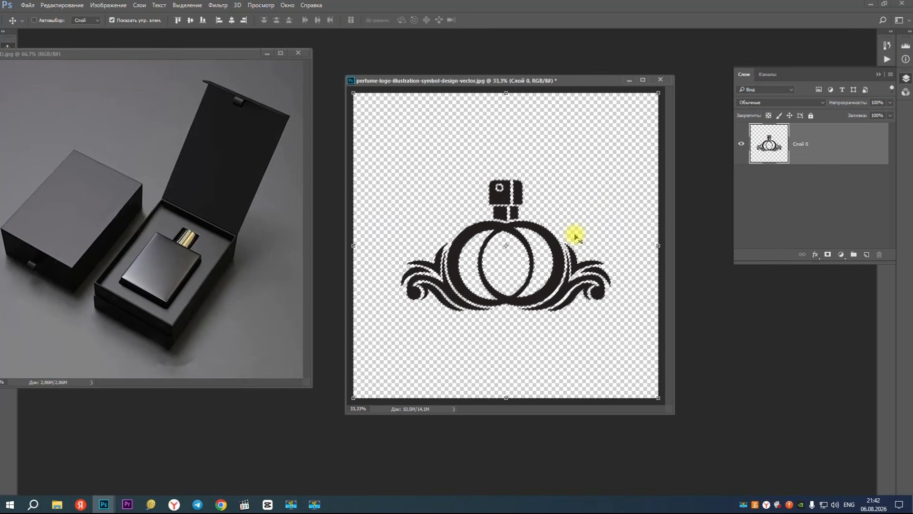
pyautogui.hotkey('ctrl', 'c')
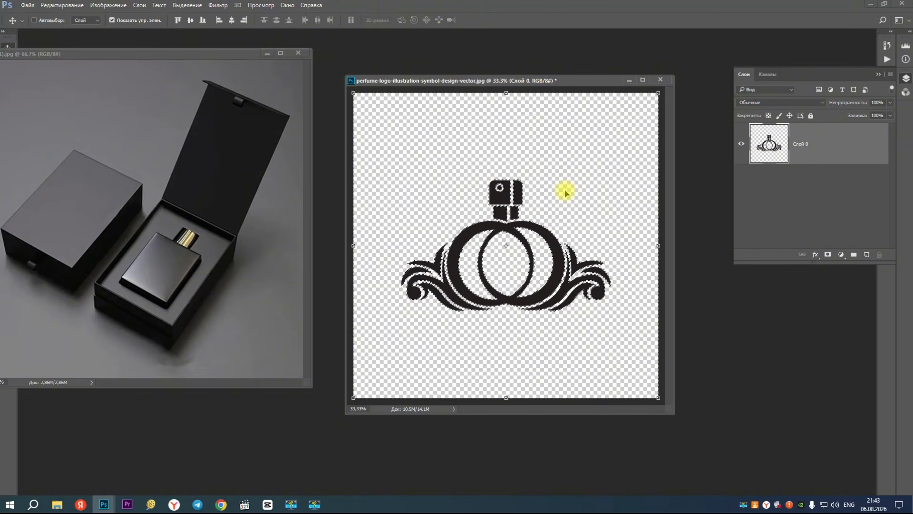
pyautogui.hotkey('ctrl', 'd')
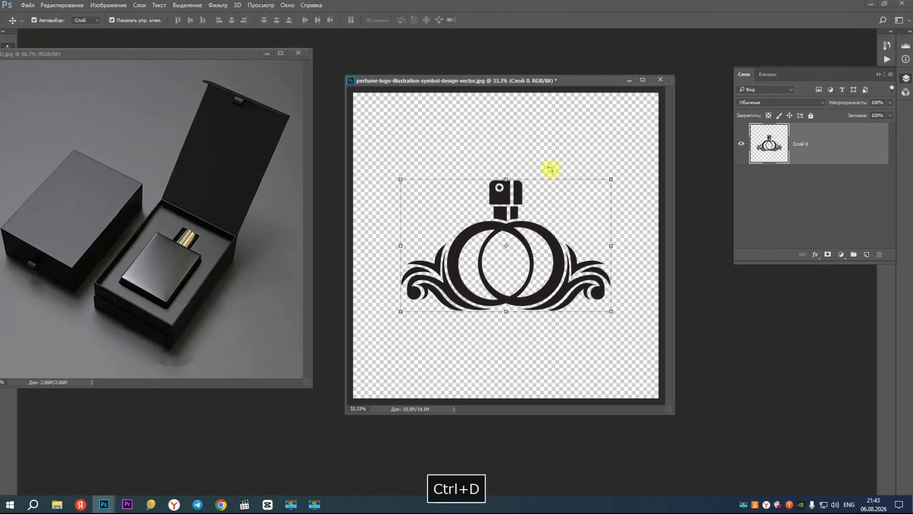
# Raise the perfume logo's lightness to +76 with Hue/Saturation, load its pixels as a selection and copy them
pyautogui.press('ctrl')
pyautogui.hotkey('ctrl', 'u')
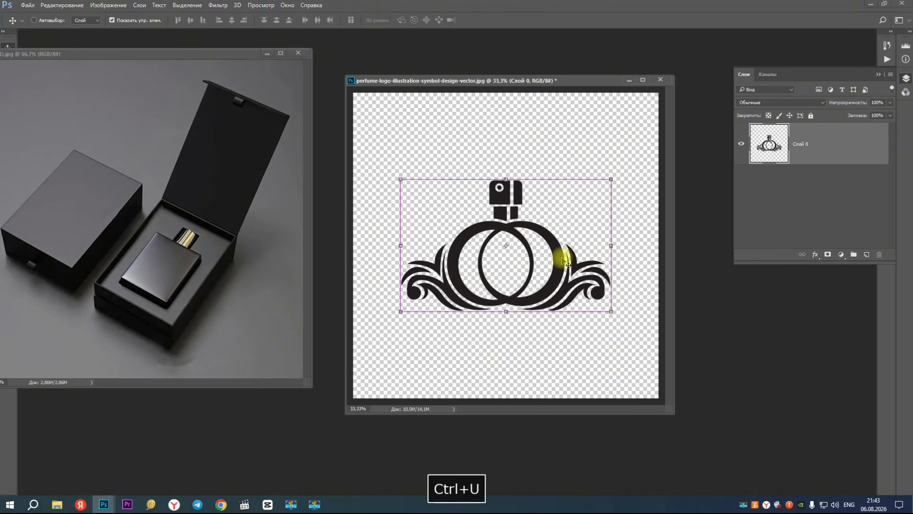
pyautogui.moveTo(532, 163); pyautogui.dragTo(752, 268)
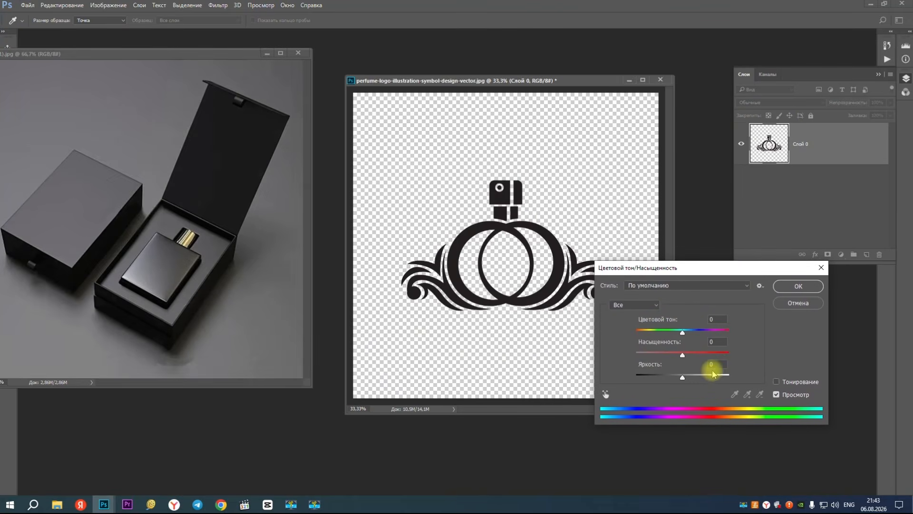
pyautogui.moveTo(684, 377); pyautogui.dragTo(716, 379)
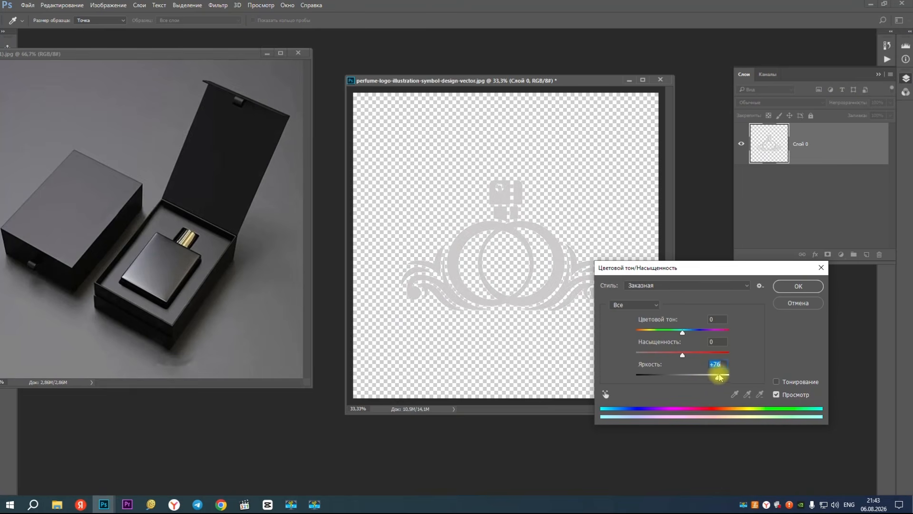
pyautogui.click(786, 287)
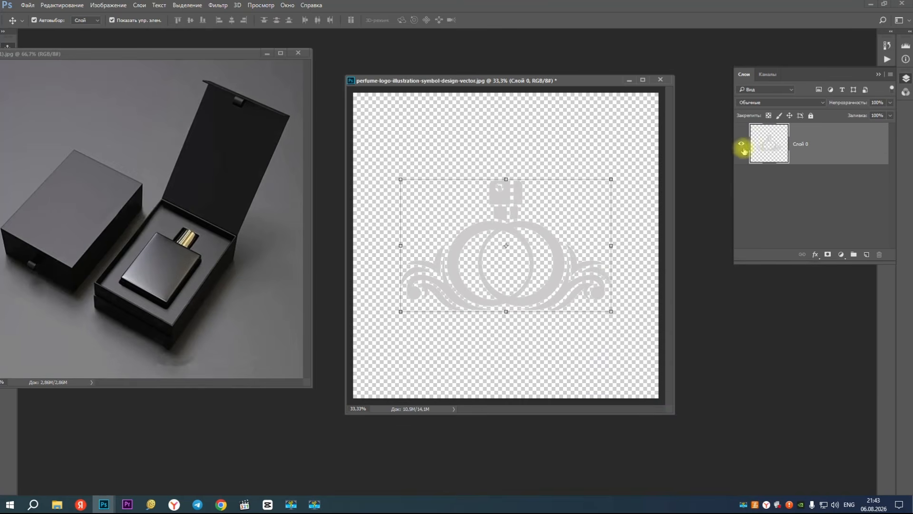
pyautogui.keyDown('ctrl'); pyautogui.click(772, 143); pyautogui.keyUp('ctrl')
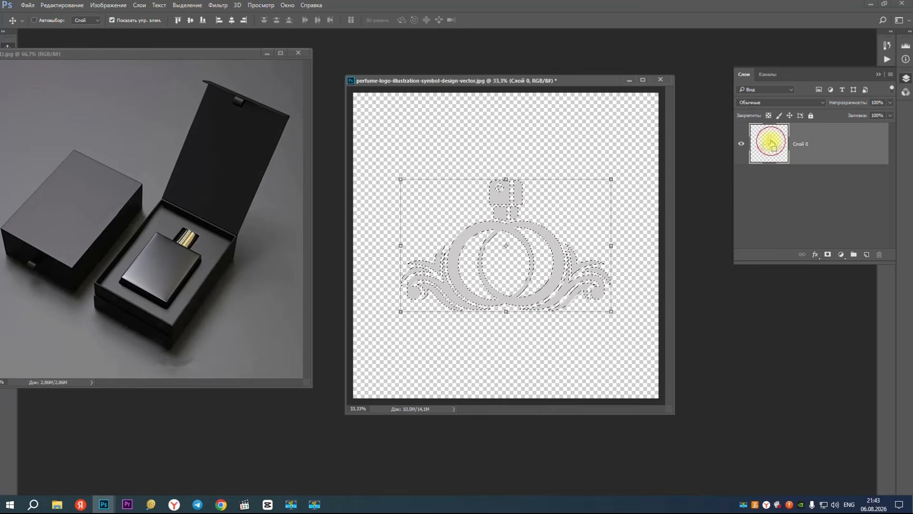
pyautogui.hotkey('ctrl', 'c')
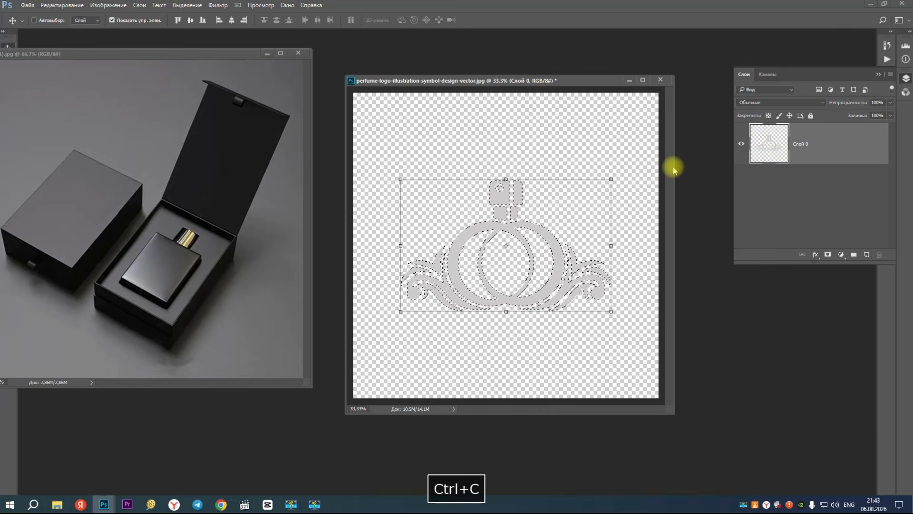
# Open Vanishing Point on the perfume box image and create a perspective plane over the closed box's lid from its four corners
pyautogui.moveTo(224, 55); pyautogui.dragTo(444, 88)
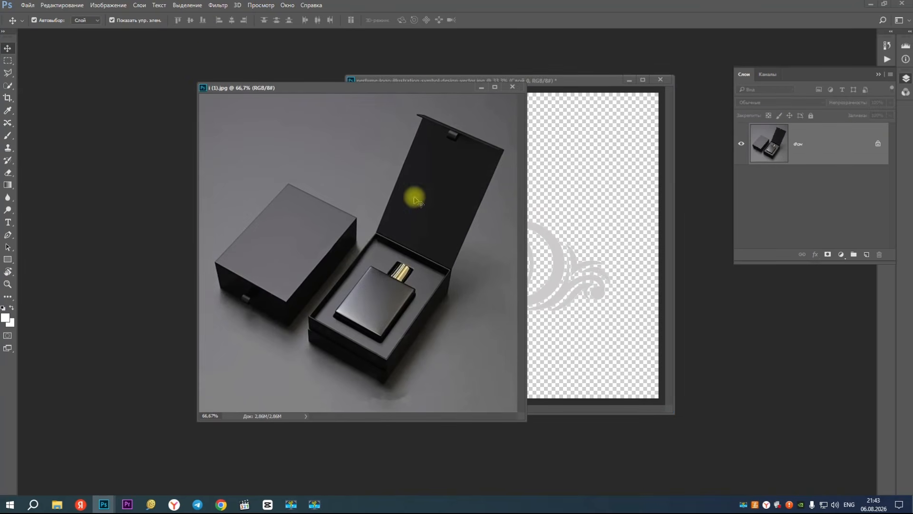
pyautogui.click(217, 5)
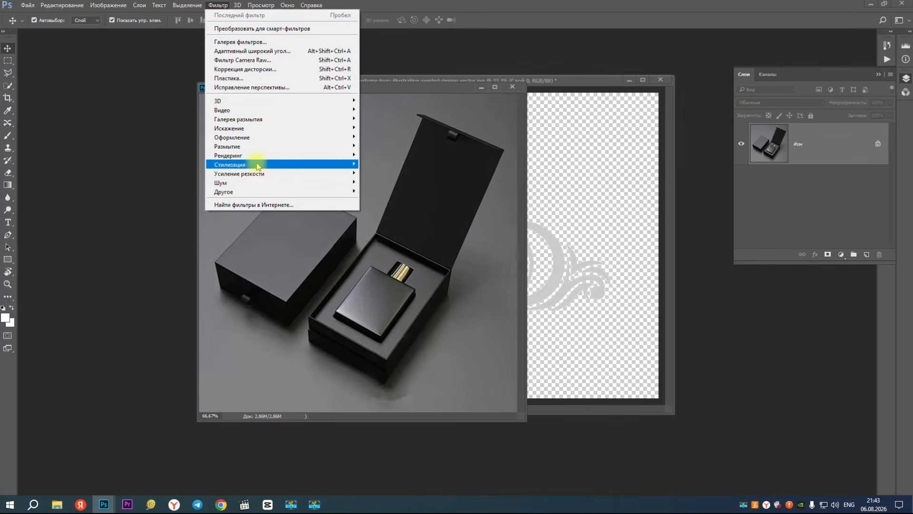
pyautogui.click(259, 84)
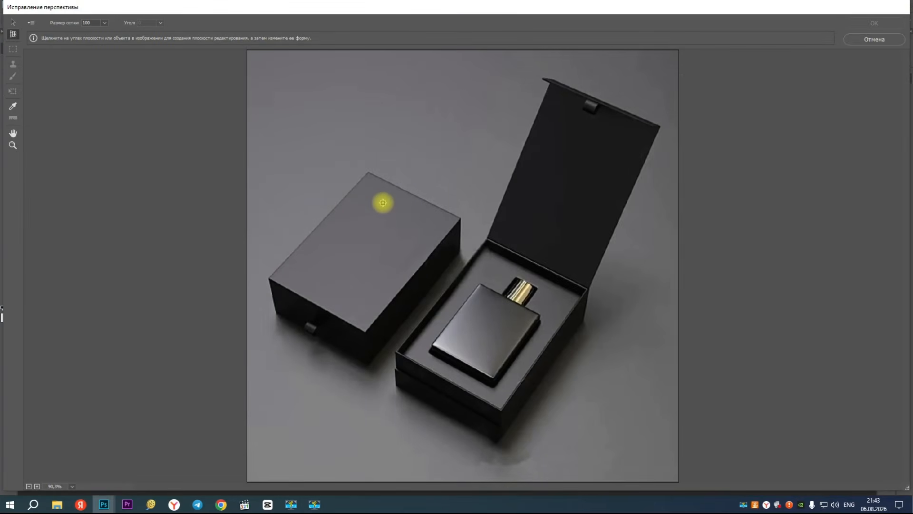
pyautogui.hotkey('ctrl', 'space')
pyautogui.keyDown('ctrl'); pyautogui.click(368, 187); pyautogui.keyUp('ctrl')
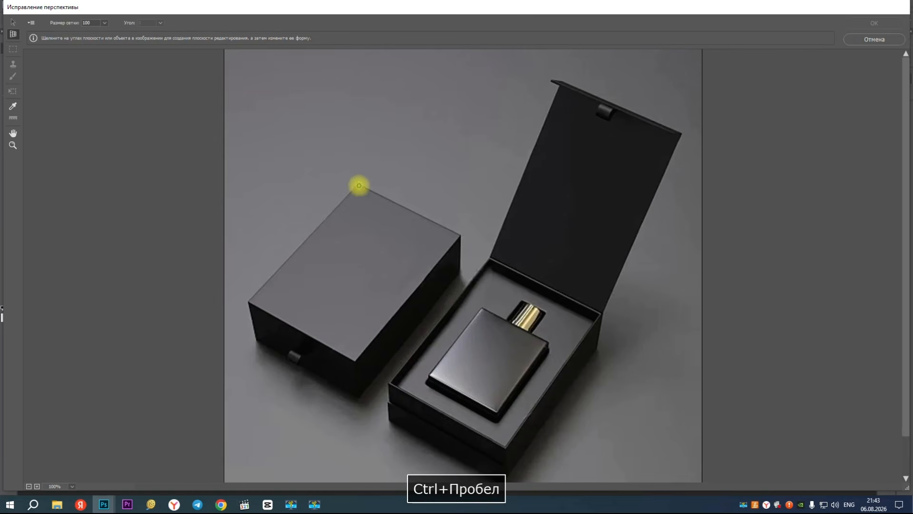
pyautogui.click(359, 185)
pyautogui.click(251, 301)
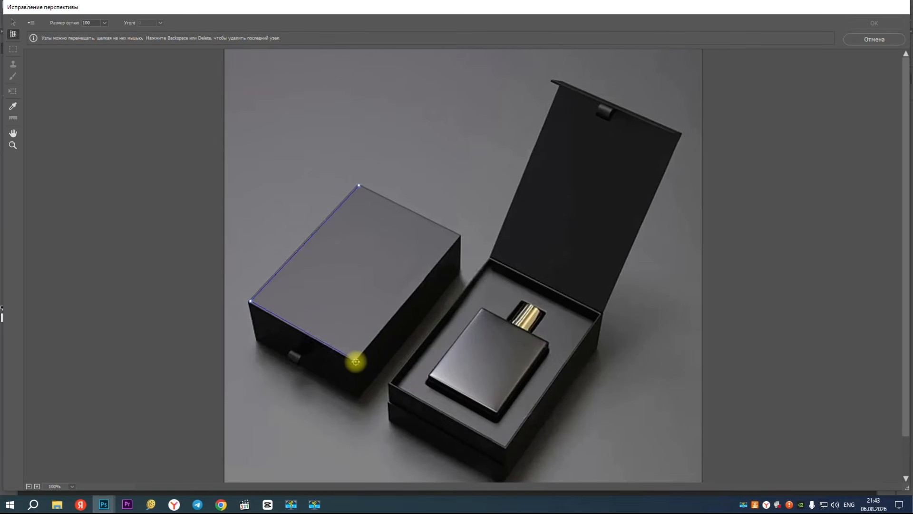
pyautogui.click(355, 361)
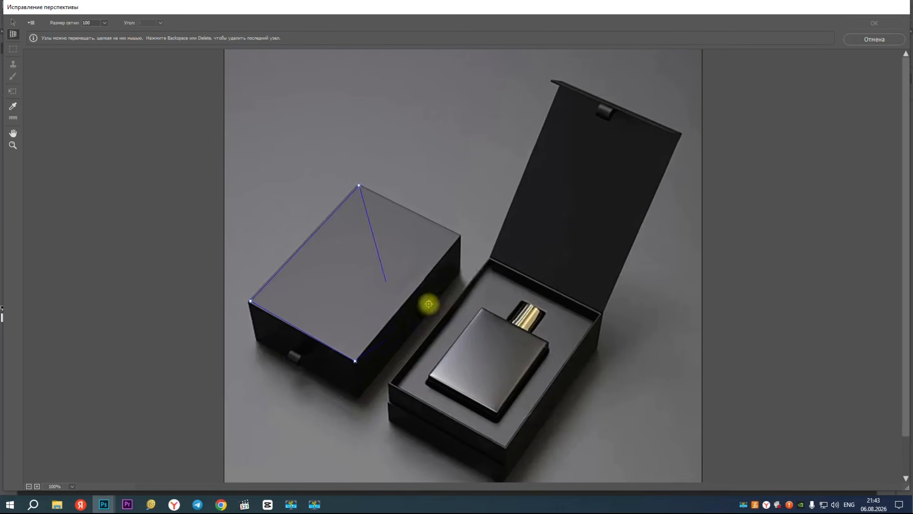
pyautogui.click(460, 235)
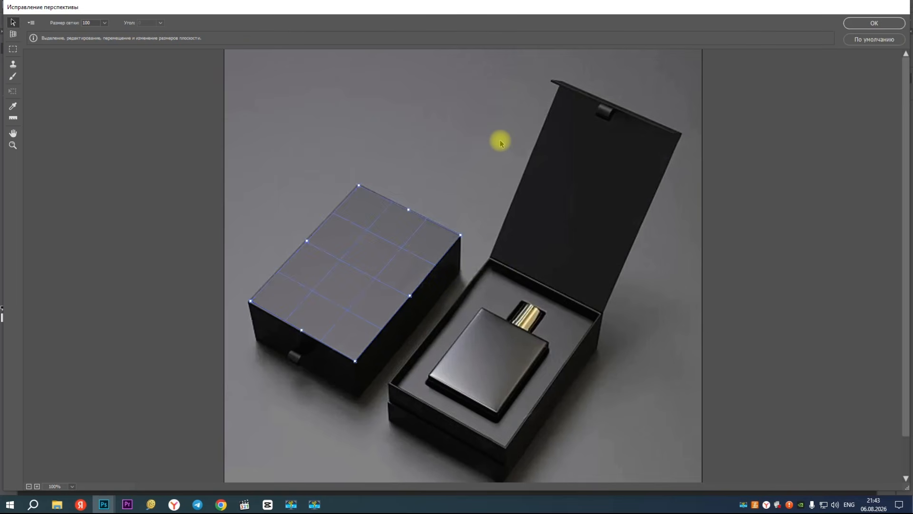
# Paste the perfume logo, scale it down with the Transform tool, place it on the upper half of the closed lid and apply
pyautogui.hotkey('ctrl', 'v')
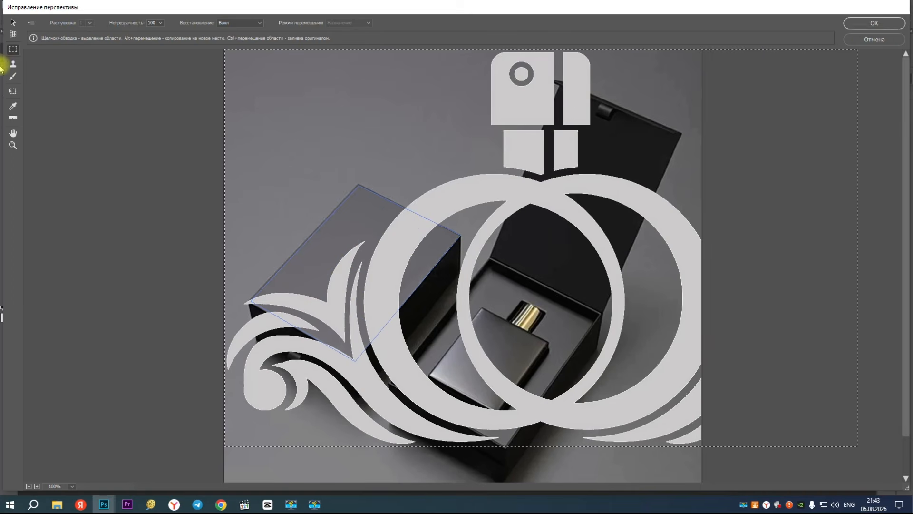
pyautogui.click(12, 92)
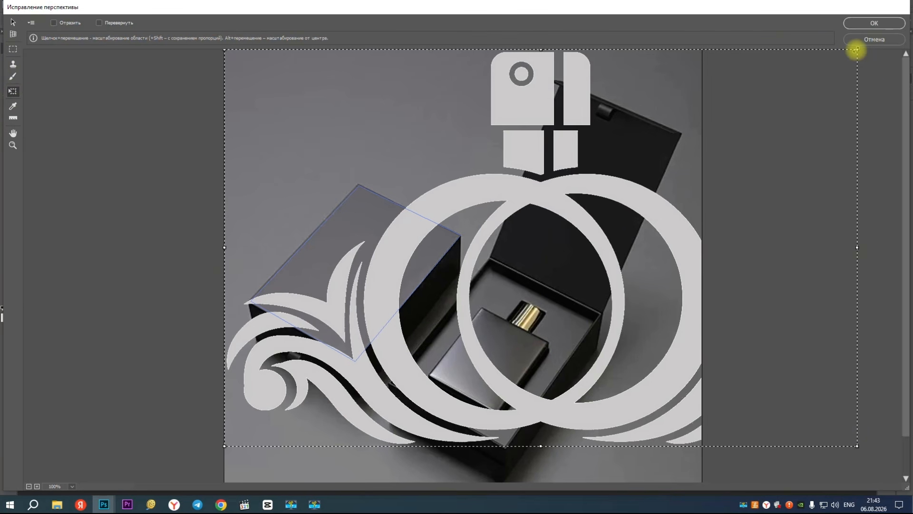
pyautogui.moveTo(840, 68); pyautogui.dragTo(298, 400)
pyautogui.moveTo(279, 430); pyautogui.dragTo(389, 259)
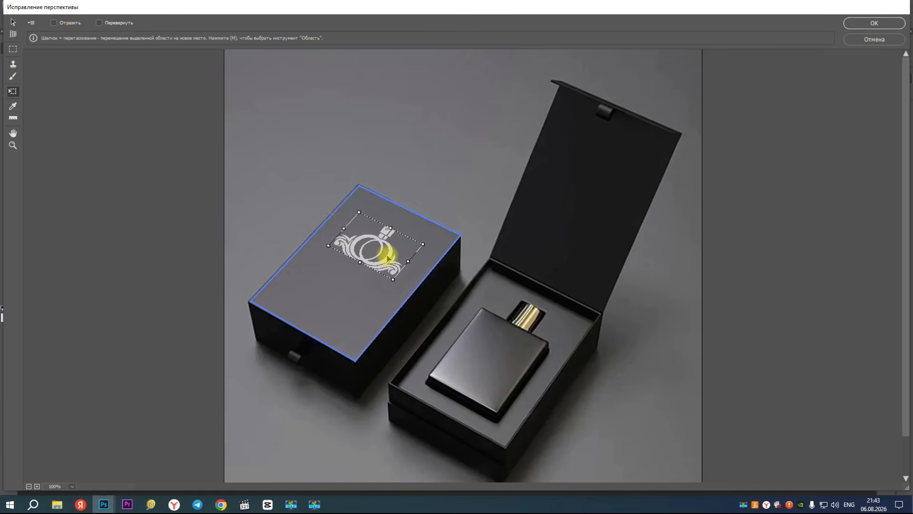
pyautogui.click(874, 23)
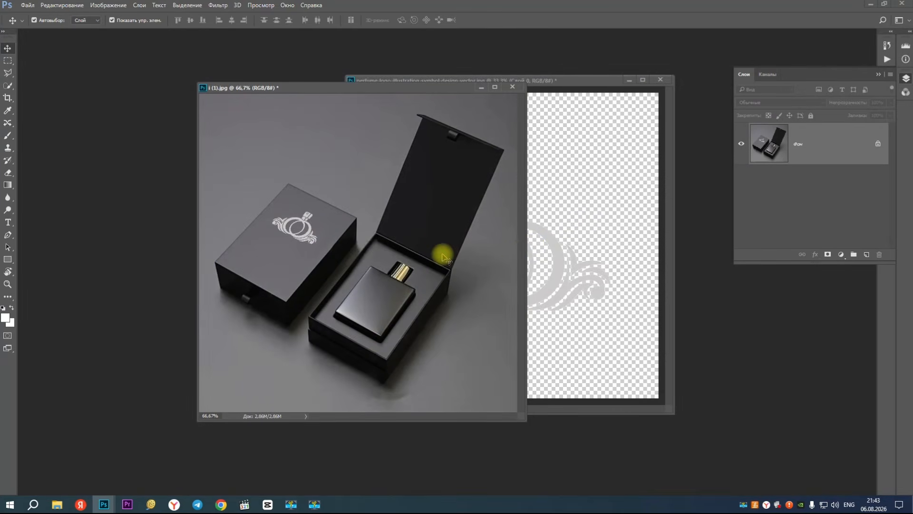
# Reopen Vanishing Point and create a perspective plane over the perfume bottle's front face from its four corners
pyautogui.click(218, 5)
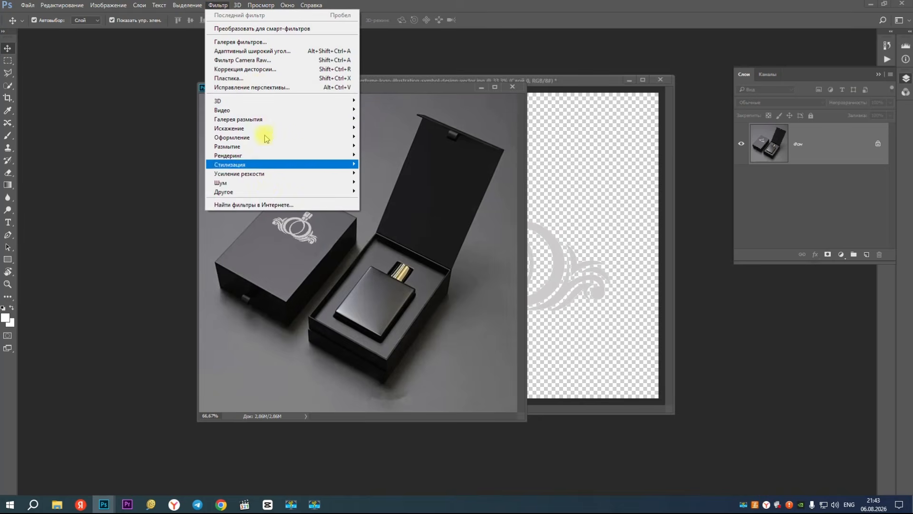
pyautogui.click(260, 88)
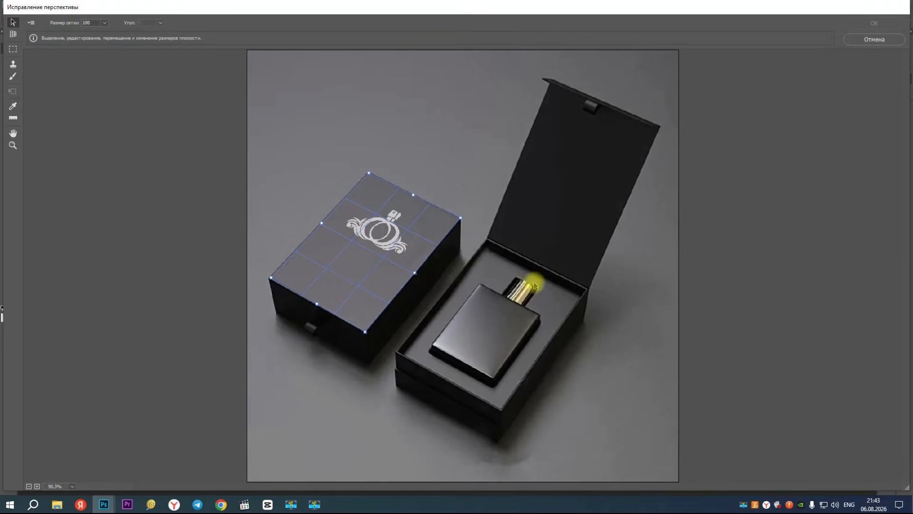
pyautogui.hotkey('ctrl', 'space')
pyautogui.keyDown('ctrl'); pyautogui.click(551, 363); pyautogui.keyUp('ctrl')
pyautogui.moveTo(418, 182); pyautogui.dragTo(414, 301)
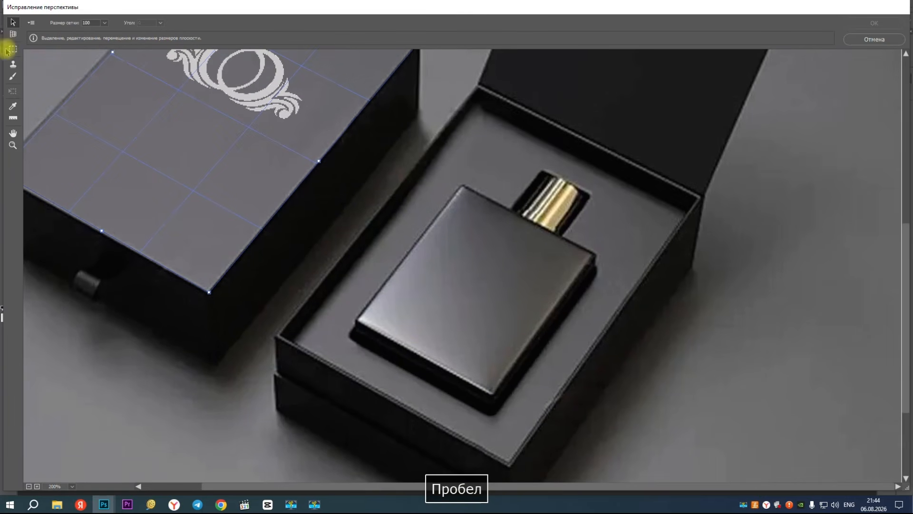
pyautogui.click(13, 22)
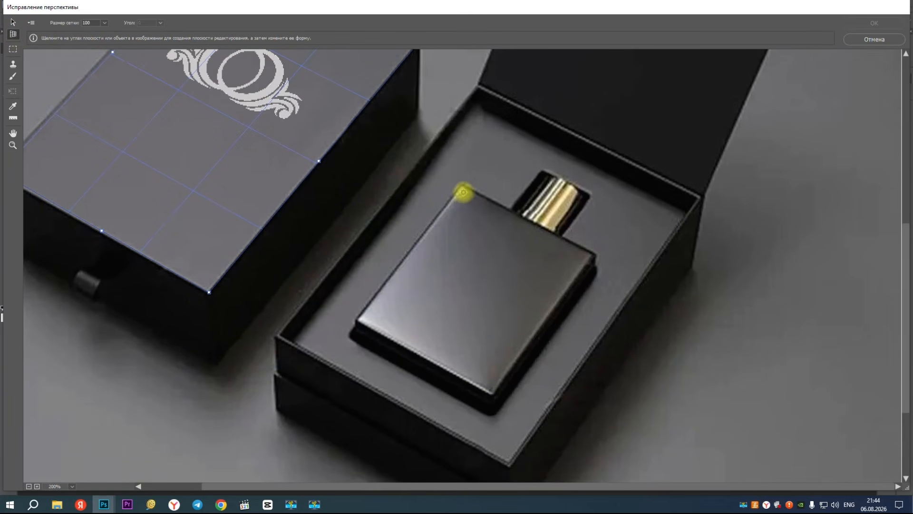
pyautogui.click(464, 186)
pyautogui.click(359, 321)
pyautogui.click(492, 394)
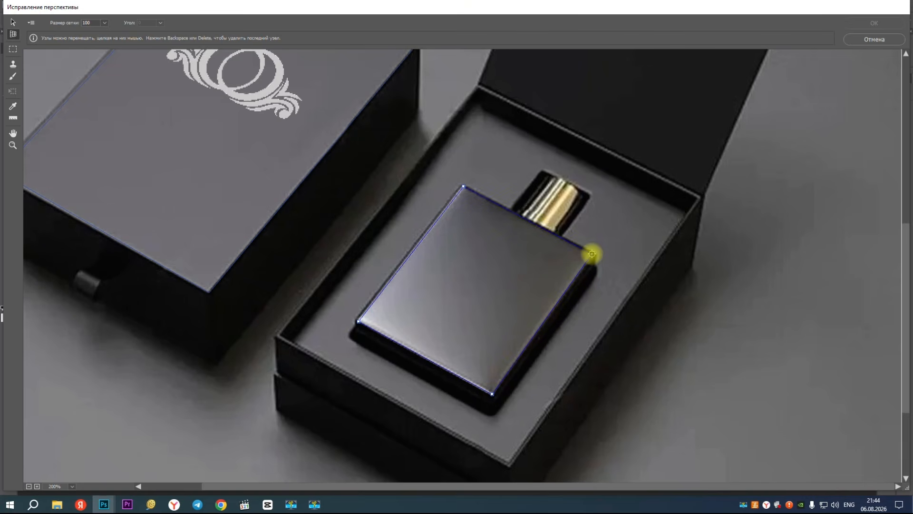
pyautogui.click(592, 254)
# Paste the logo again, shrink it to fit the bottle and place it on the upper part of the bottle's front face
pyautogui.keyDown('ctrl'); pyautogui.click(495, 231); pyautogui.keyUp('ctrl')
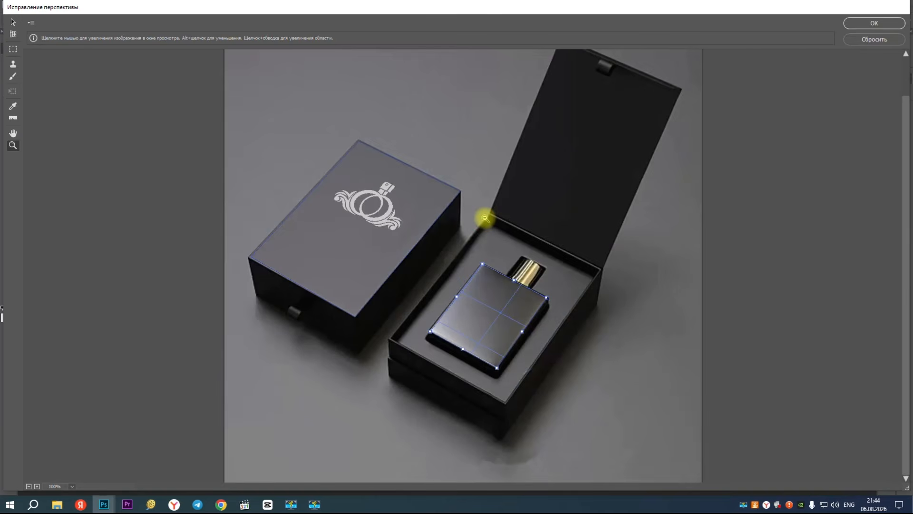
pyautogui.hotkey('ctrl', 'v')
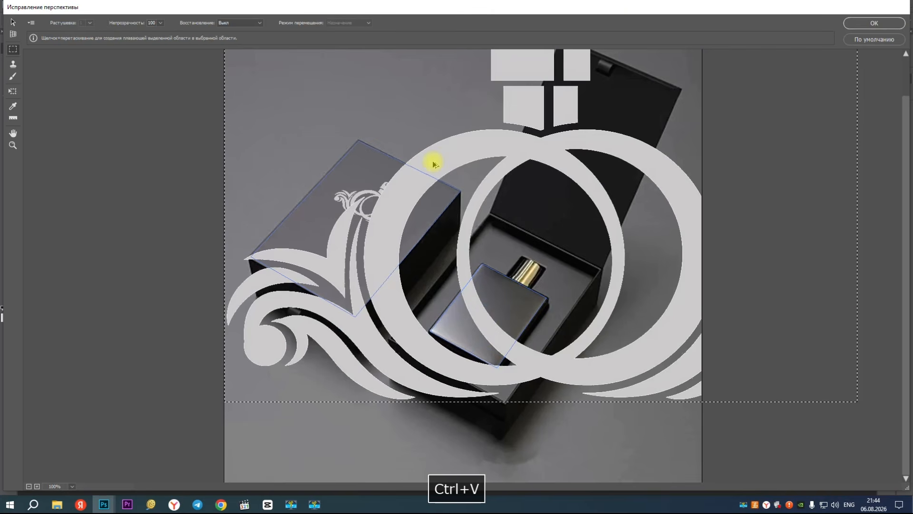
pyautogui.click(13, 90)
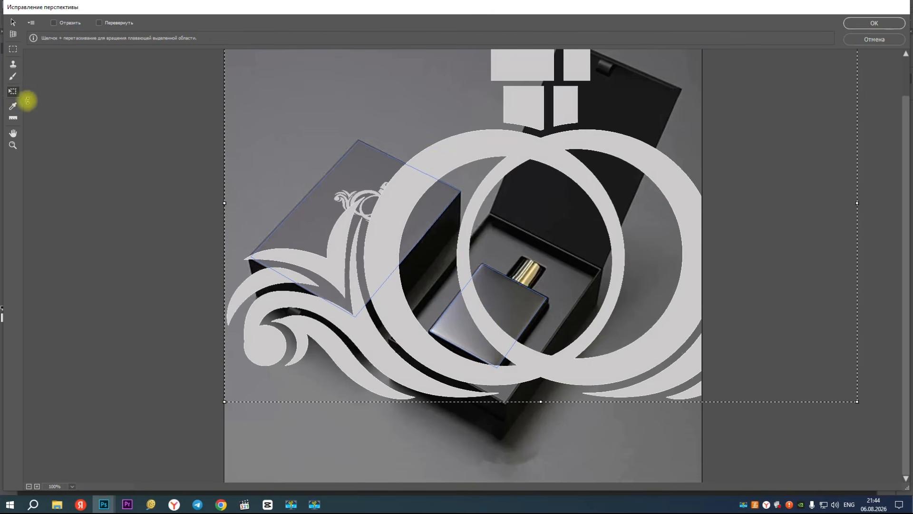
pyautogui.moveTo(857, 402); pyautogui.dragTo(481, 149)
pyautogui.scroll(1, 363, 151)
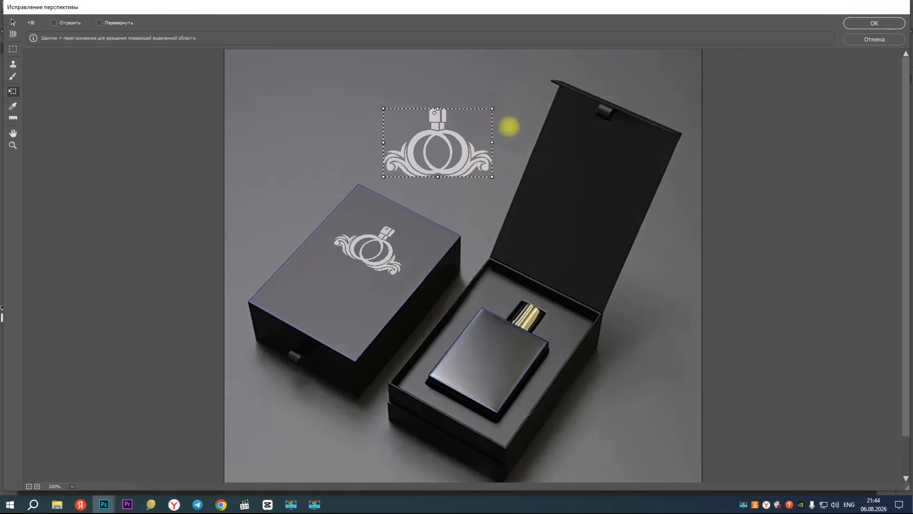
pyautogui.moveTo(491, 106); pyautogui.dragTo(502, 354)
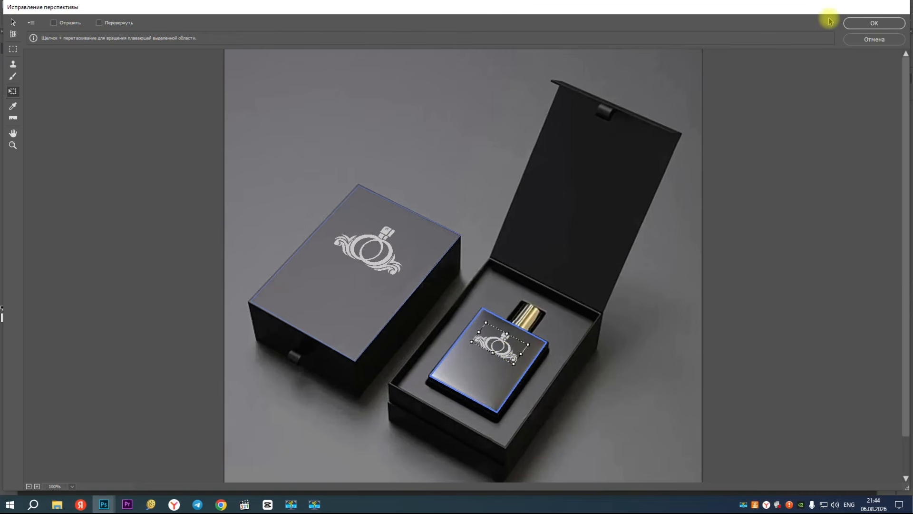
# Create a perspective plane over the inner face of the open box lid from its four corners
pyautogui.click(13, 34)
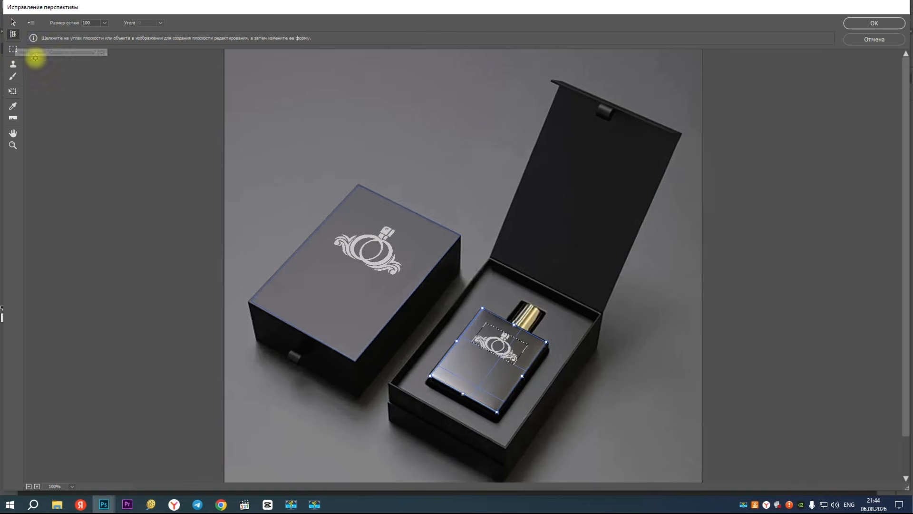
pyautogui.click(561, 86)
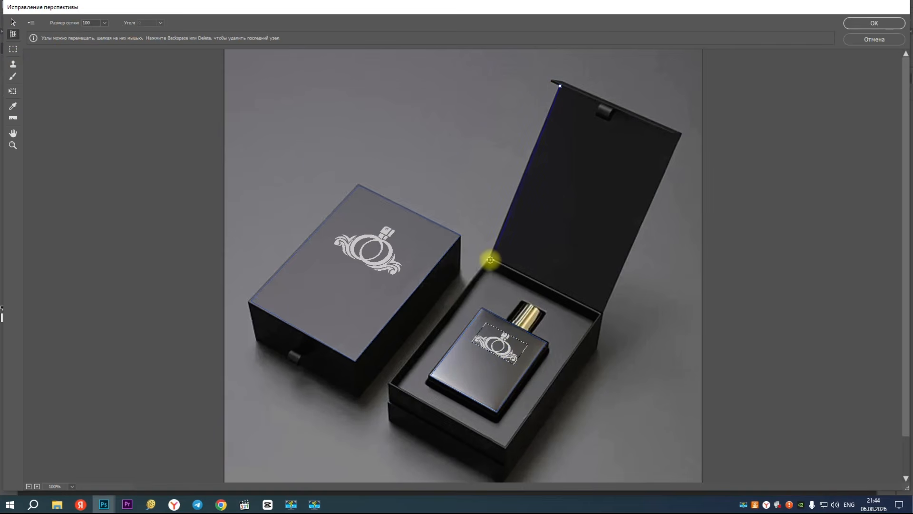
pyautogui.click(490, 258)
pyautogui.click(602, 313)
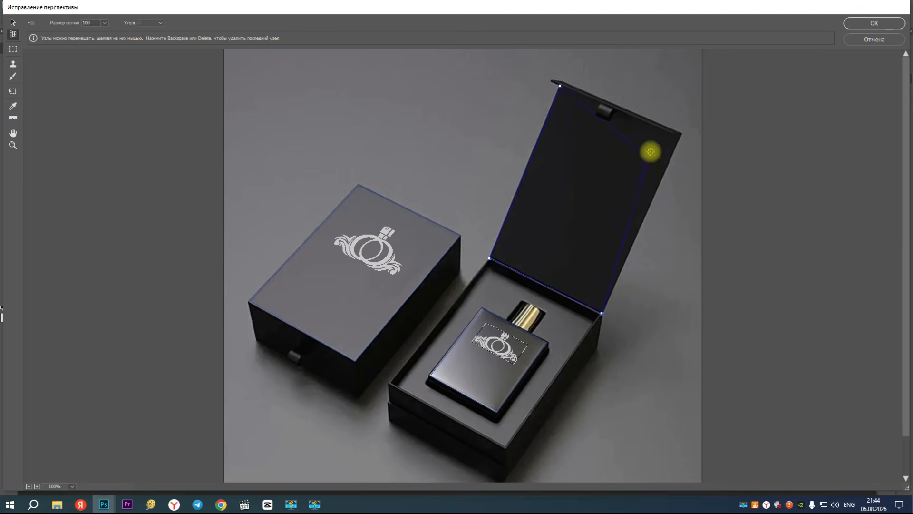
pyautogui.click(681, 136)
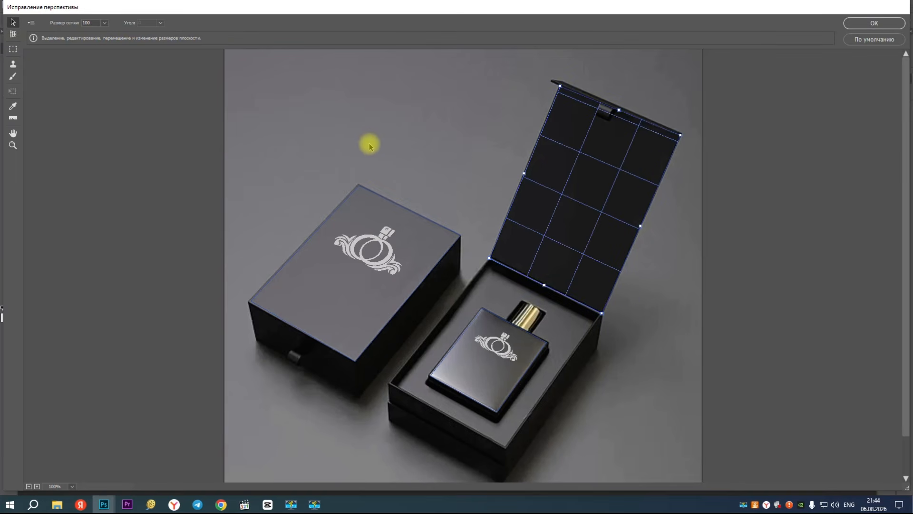
# Paste the logo, scale it down, place it on the upper part of the open lid and apply Vanishing Point
pyautogui.hotkey('ctrl', 'v')
pyautogui.click(12, 91)
pyautogui.moveTo(858, 445); pyautogui.dragTo(604, 182)
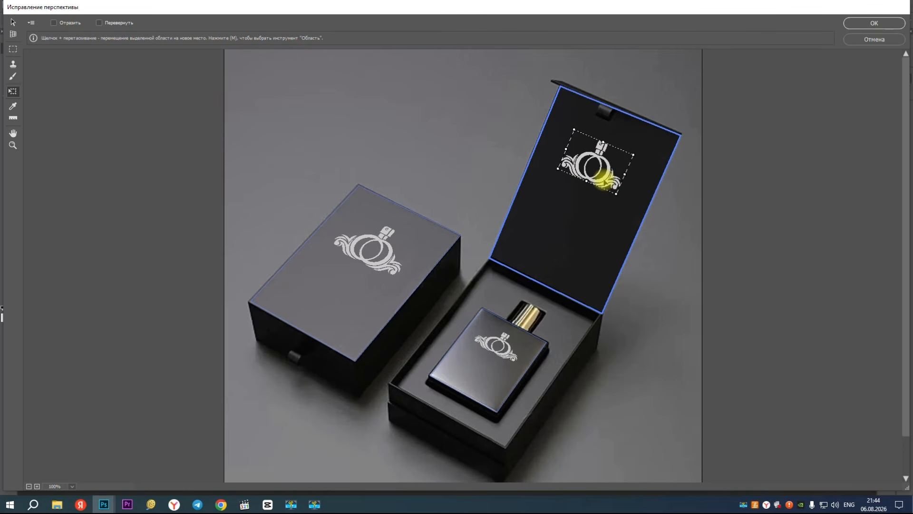
pyautogui.click(858, 24)
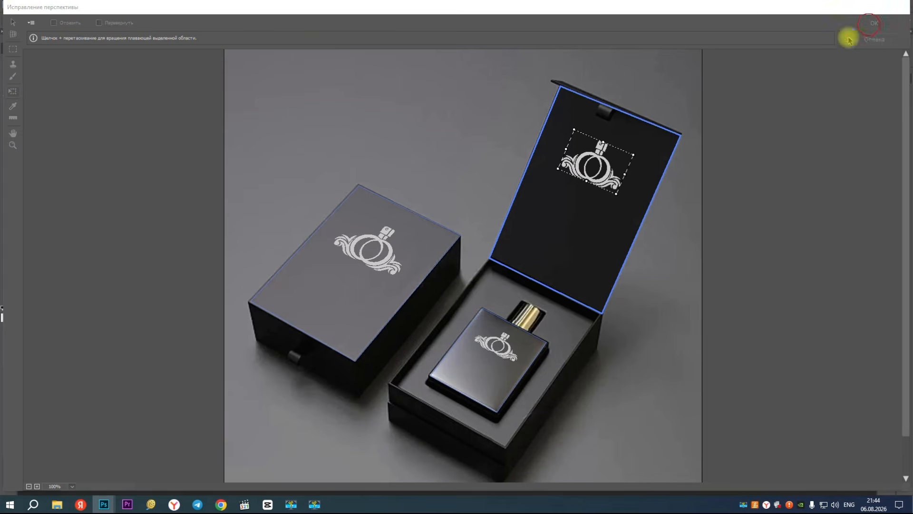
# Maximize the perfume box image, check the placed logos up close and save a JPEG copy named 02
pyautogui.click(496, 87)
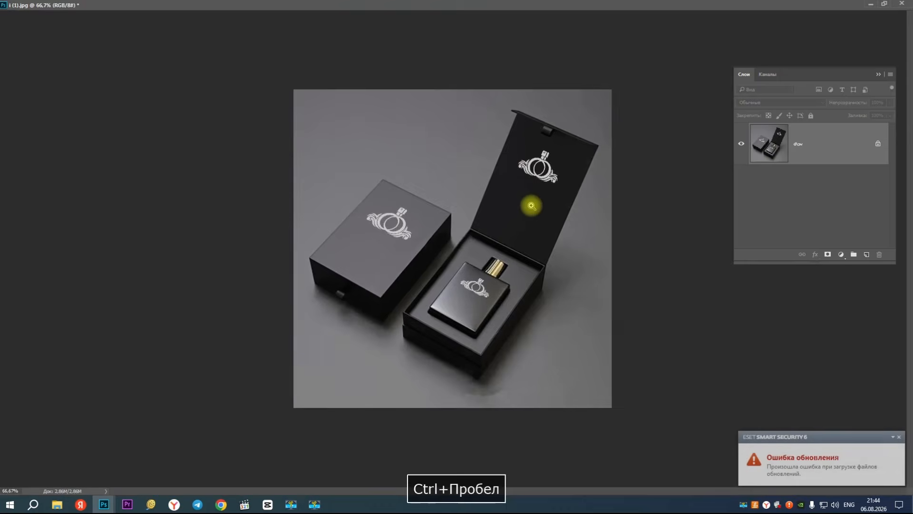
pyautogui.keyDown('ctrl'); pyautogui.click(530, 204); pyautogui.keyUp('ctrl')
pyautogui.keyDown('ctrl'); pyautogui.click(530, 204); pyautogui.keyUp('ctrl')
pyautogui.keyDown('ctrl'); pyautogui.keyDown('alt'); pyautogui.click(374, 163); pyautogui.keyUp('alt'); pyautogui.keyUp('ctrl')
pyautogui.keyDown('ctrl'); pyautogui.keyDown('alt'); pyautogui.click(374, 161); pyautogui.keyUp('alt'); pyautogui.keyUp('ctrl')
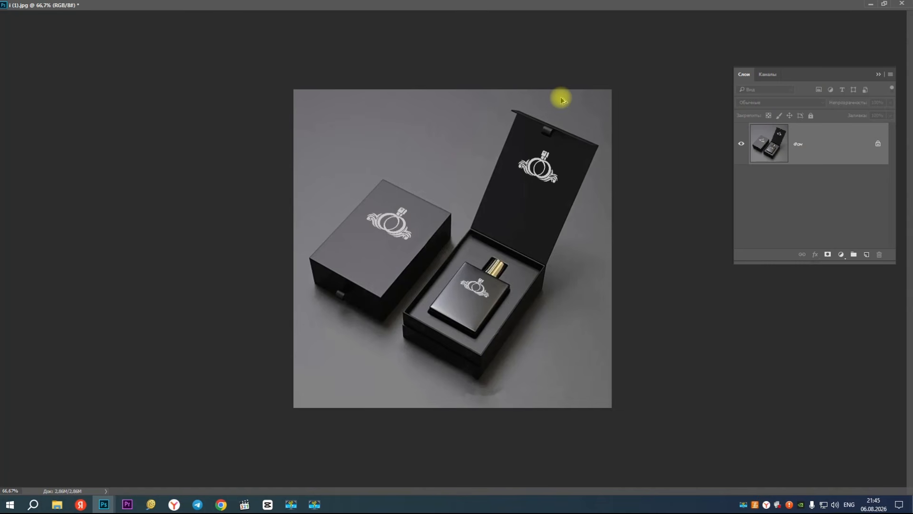
pyautogui.hotkey('ctrl', 'alt', 's')
pyautogui.write('02')
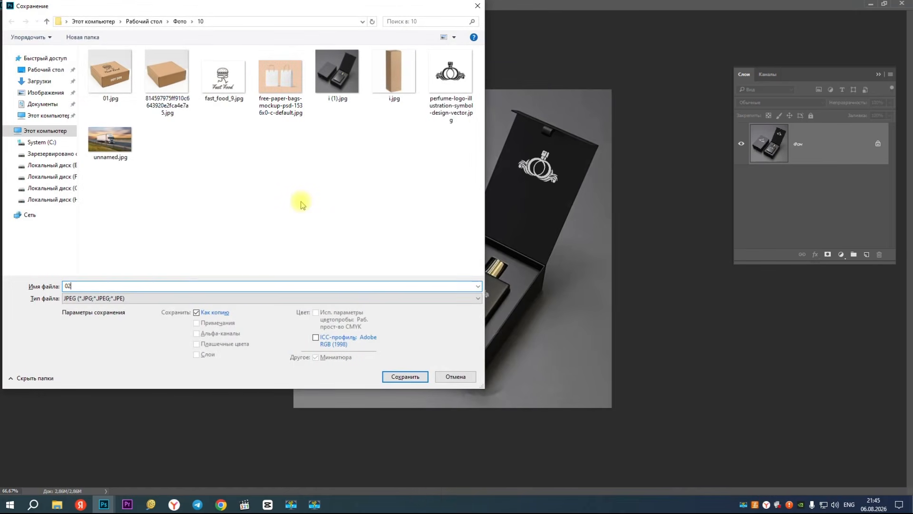
pyautogui.press('Return')
pyautogui.press('Return')
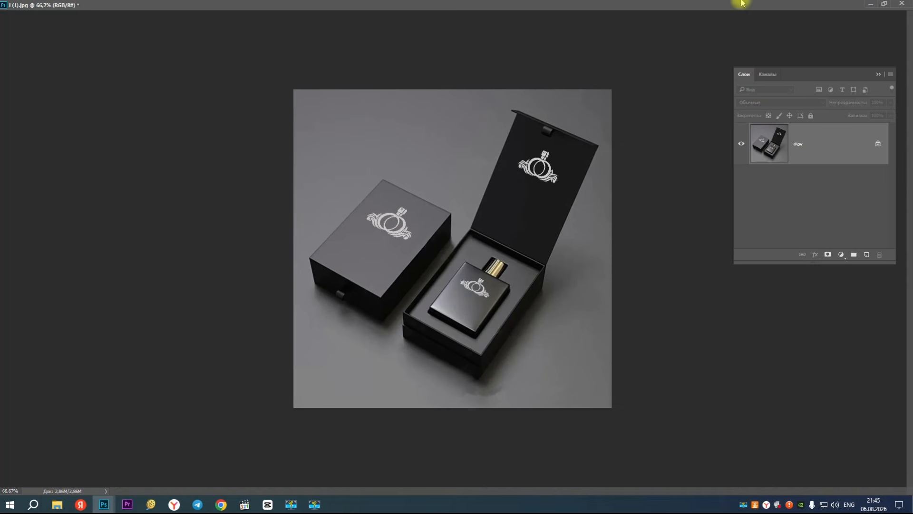
# Restore the perfume box window and close both the box image and the logo document without saving changes
pyautogui.click(886, 4)
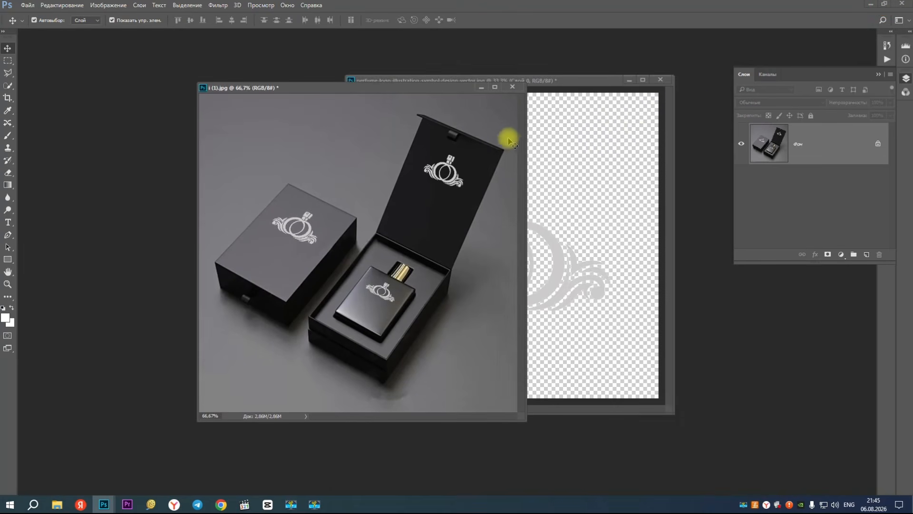
pyautogui.click(513, 87)
pyautogui.click(458, 191)
pyautogui.click(658, 79)
pyautogui.click(534, 190)
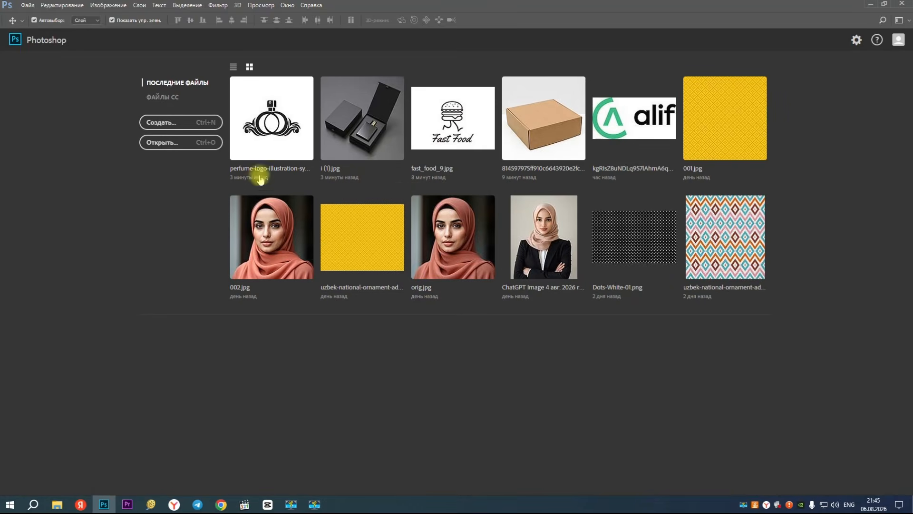
# Open the truck photo unnamed.jpg, leaving its missing colour profile unmanaged, and reposition its window in the workspace
pyautogui.click(184, 142)
pyautogui.click(337, 180)
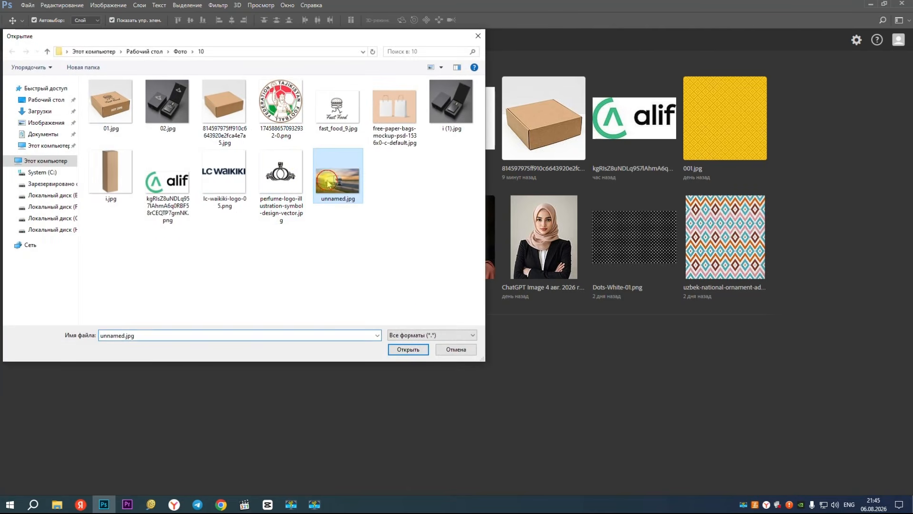
pyautogui.click(408, 349)
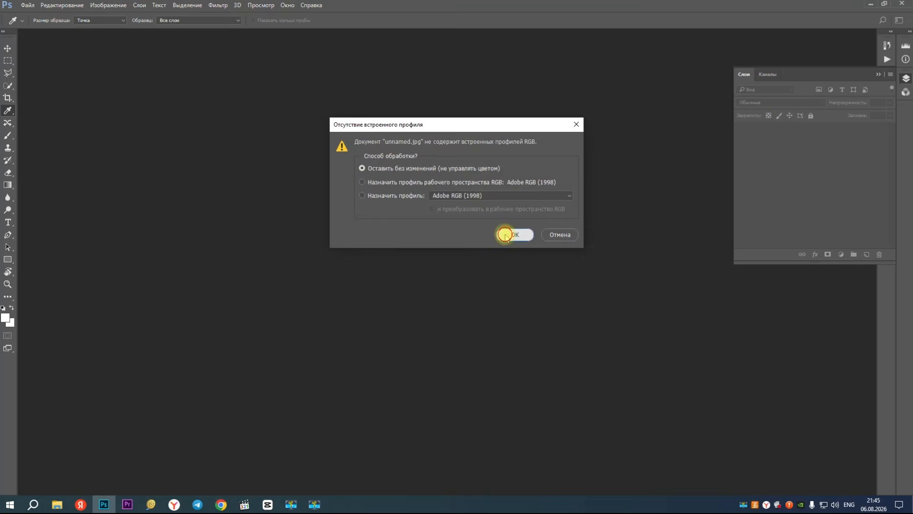
pyautogui.click(506, 235)
pyautogui.press('v')
pyautogui.moveTo(376, 38); pyautogui.dragTo(292, 75)
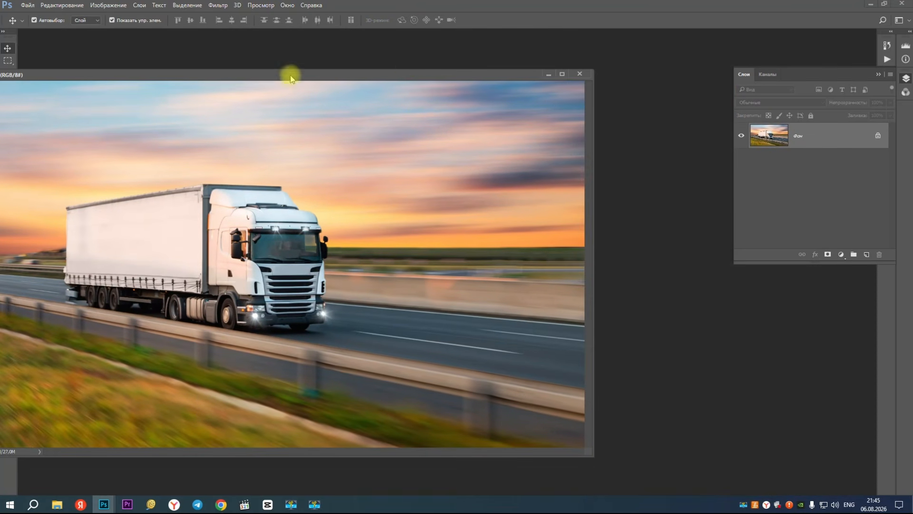
pyautogui.moveTo(403, 74); pyautogui.dragTo(393, 113)
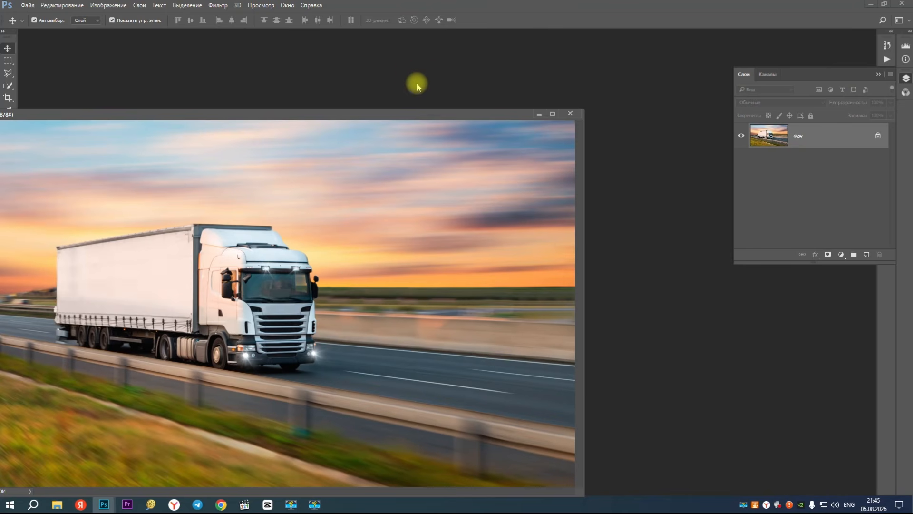
pyautogui.moveTo(238, 114); pyautogui.dragTo(394, 74)
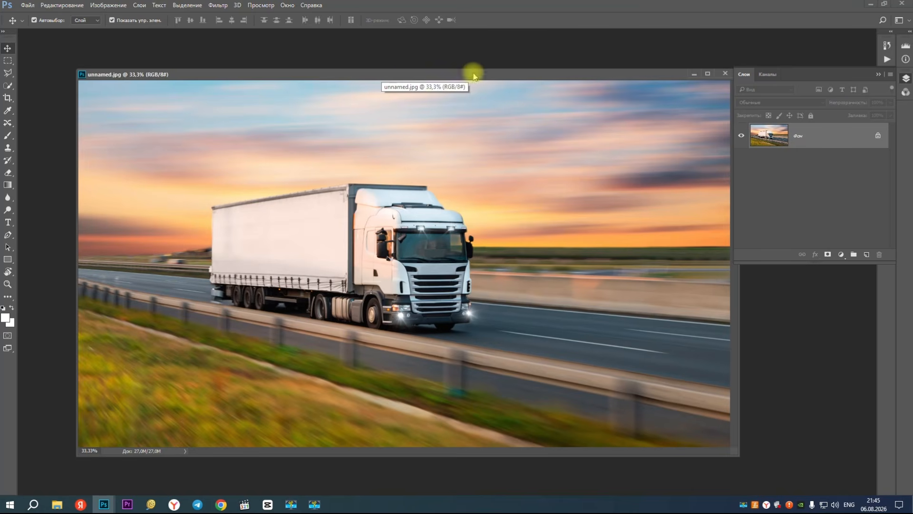
pyautogui.moveTo(506, 72); pyautogui.dragTo(327, 209)
# Create a white RGB document 130 cm wide and 27 cm high at 150 pixels/inch for the trailer banner
pyautogui.press('ctrl')
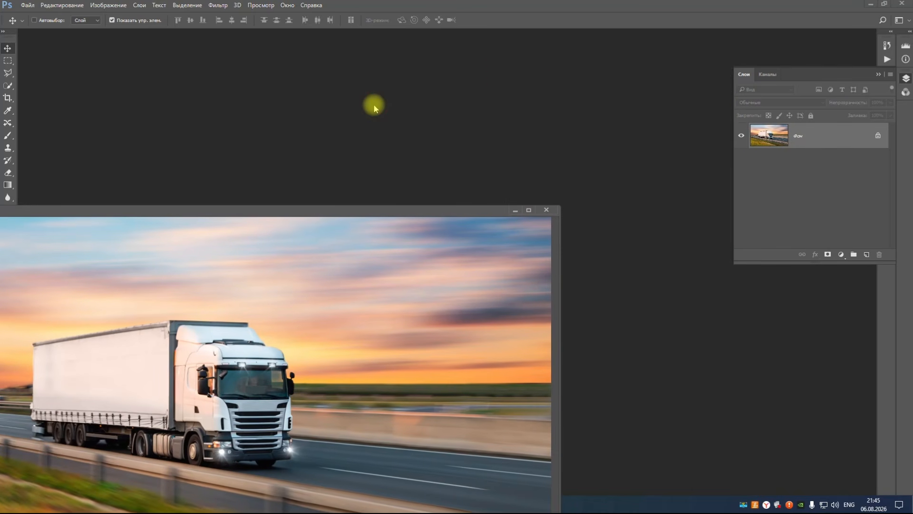
pyautogui.hotkey('ctrl', 'n')
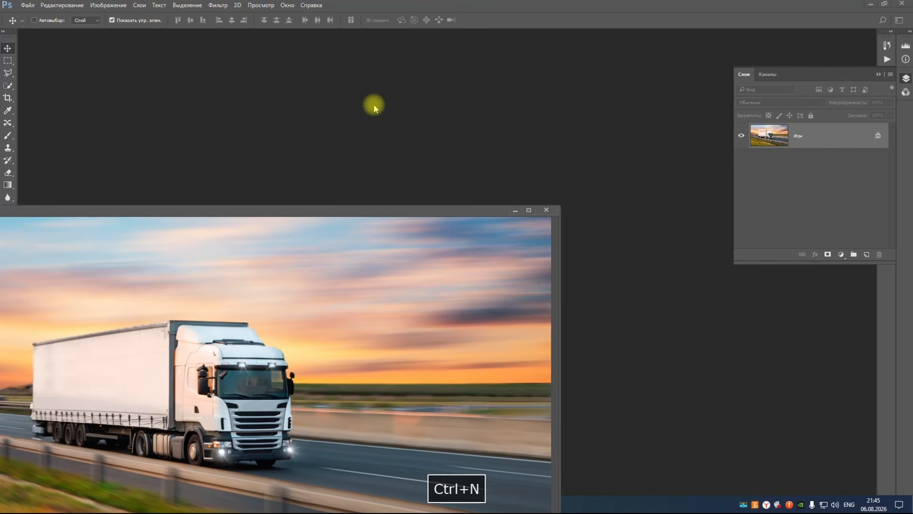
pyautogui.click(602, 195)
pyautogui.click(600, 227)
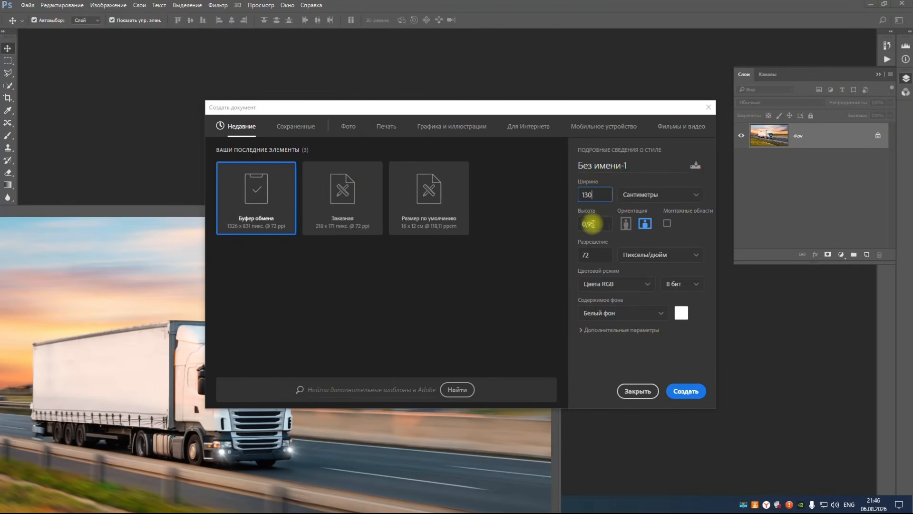
pyautogui.click(590, 223)
pyautogui.click(597, 255)
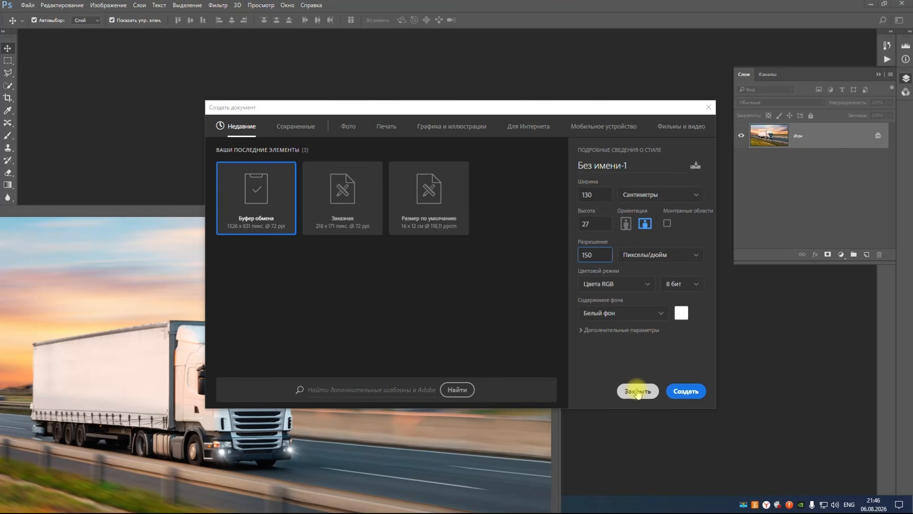
pyautogui.click(668, 391)
pyautogui.moveTo(376, 211); pyautogui.dragTo(291, 102)
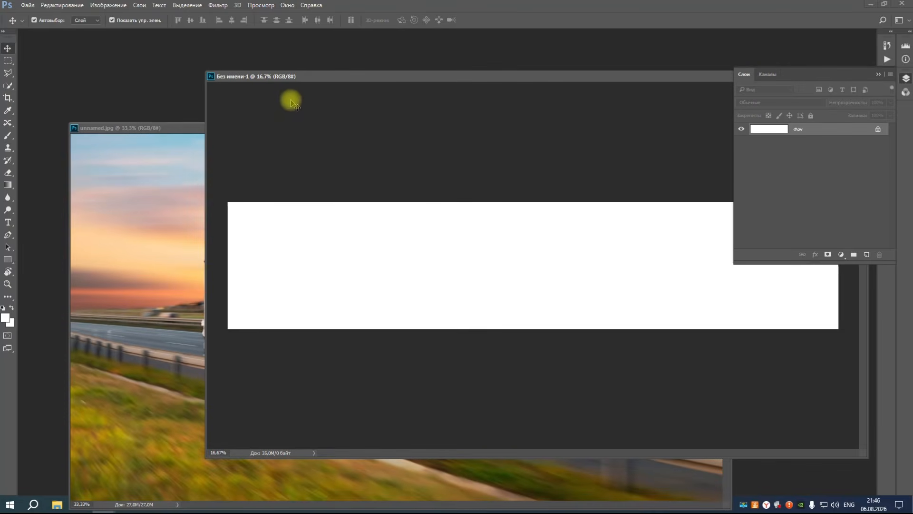
pyautogui.click(164, 128)
pyautogui.moveTo(464, 76); pyautogui.dragTo(384, 88)
pyautogui.keyDown('ctrl'); pyautogui.keyDown('alt'); pyautogui.click(440, 214); pyautogui.keyUp('alt'); pyautogui.keyUp('ctrl')
pyautogui.hotkey('ctrl', 'o')
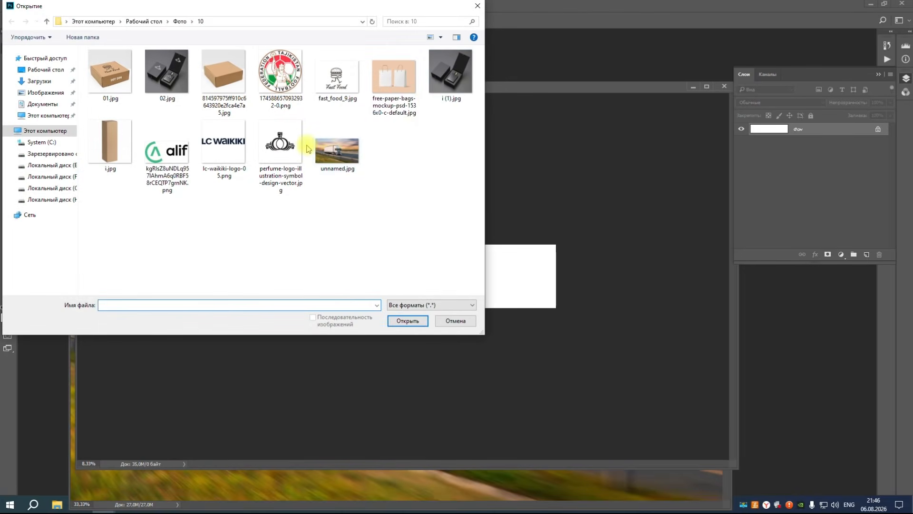
pyautogui.click(276, 80)
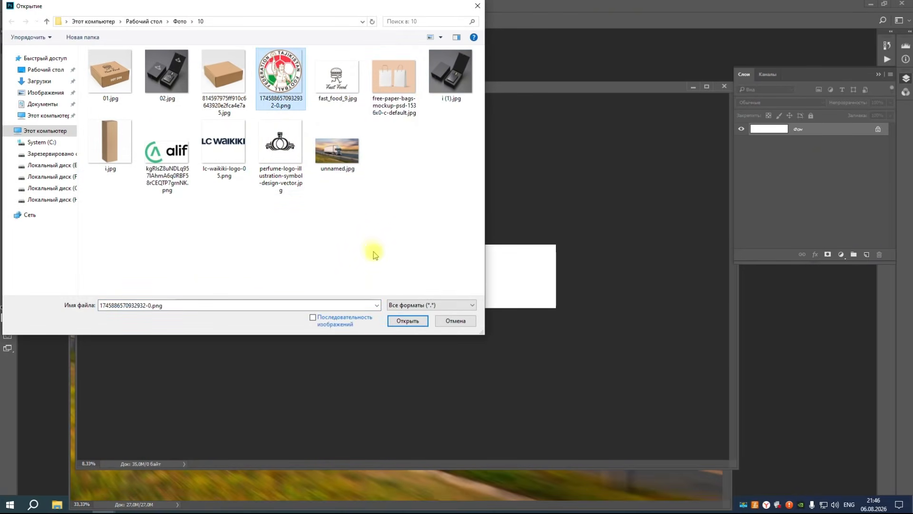
pyautogui.click(407, 321)
pyautogui.click(514, 233)
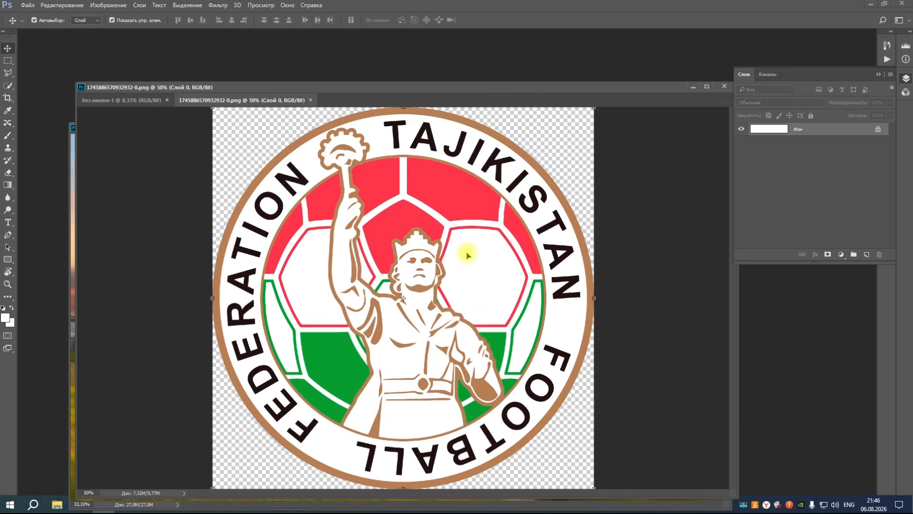
pyautogui.moveTo(252, 98); pyautogui.dragTo(577, 76)
pyautogui.moveTo(611, 219); pyautogui.dragTo(319, 261)
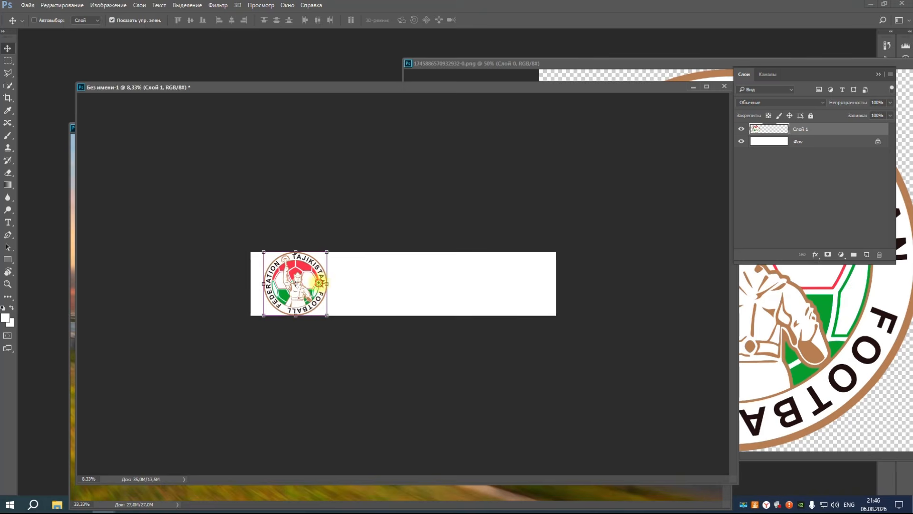
# Scale the football logo down and place it near the left end of the banner, vertically centred
pyautogui.keyDown('ctrl'); pyautogui.click(283, 243); pyautogui.keyUp('ctrl')
pyautogui.moveTo(251, 220); pyautogui.dragTo(222, 249)
pyautogui.moveTo(207, 284); pyautogui.dragTo(205, 270)
pyautogui.press('Return')
pyautogui.click(497, 208)
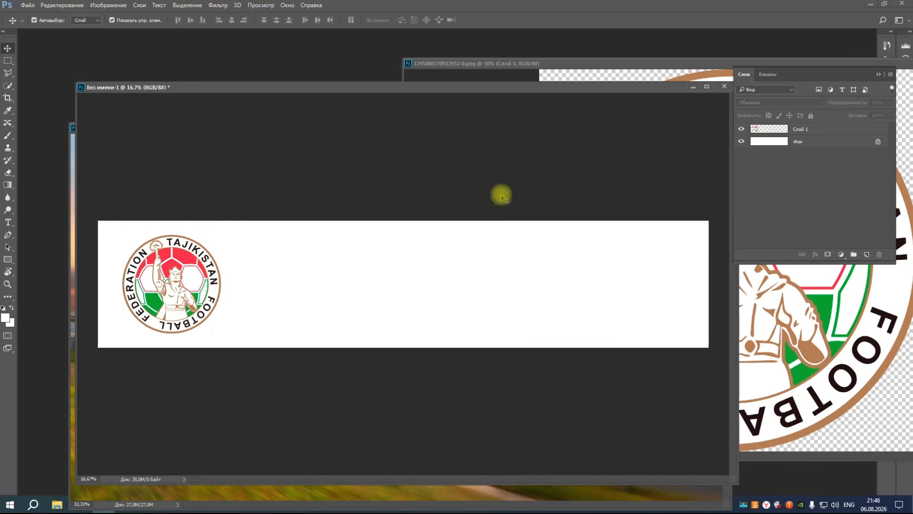
# Select the banner's whole canvas and close the separate football logo document
pyautogui.hotkey('ctrl', 'a')
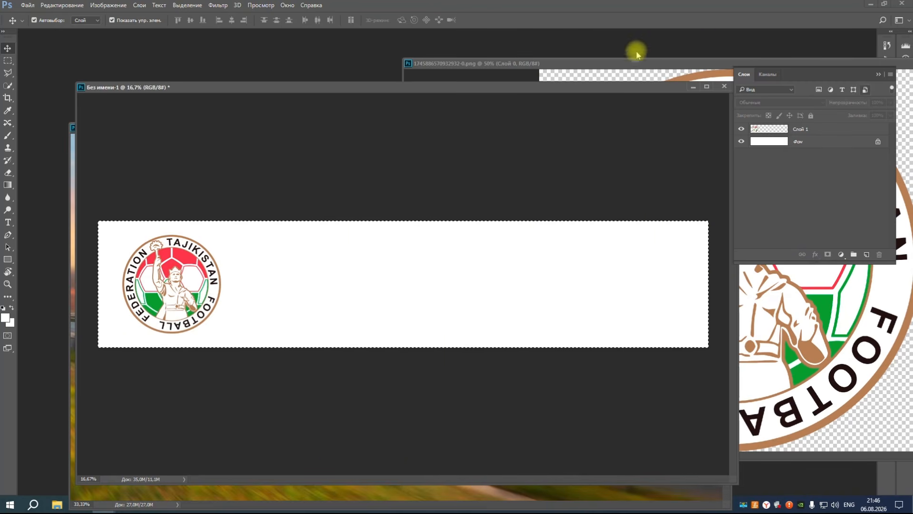
pyautogui.click(594, 62)
pyautogui.moveTo(700, 64); pyautogui.dragTo(335, 113)
pyautogui.click(656, 114)
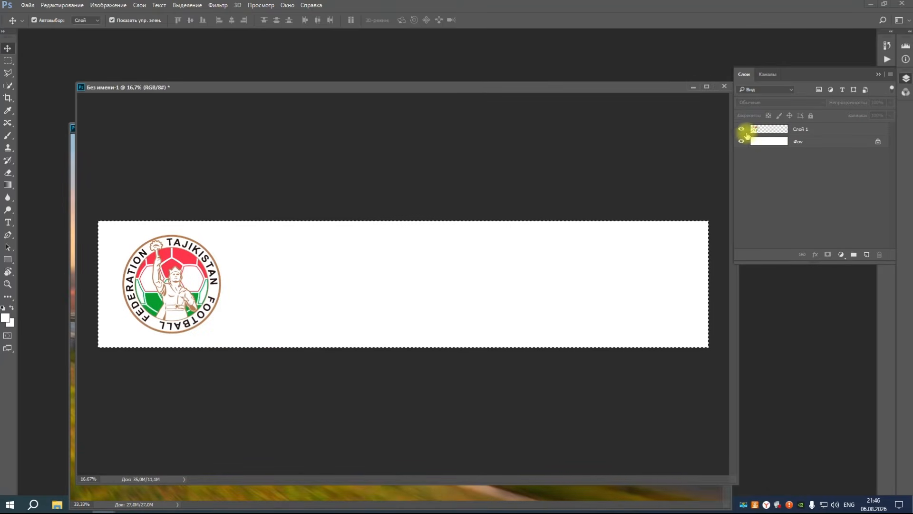
# Duplicate the background layer and squeeze the copy vertically into a narrow horizontal stripe across the banner's middle
pyautogui.moveTo(780, 141); pyautogui.dragTo(867, 254)
pyautogui.moveTo(405, 220); pyautogui.dragTo(405, 264)
pyautogui.moveTo(402, 347); pyautogui.dragTo(404, 305)
pyautogui.press('Return')
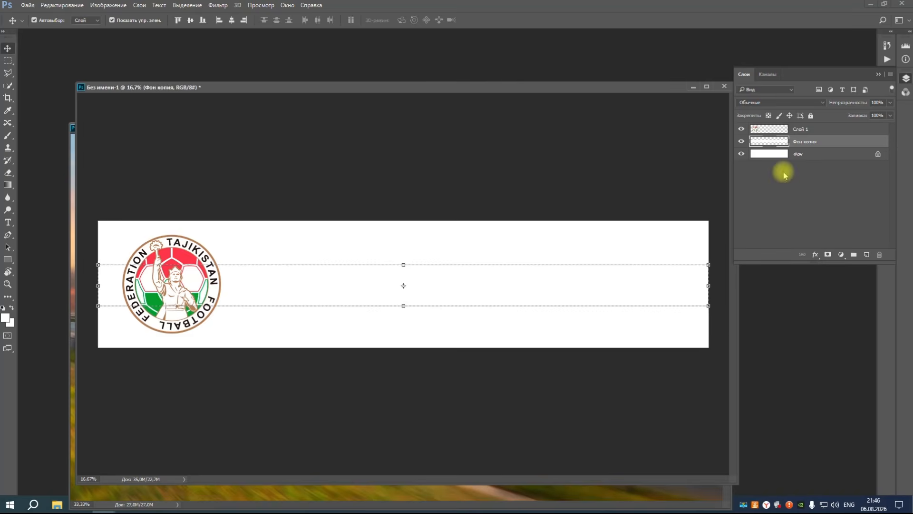
# Apply a Color Overlay in dark green #364522 to the stripe layer, in Normal mode at 100% opacity
pyautogui.click(815, 255)
pyautogui.click(843, 335)
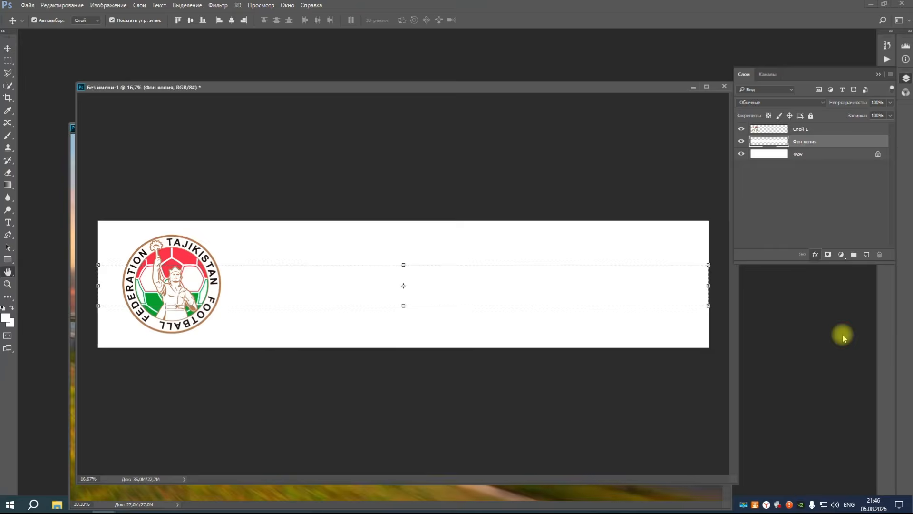
pyautogui.moveTo(363, 138); pyautogui.dragTo(702, 279)
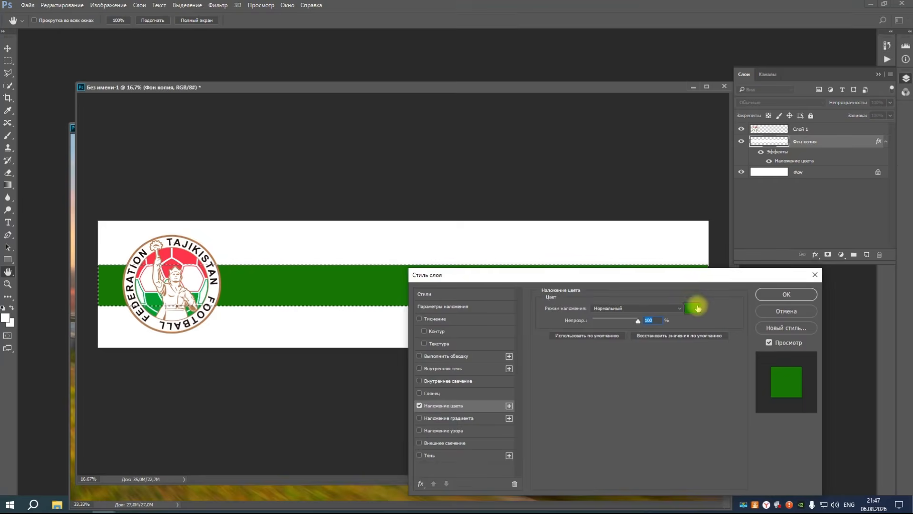
pyautogui.click(693, 308)
pyautogui.moveTo(127, 316); pyautogui.dragTo(109, 348)
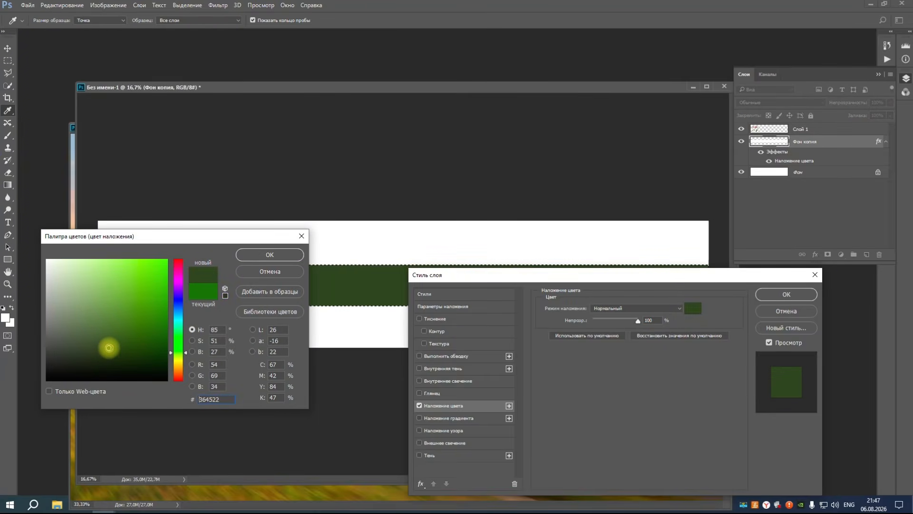
pyautogui.click(268, 256)
pyautogui.click(785, 294)
# Clear the selection around the green stripe
pyautogui.click(316, 210)
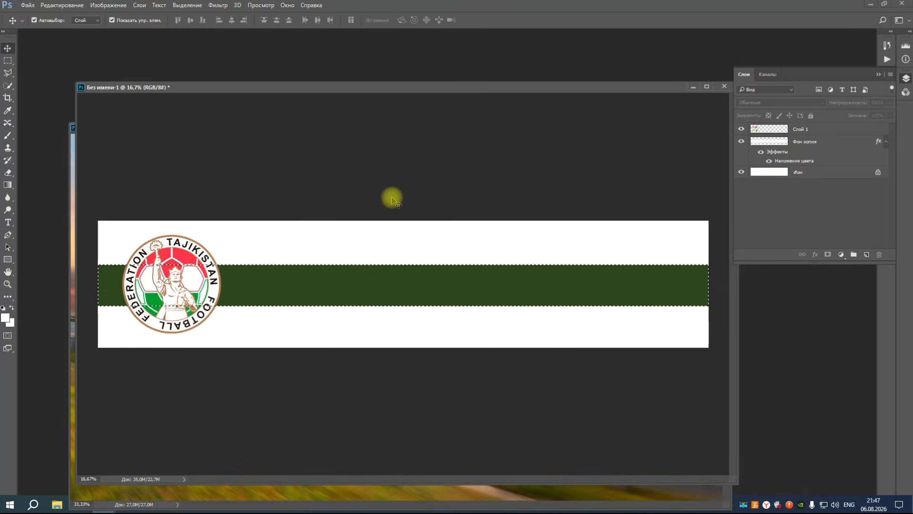
pyautogui.click(234, 276)
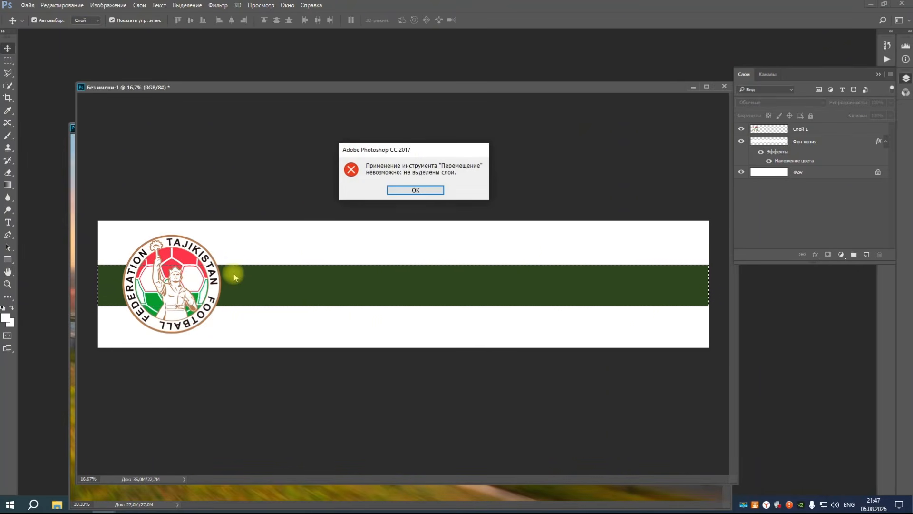
pyautogui.press('Escape')
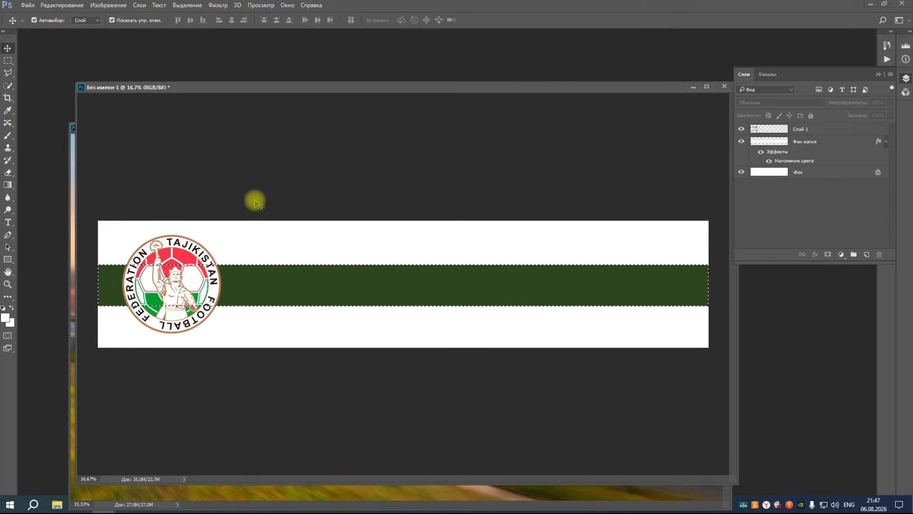
pyautogui.press('ctrl')
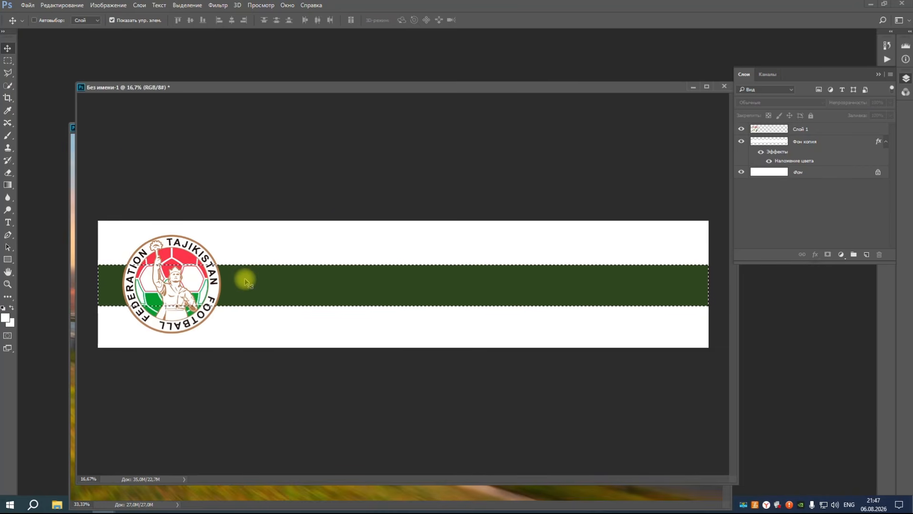
pyautogui.hotkey('ctrl', 'd')
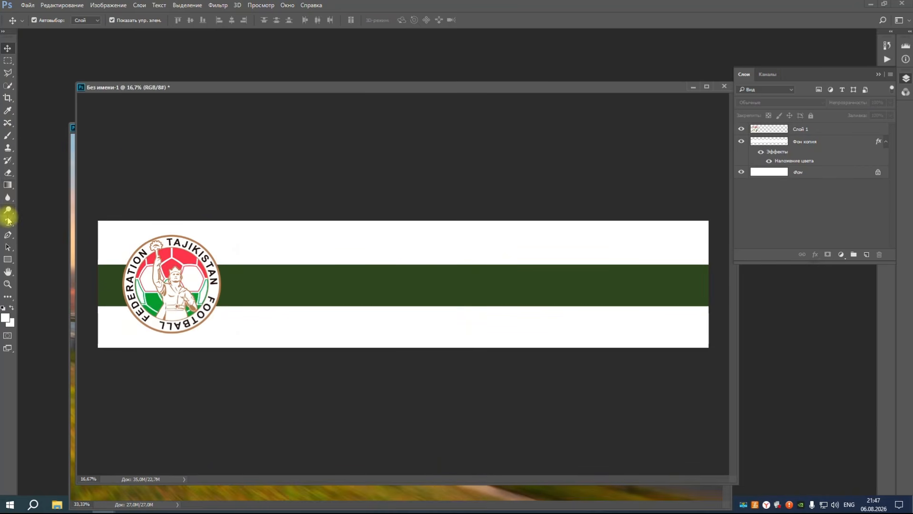
# Add the white text "ФЕДЕРАТСИЯИ ФУТБОЛИ ТОЧИКИСТОН" on the green stripe, using the Tajik keyboard layout
pyautogui.click(9, 221)
pyautogui.click(315, 284)
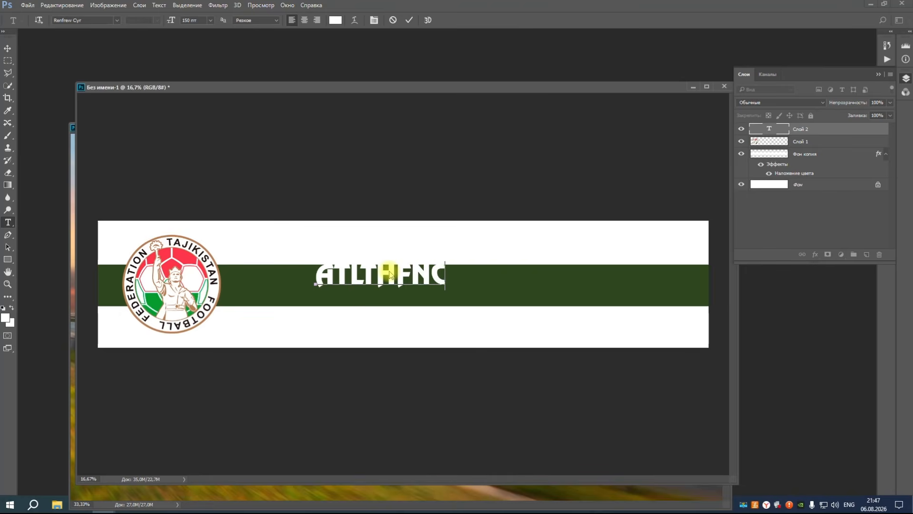
pyautogui.write('ATLTHFNCBZB')
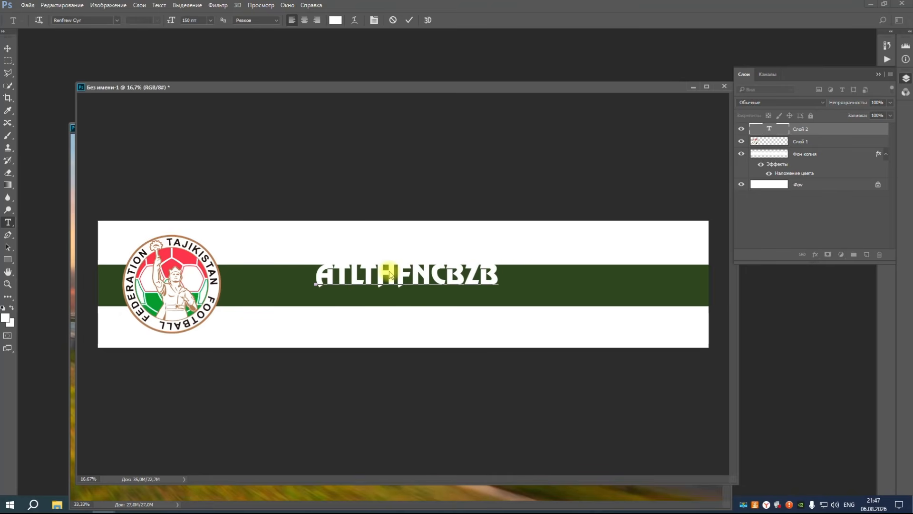
pyautogui.hotkey('ctrl', 'a')
pyautogui.hotkey('alt', 'shift')
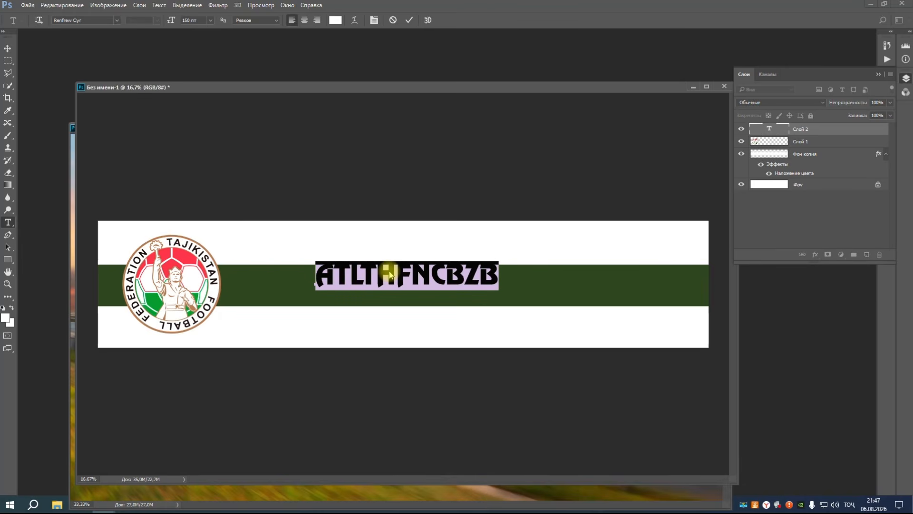
pyautogui.write('ФЕЛ')
pyautogui.press('BackSpace')
pyautogui.write('Л')
pyautogui.press('BackSpace')
pyautogui.write('ДЕРАТСИ')
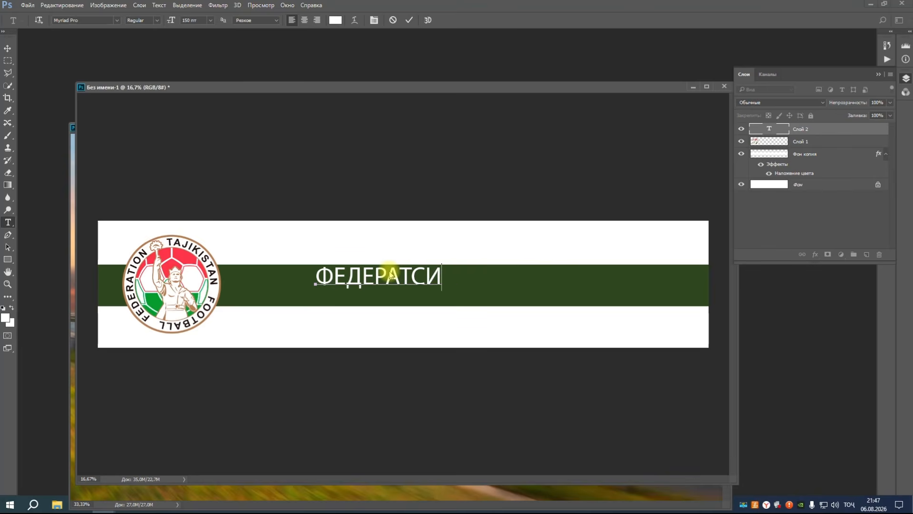
pyautogui.write('ЯИ ')
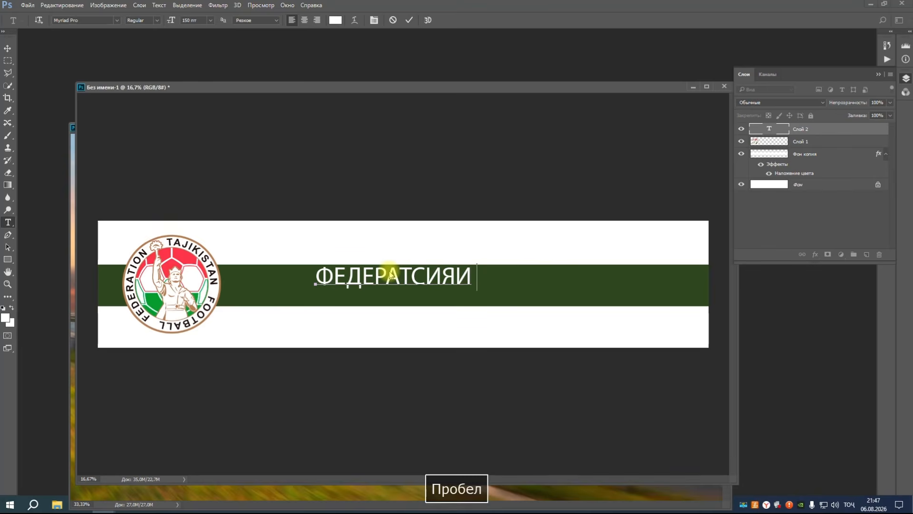
pyautogui.write('ФУ')
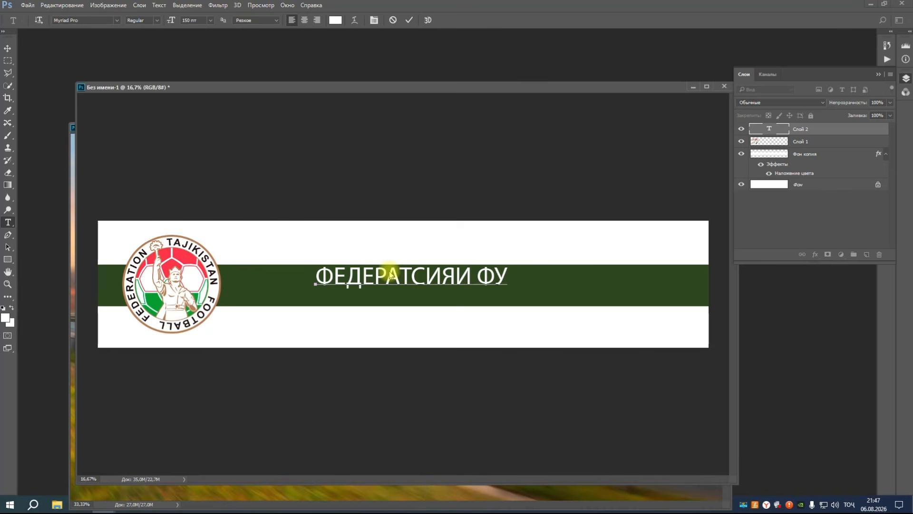
pyautogui.write('ТБОЛИ ТОЧИКИСТ')
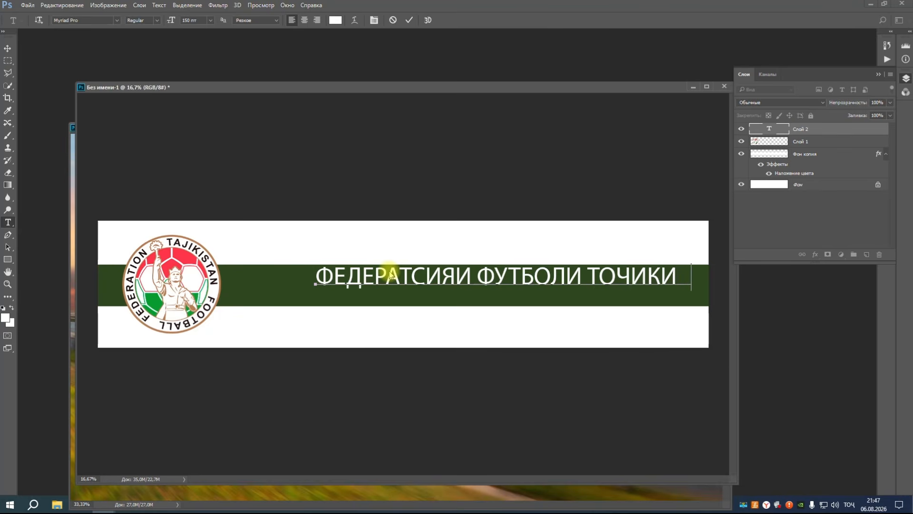
# Move the federation text next to the logo, vertically centred in the green stripe, and shift the banner window up
pyautogui.click(8, 47)
pyautogui.moveTo(418, 284); pyautogui.dragTo(349, 293)
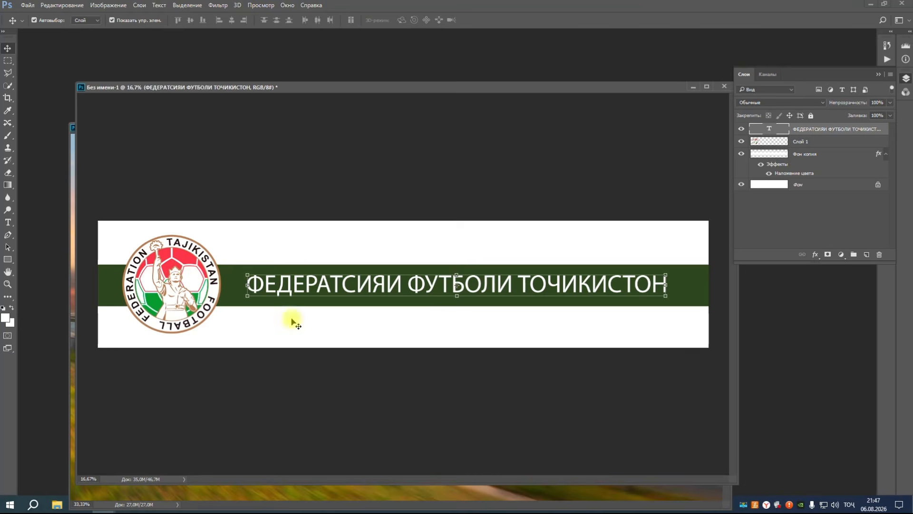
pyautogui.moveTo(351, 87); pyautogui.dragTo(343, 65)
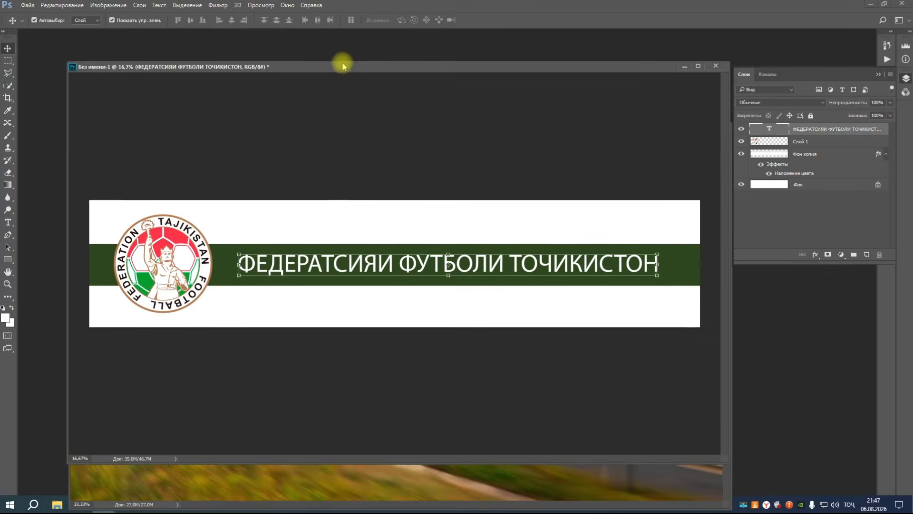
# Shift the truck photo window up and bring the banner document back in front of it
pyautogui.click(363, 473)
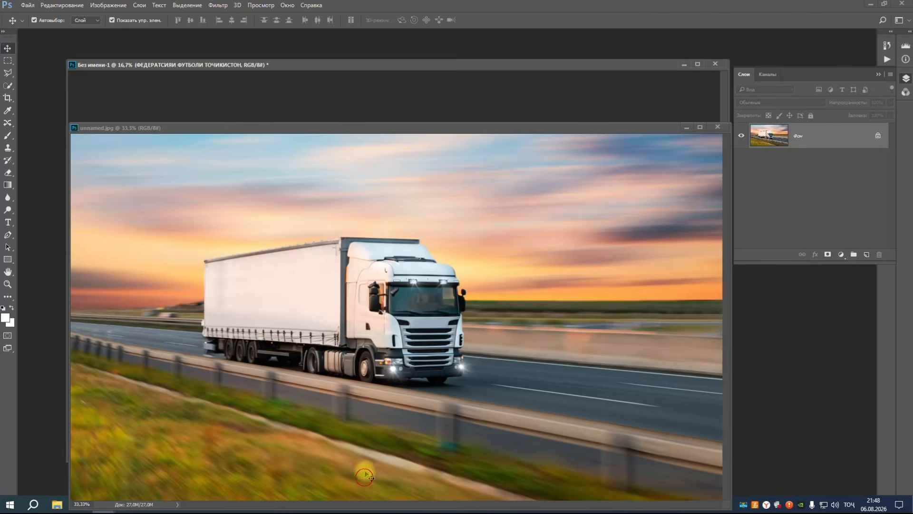
pyautogui.moveTo(501, 119); pyautogui.dragTo(492, 79)
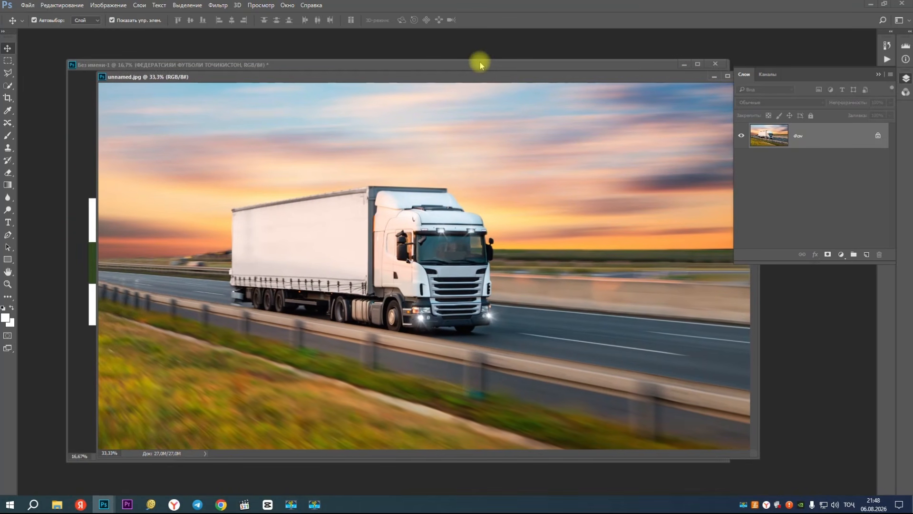
pyautogui.click(479, 63)
# Switch to Yandex Browser and run an image search for "ФОН АБСТРАКТ" in a new tab
pyautogui.click(178, 502)
pyautogui.click(328, 7)
pyautogui.click(134, 26)
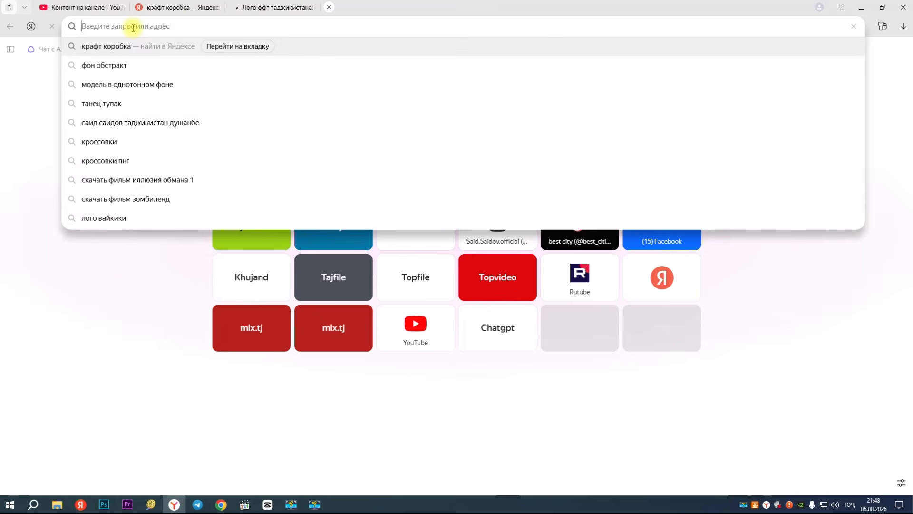
pyautogui.write('Ф')
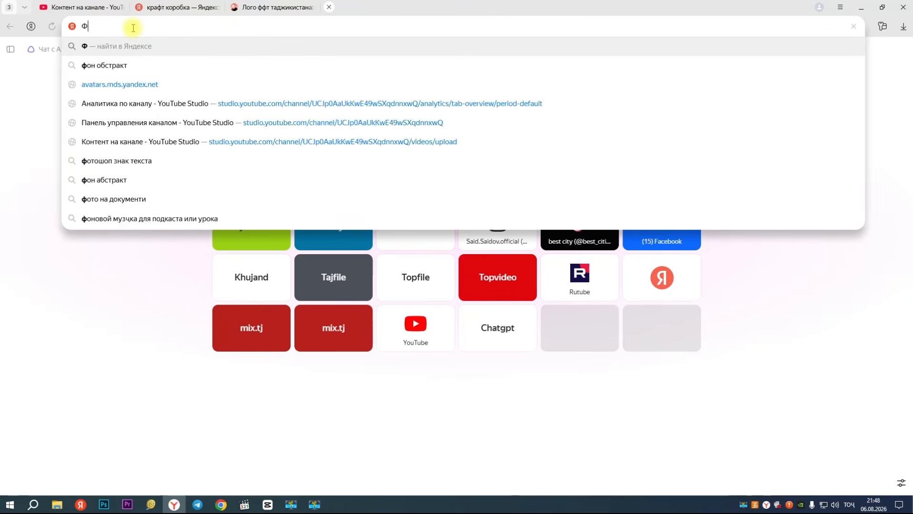
pyautogui.write('ОН АБ')
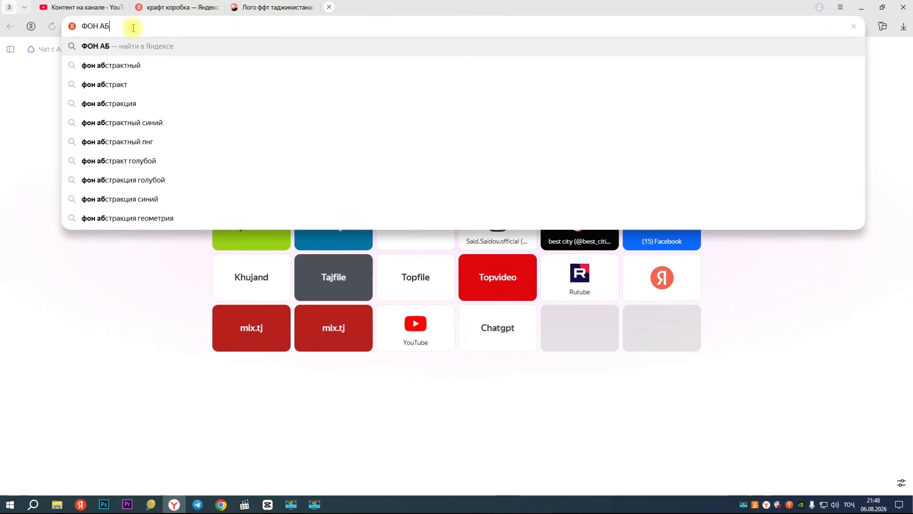
pyautogui.write('БСТ')
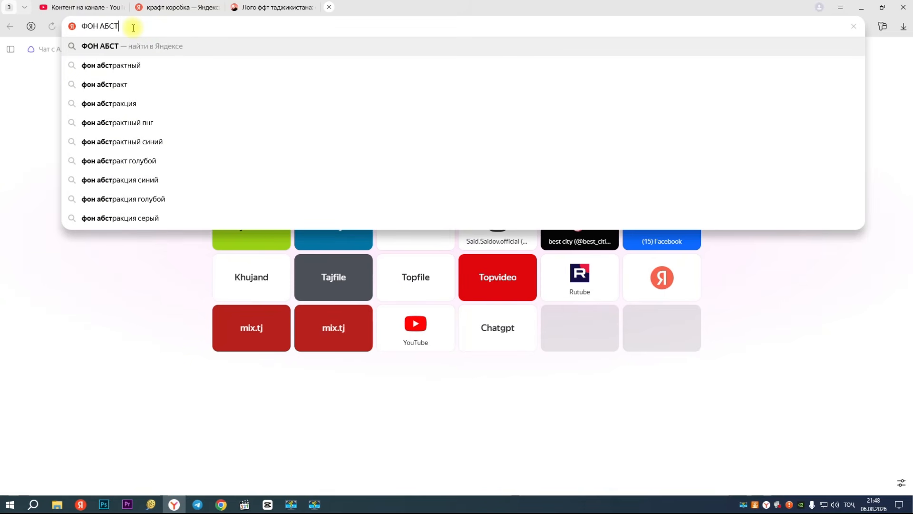
pyautogui.write('РАКТ')
pyautogui.press('Return')
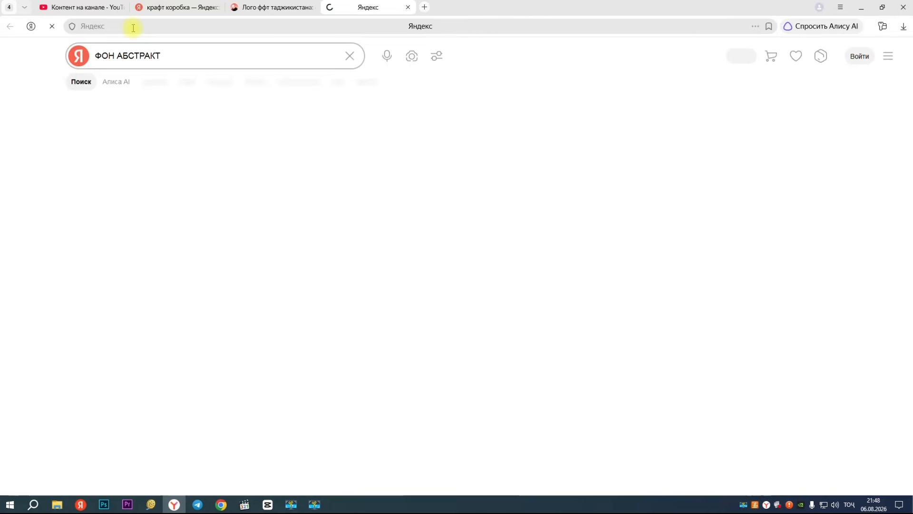
pyautogui.click(157, 93)
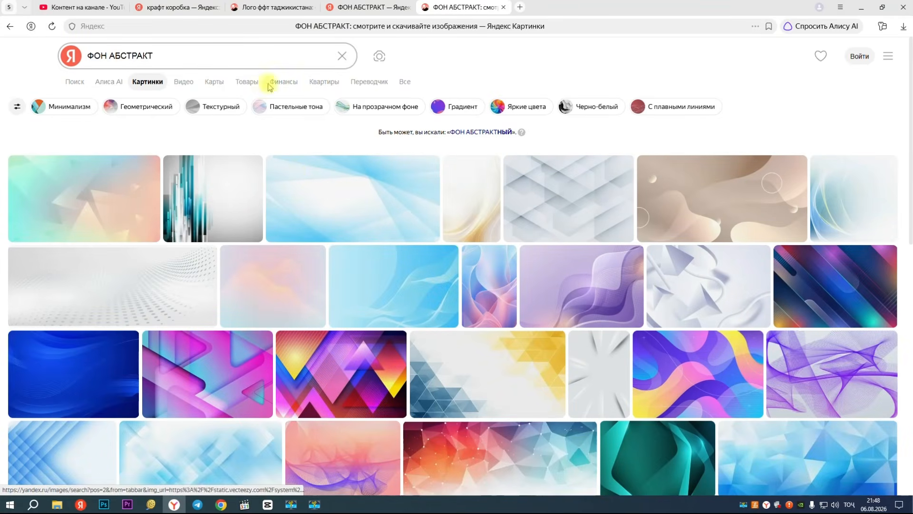
# Refine the image search to "ФОН АБСТРАКТ ФУТБОЛ"
pyautogui.click(215, 56)
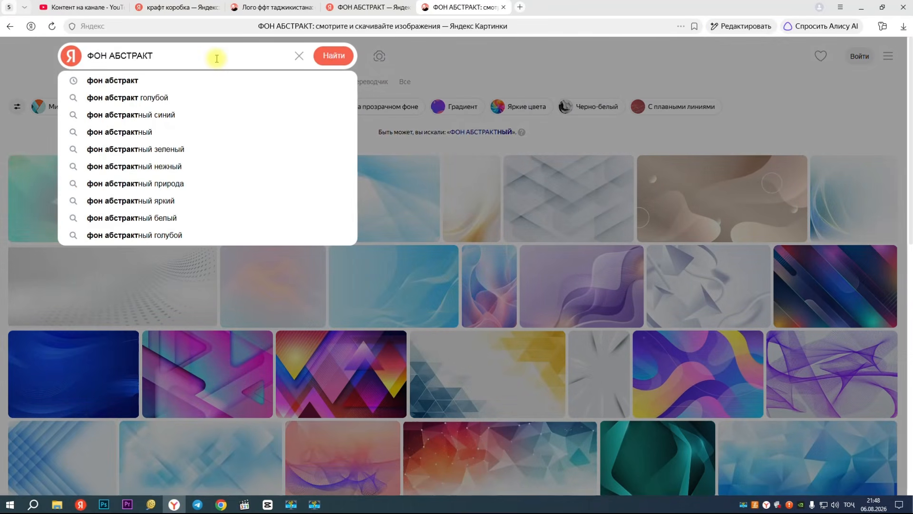
pyautogui.write('ФКУТБОЛ')
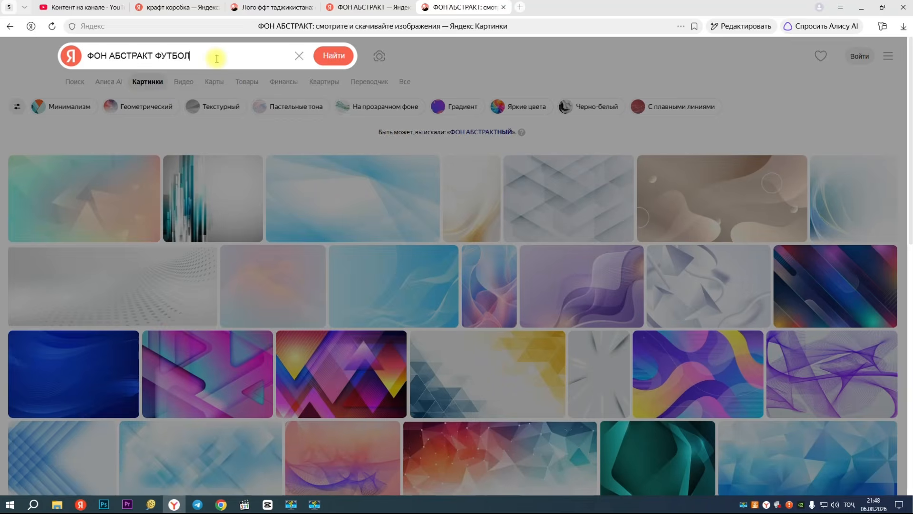
pyautogui.press('Return')
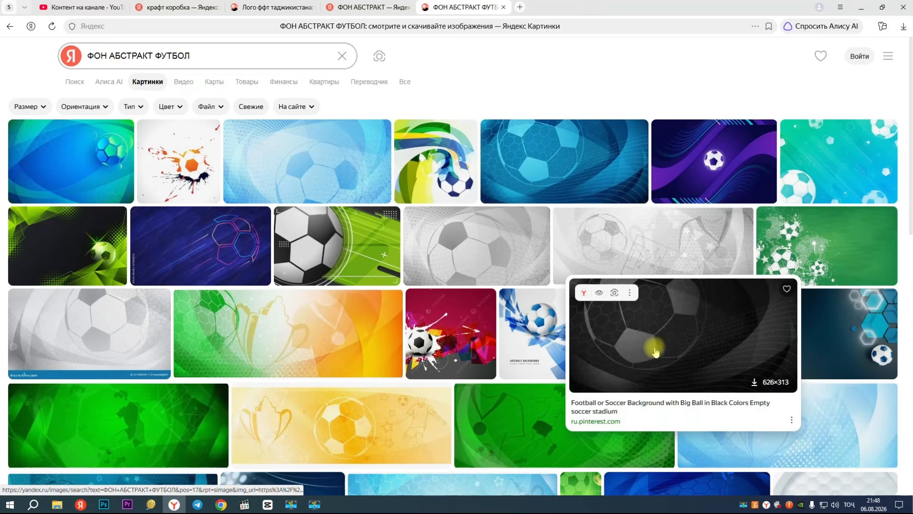
# Choose the blue background with the big soccer ball and open its 2000×1000 version in a separate tab
pyautogui.moveTo(844, 321)
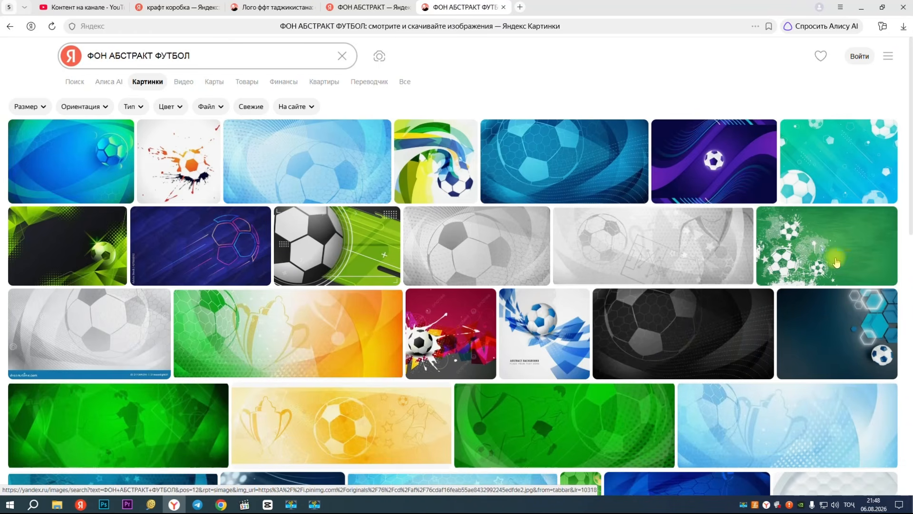
pyautogui.click(576, 207)
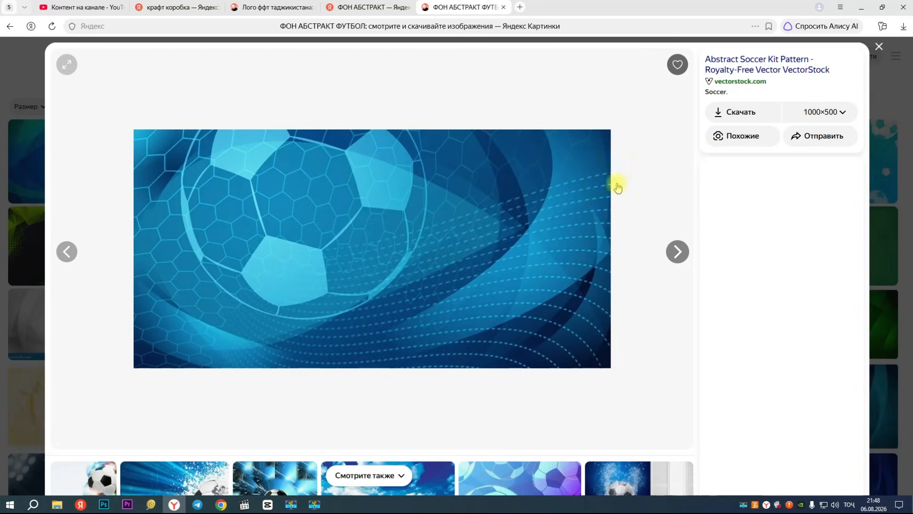
pyautogui.click(820, 113)
pyautogui.rightClick(818, 141)
pyautogui.click(814, 147)
pyautogui.click(561, 7)
# Save the blue football background as a JPEG in the desktop folder Фото > 10, keeping the suggested file name
pyautogui.rightClick(469, 174)
pyautogui.click(503, 181)
pyautogui.scroll(1, 20, 88)
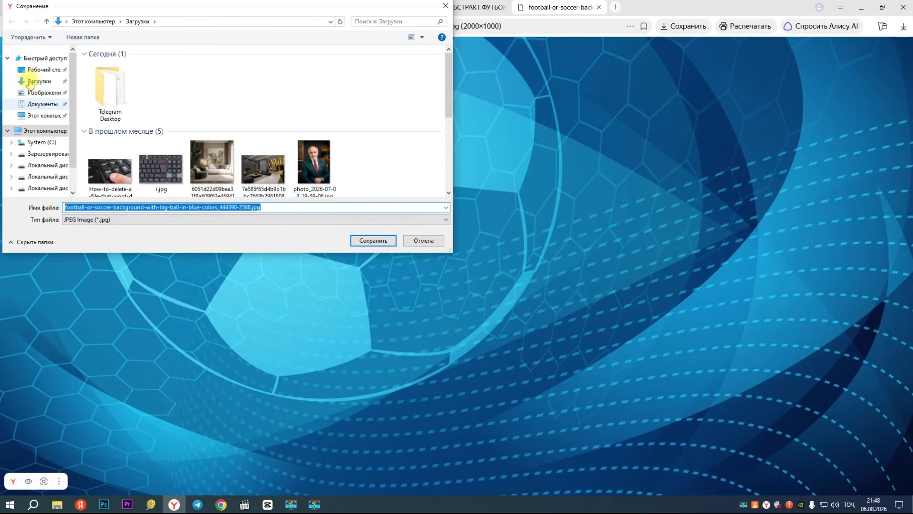
pyautogui.click(43, 69)
pyautogui.doubleClick(423, 79)
pyautogui.doubleClick(159, 73)
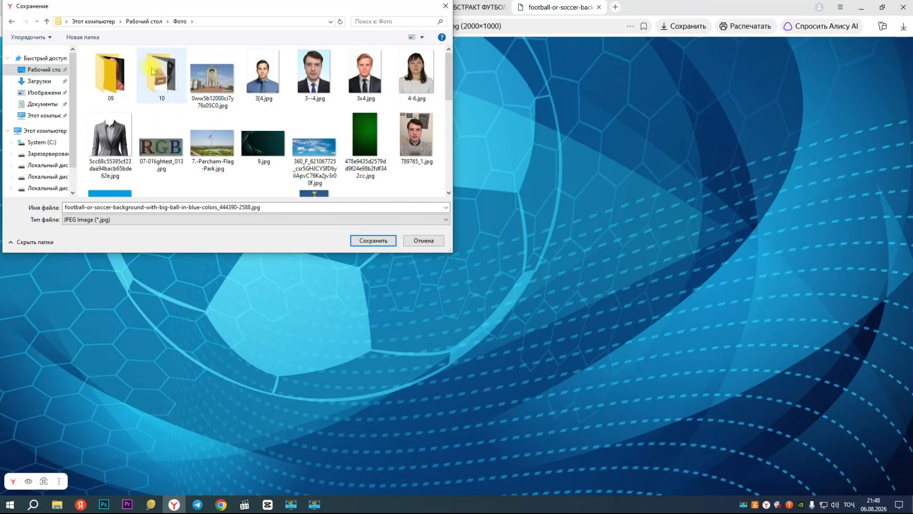
pyautogui.click(374, 241)
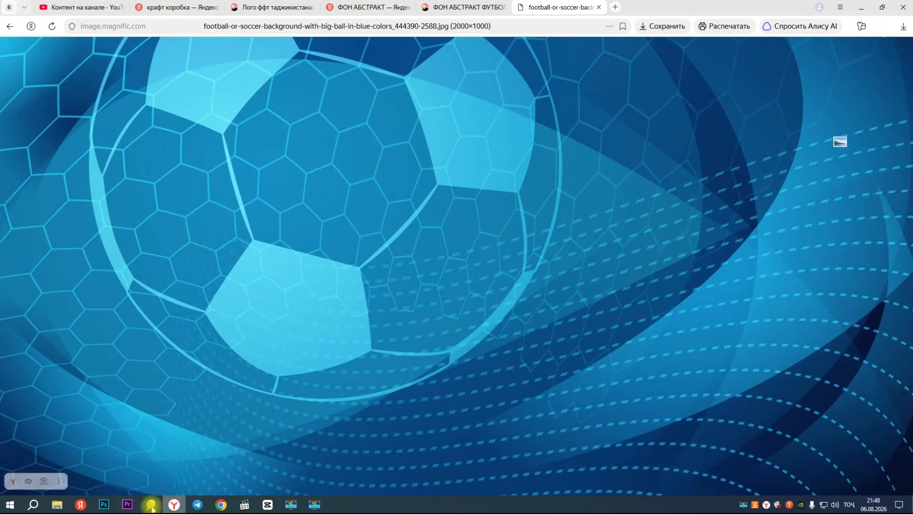
# Switch to Photoshop and open football-or-soccer-background-with-big-ball-in-blue-colors_444390-2588.jpg, accepting the profile mismatch dialog
pyautogui.click(104, 505)
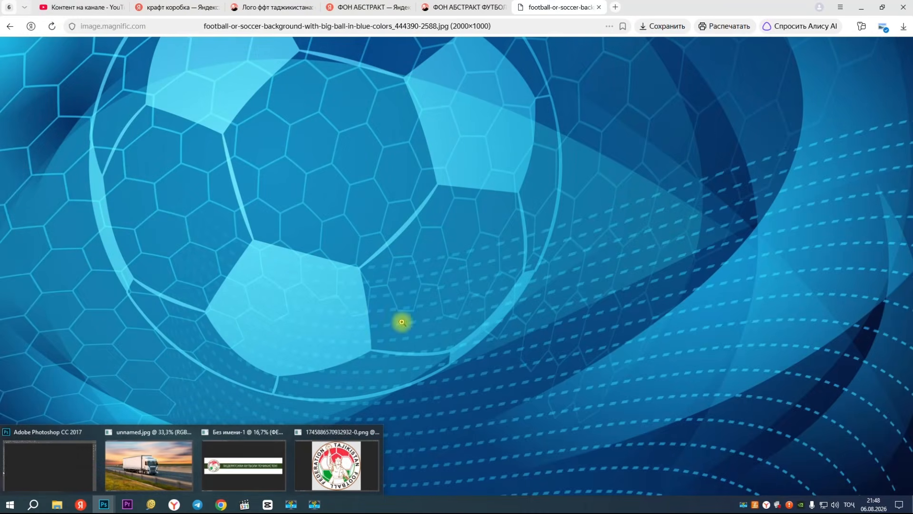
pyautogui.click(71, 447)
pyautogui.doubleClick(471, 52)
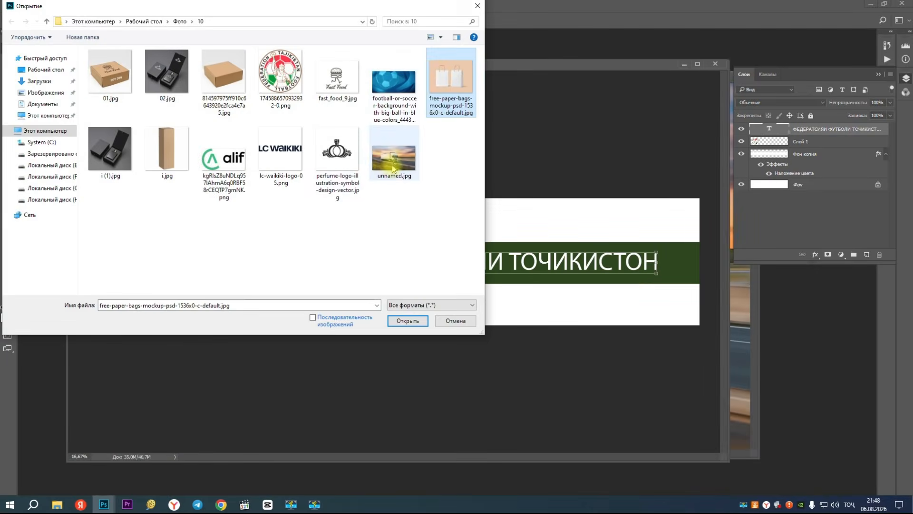
pyautogui.click(412, 93)
pyautogui.click(408, 321)
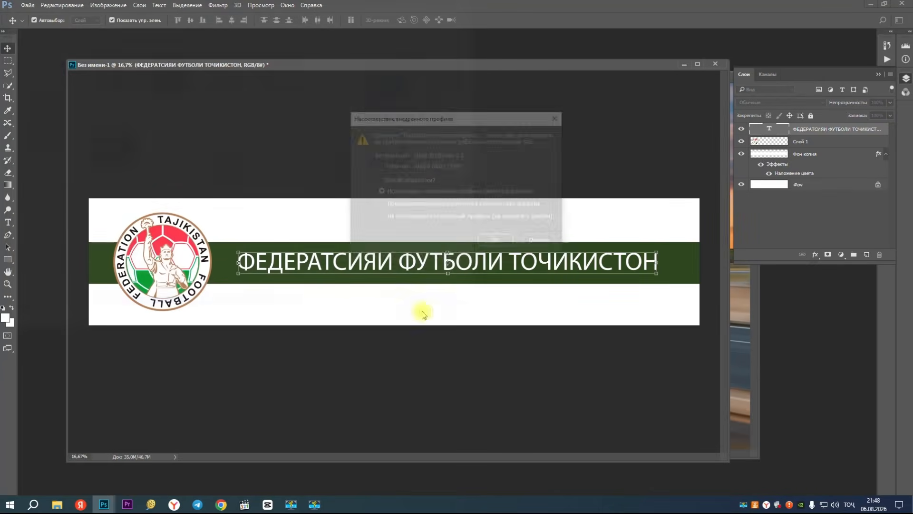
pyautogui.click(486, 241)
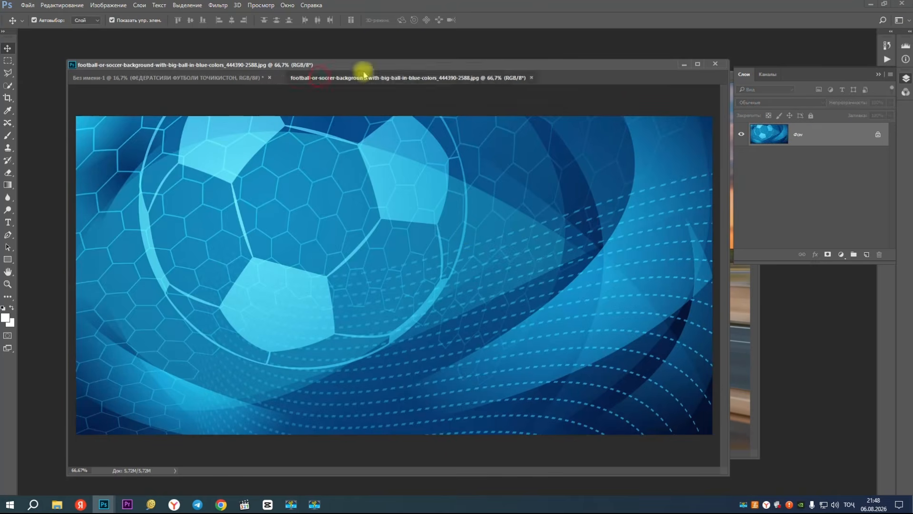
# Detach the football background into its own floating window and copy the image into the banner document
pyautogui.moveTo(326, 75); pyautogui.dragTo(407, 57)
pyautogui.moveTo(418, 145); pyautogui.dragTo(213, 221)
# Stretch the football image across the banner's full width, overlapping its height, and place its layer directly above the white background
pyautogui.moveTo(248, 278); pyautogui.dragTo(699, 328)
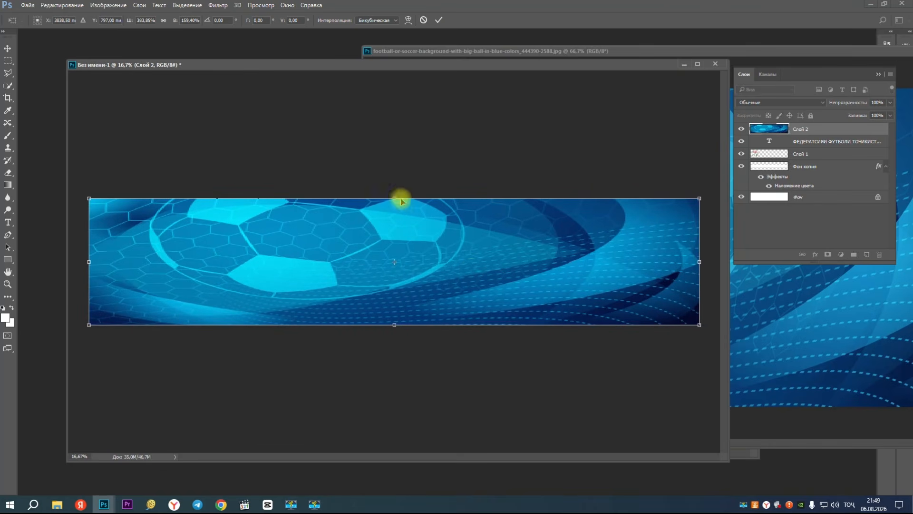
pyautogui.moveTo(398, 197); pyautogui.dragTo(395, 136)
pyautogui.moveTo(451, 256); pyautogui.dragTo(452, 272)
pyautogui.press('Return')
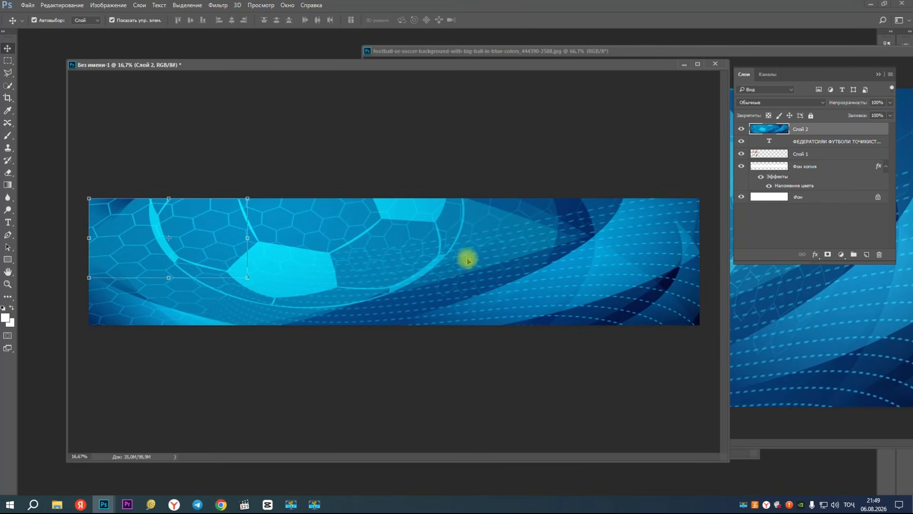
pyautogui.moveTo(769, 137); pyautogui.dragTo(764, 188)
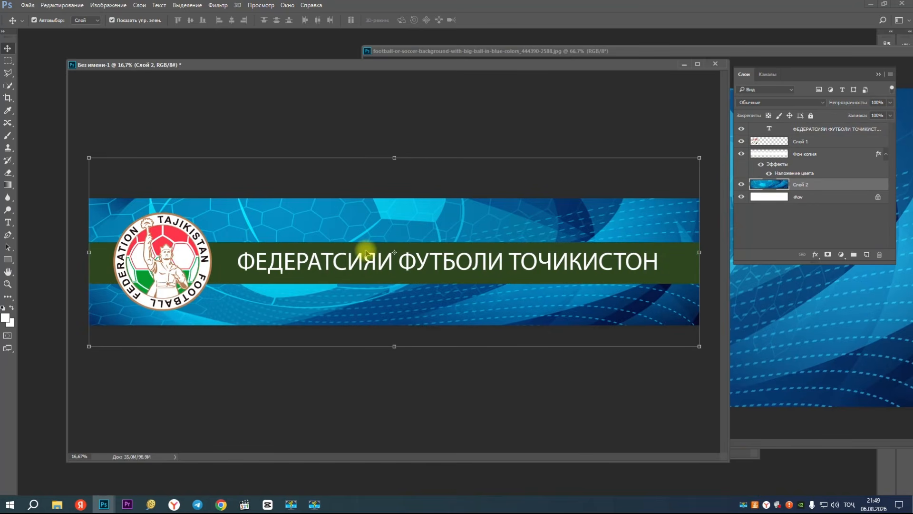
# Duplicate the green stripe layer and stretch the copy slightly taller, evenly above and below
pyautogui.click(379, 246)
pyautogui.hotkey('ctrl', 'space')
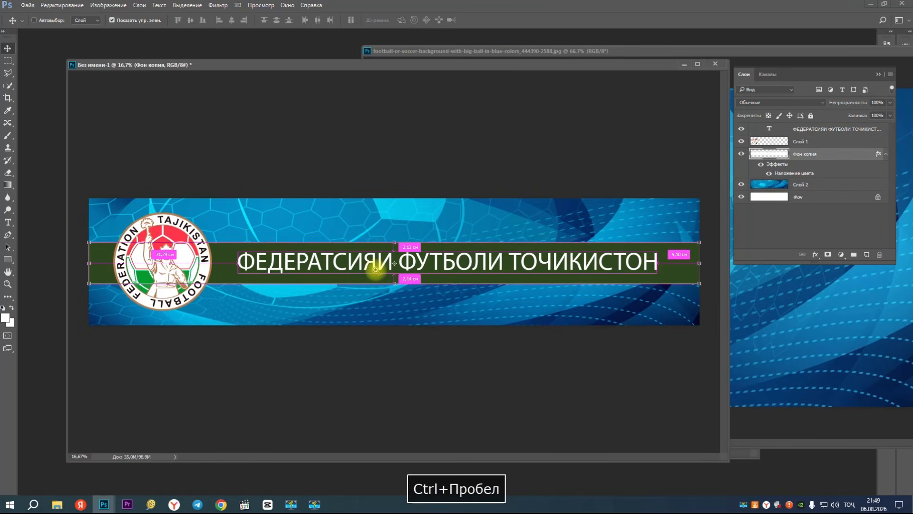
pyautogui.click(373, 265)
pyautogui.moveTo(780, 153); pyautogui.dragTo(867, 254)
pyautogui.hotkey('ctrl', 't')
pyautogui.moveTo(404, 232); pyautogui.dragTo(405, 224)
pyautogui.press('Return')
# Set the Color Overlay of the duplicated stripe to light grey #b8b8b8
pyautogui.click(477, 213)
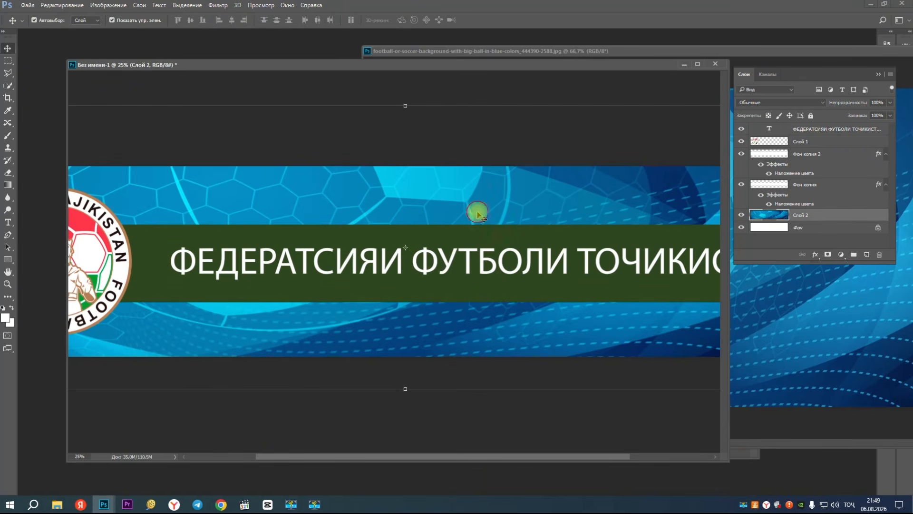
pyautogui.click(464, 232)
pyautogui.click(817, 256)
pyautogui.click(842, 333)
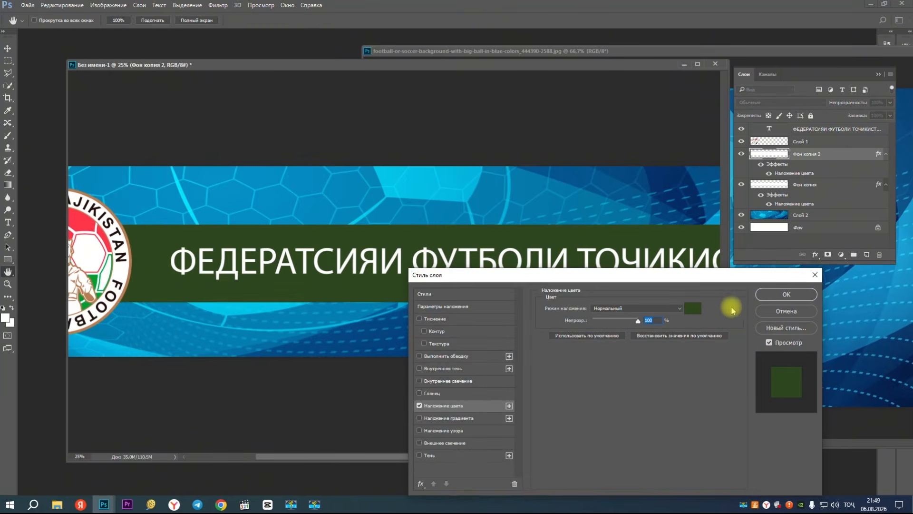
pyautogui.click(693, 308)
pyautogui.moveTo(122, 285); pyautogui.dragTo(35, 296)
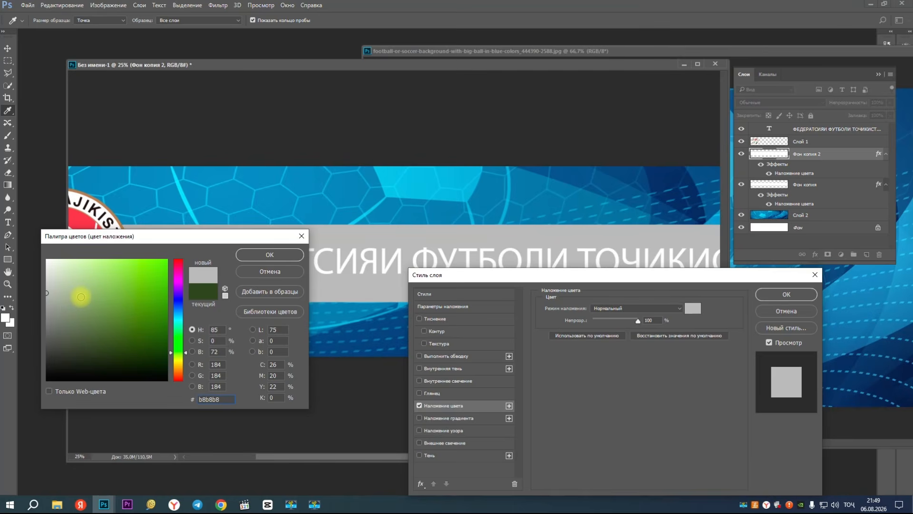
pyautogui.click(274, 253)
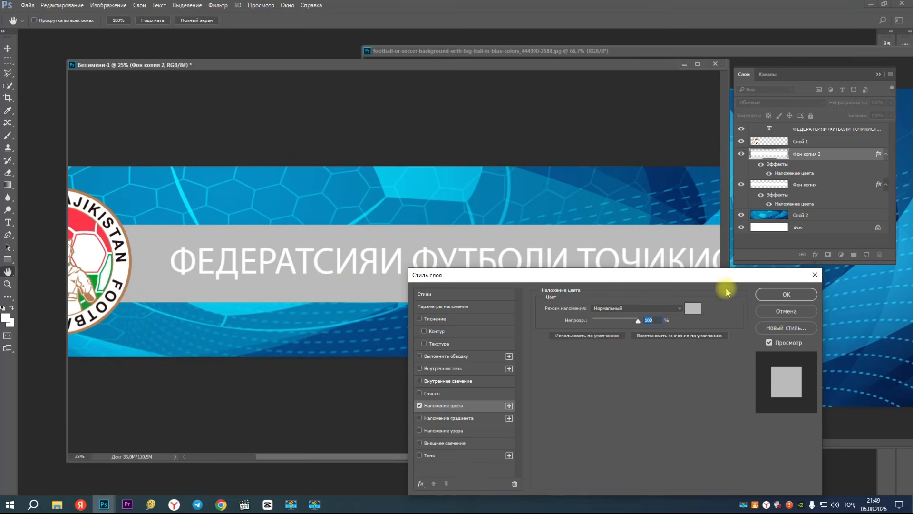
pyautogui.click(786, 295)
# Move the taller stripe copy below the green stripe so that it borders the green one
pyautogui.moveTo(781, 153); pyautogui.dragTo(780, 209)
pyautogui.hotkey('ctrl', 'space')
pyautogui.keyDown('ctrl'); pyautogui.keyDown('alt'); pyautogui.click(387, 264); pyautogui.keyUp('alt'); pyautogui.keyUp('ctrl')
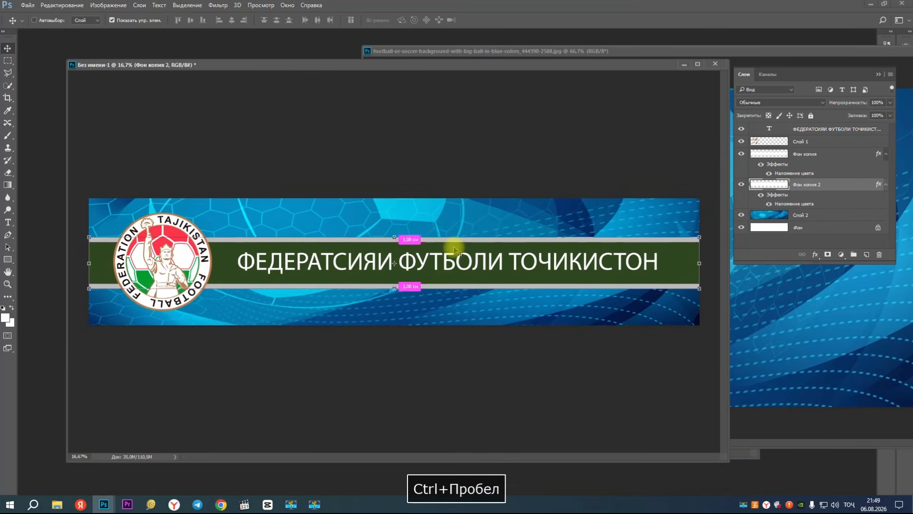
# Change the Color Overlay of the taller stripe copy to white
pyautogui.click(815, 255)
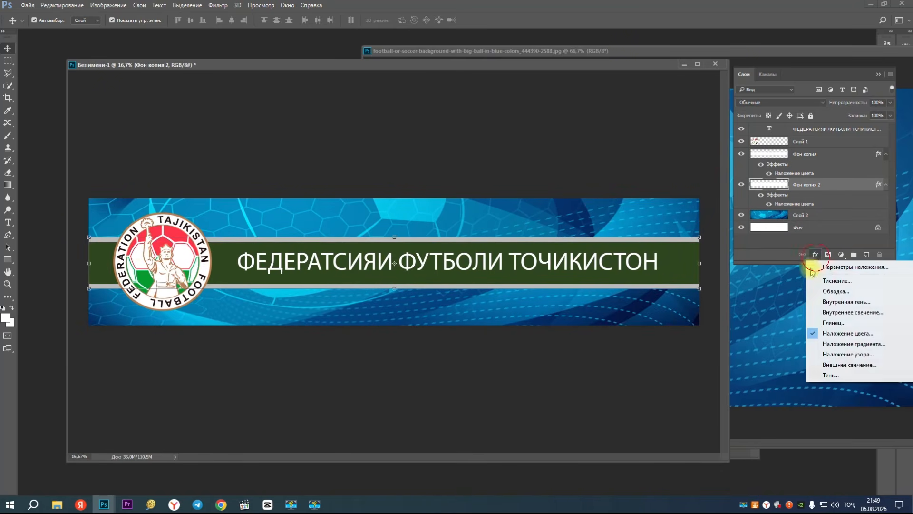
pyautogui.click(830, 331)
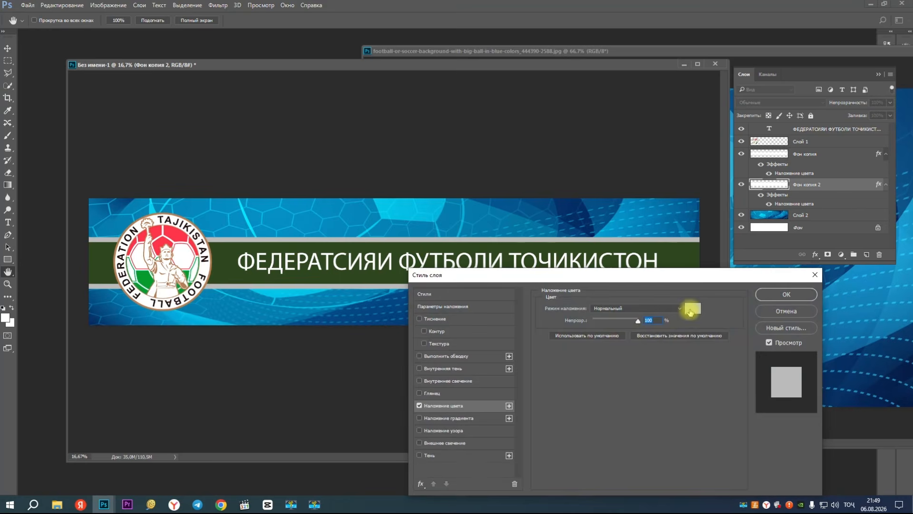
pyautogui.click(690, 311)
pyautogui.moveTo(131, 298); pyautogui.dragTo(4, 210)
pyautogui.click(297, 256)
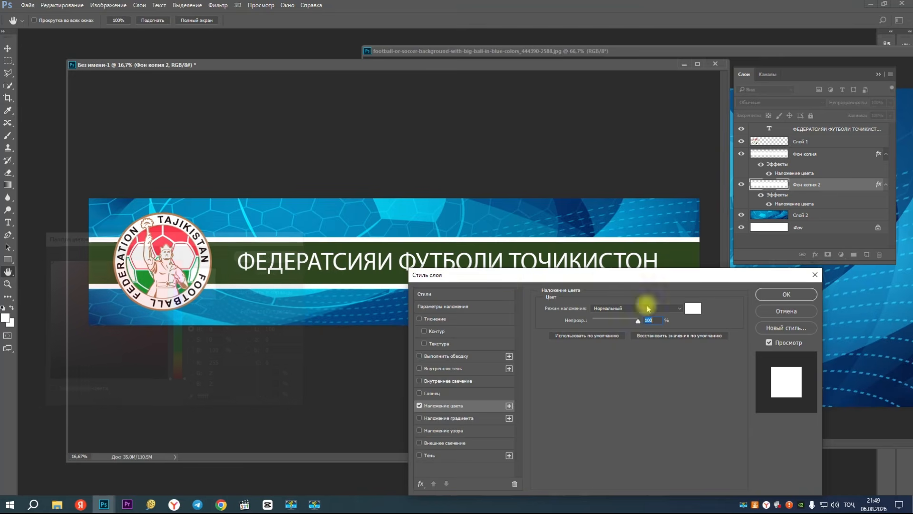
pyautogui.click(767, 291)
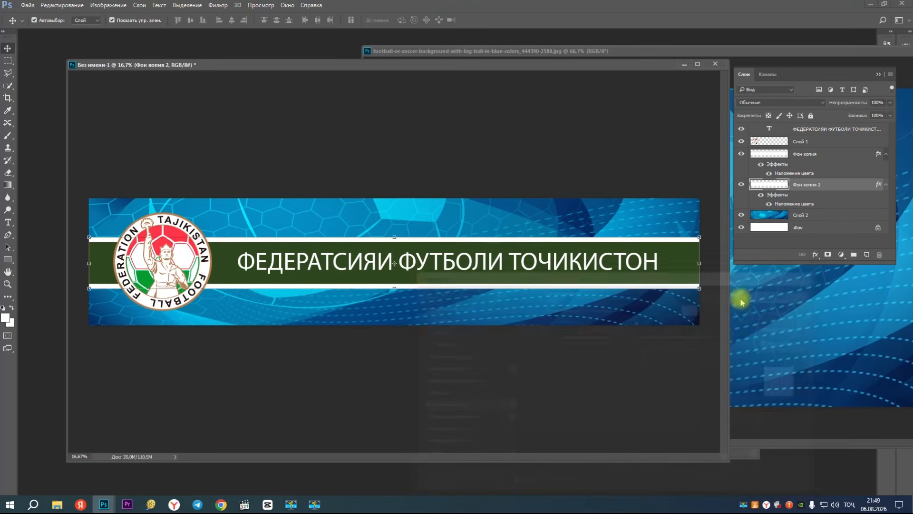
# Select the logo layer and examine the logo up close on the striped banner
pyautogui.click(170, 223)
pyautogui.press('space')
pyautogui.keyDown('ctrl'); pyautogui.click(129, 247); pyautogui.keyUp('ctrl')
pyautogui.press('space')
pyautogui.moveTo(152, 253); pyautogui.dragTo(162, 252)
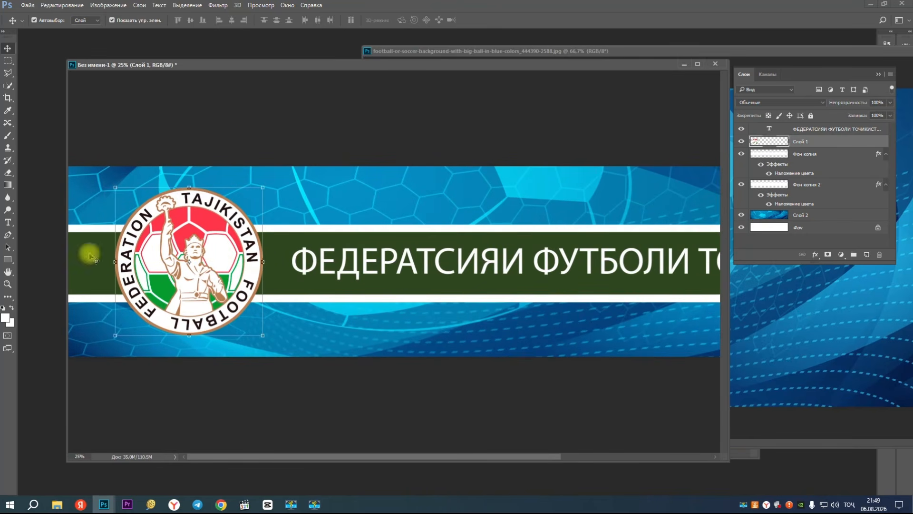
pyautogui.click(815, 254)
pyautogui.click(771, 299)
# Close the separate football background image window
pyautogui.moveTo(829, 52); pyautogui.dragTo(609, 73)
pyautogui.moveTo(697, 64); pyautogui.dragTo(544, 84)
pyautogui.click(600, 85)
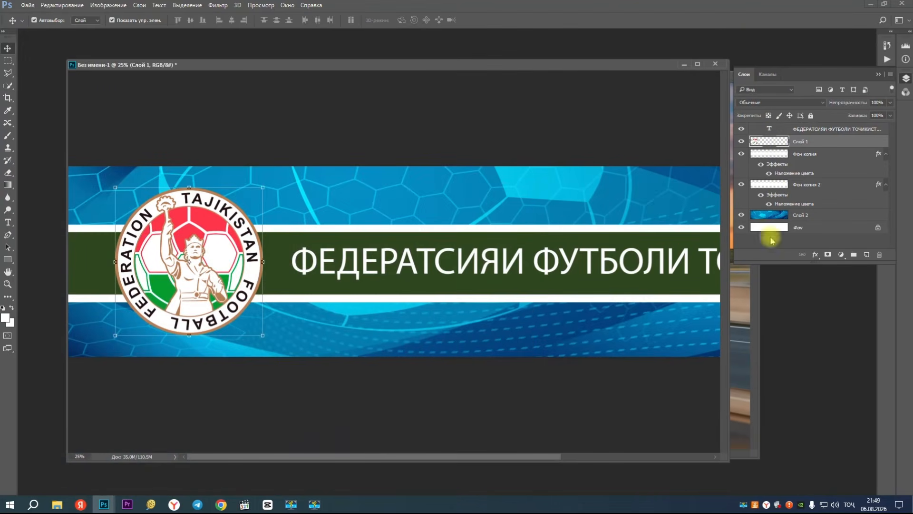
# Add a Drop Shadow to the logo: Normal blend mode, 39% opacity, 42 px distance, 24% spread, 81 px size
pyautogui.click(815, 254)
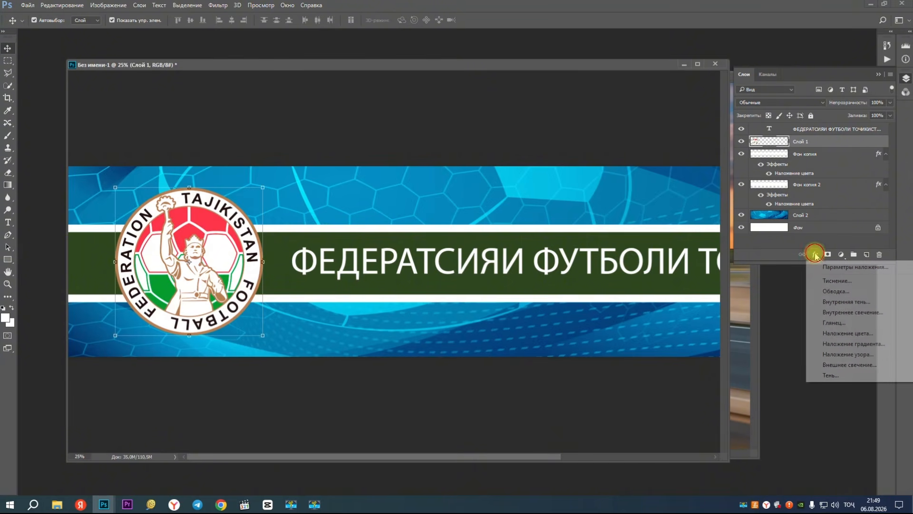
pyautogui.click(831, 380)
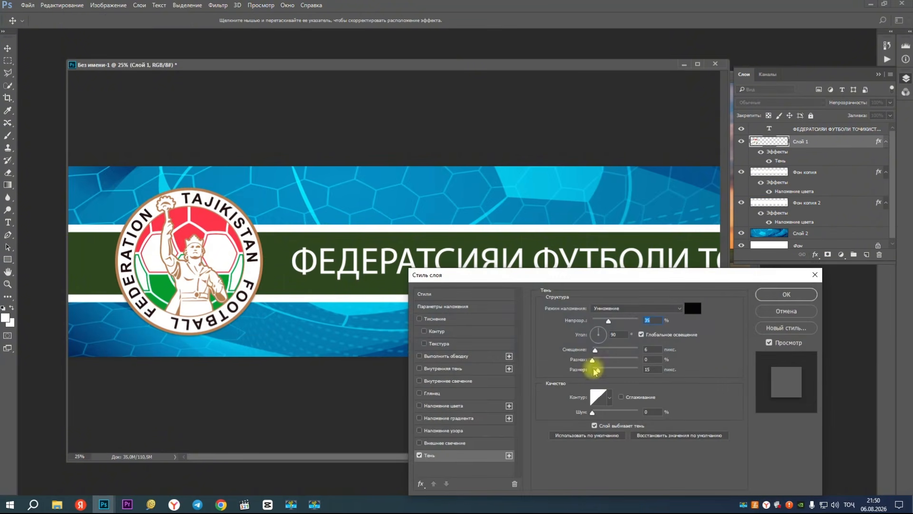
pyautogui.click(620, 308)
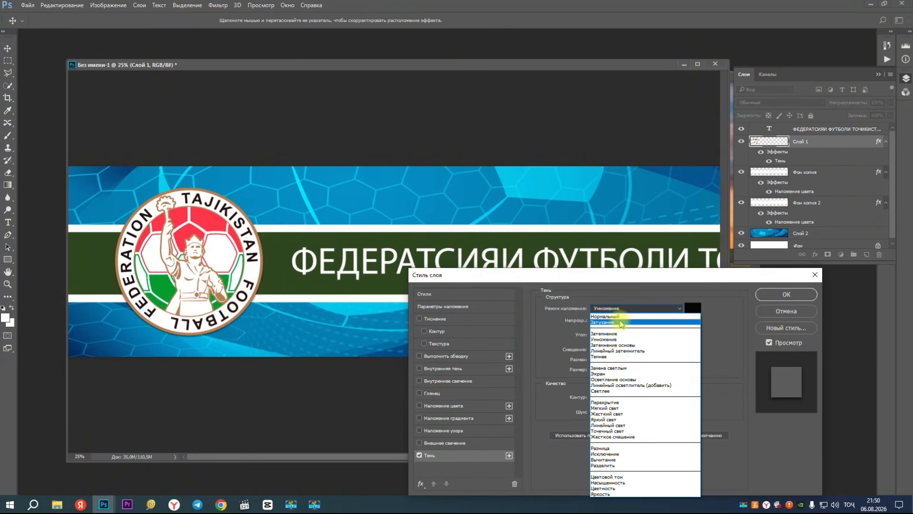
pyautogui.click(616, 316)
pyautogui.moveTo(596, 351)
pyautogui.mouseDown()
pyautogui.moveTo(615, 352)
pyautogui.moveTo(611, 372)
pyautogui.moveTo(603, 361)
pyautogui.moveTo(619, 362)
pyautogui.moveTo(605, 363)
pyautogui.mouseUp()
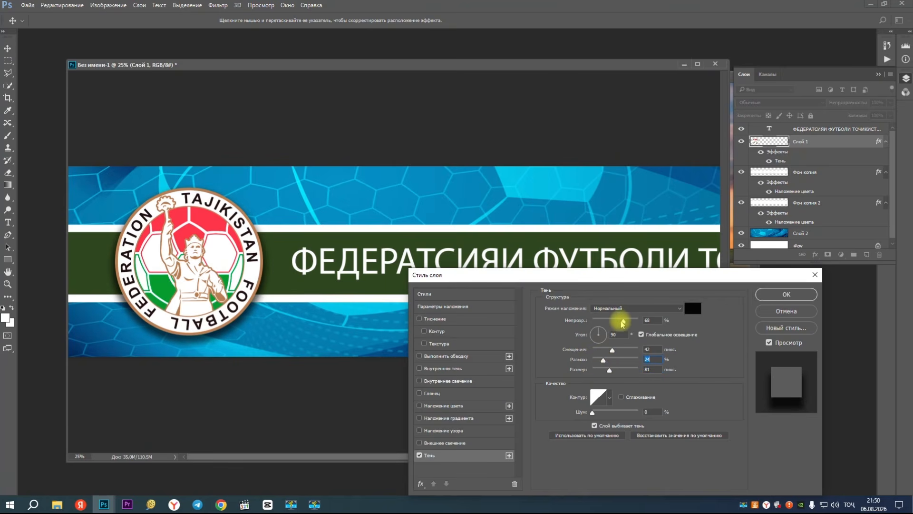
pyautogui.moveTo(620, 323); pyautogui.dragTo(611, 322)
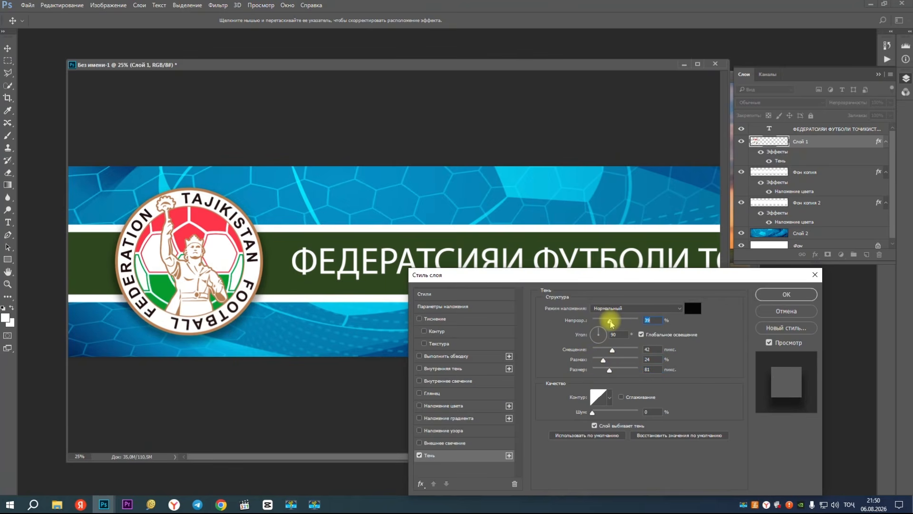
pyautogui.click(767, 294)
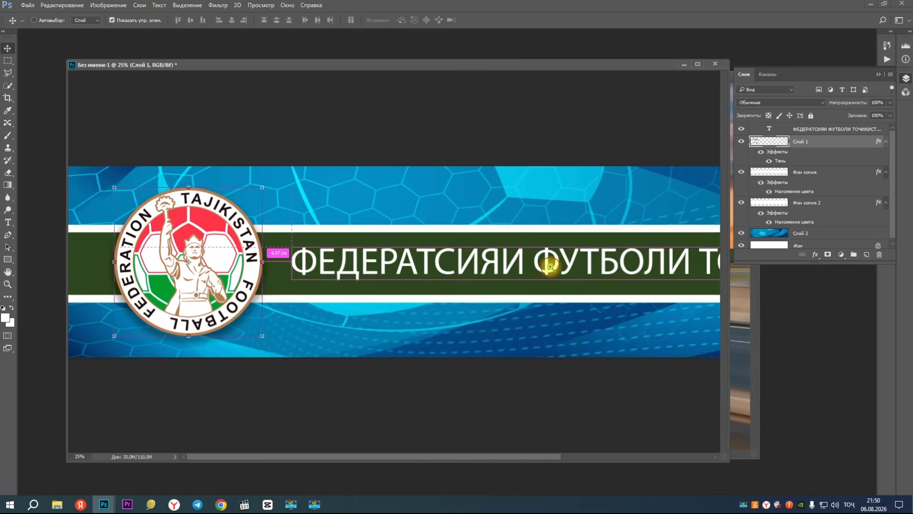
# Select the federation text layer and display the preset layer styles
pyautogui.scroll(2, 551, 265)
pyautogui.click(534, 258)
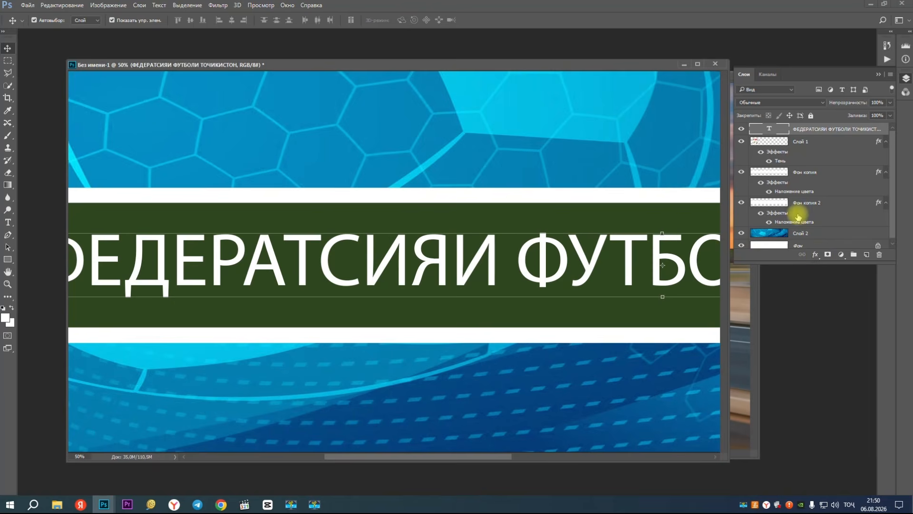
pyautogui.click(879, 76)
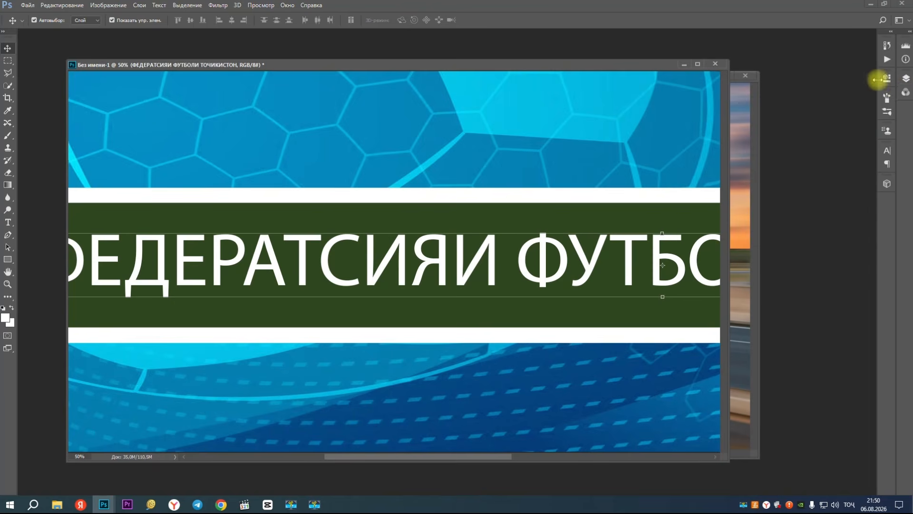
pyautogui.click(907, 33)
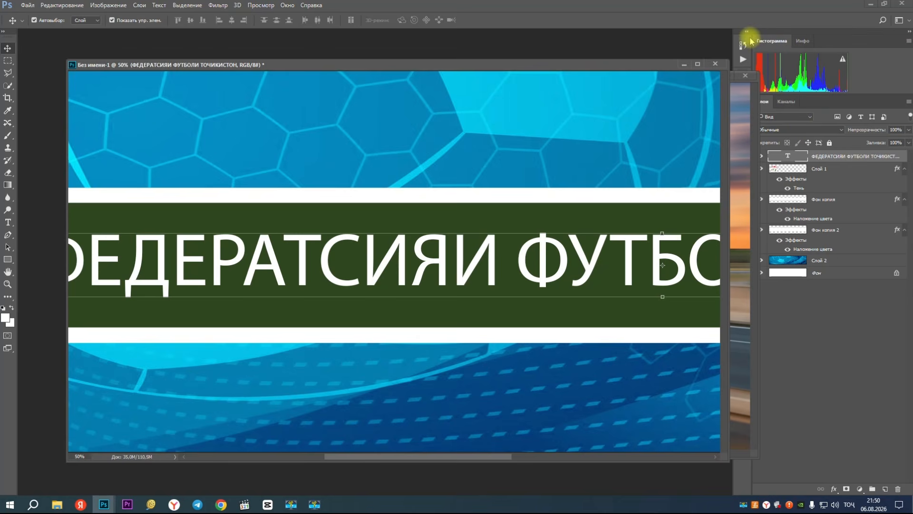
pyautogui.click(909, 32)
pyautogui.click(288, 5)
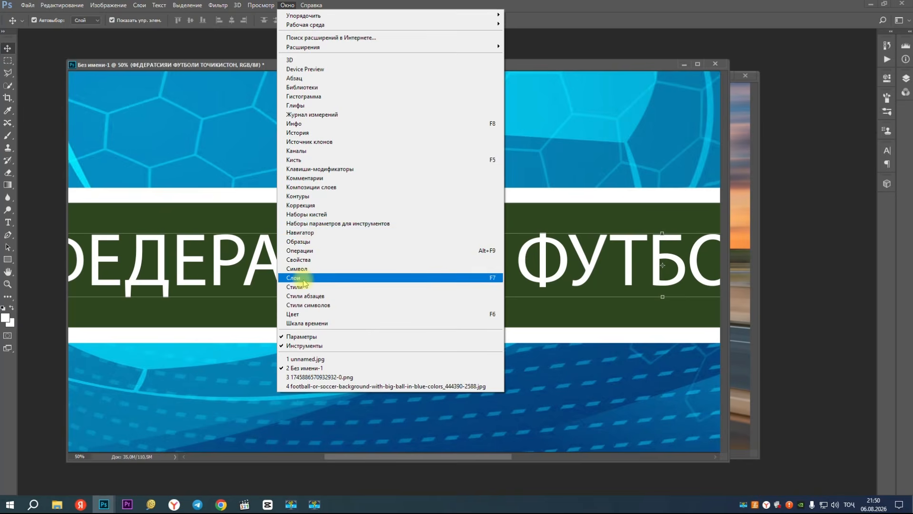
pyautogui.click(301, 287)
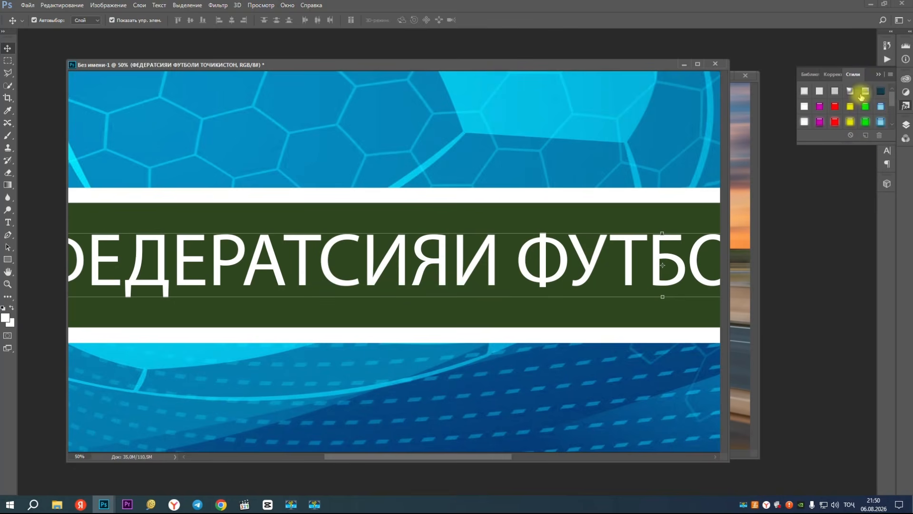
# Try several preset layer styles on the federation text and finish with the white beveled style without glow
pyautogui.click(835, 122)
pyautogui.click(803, 108)
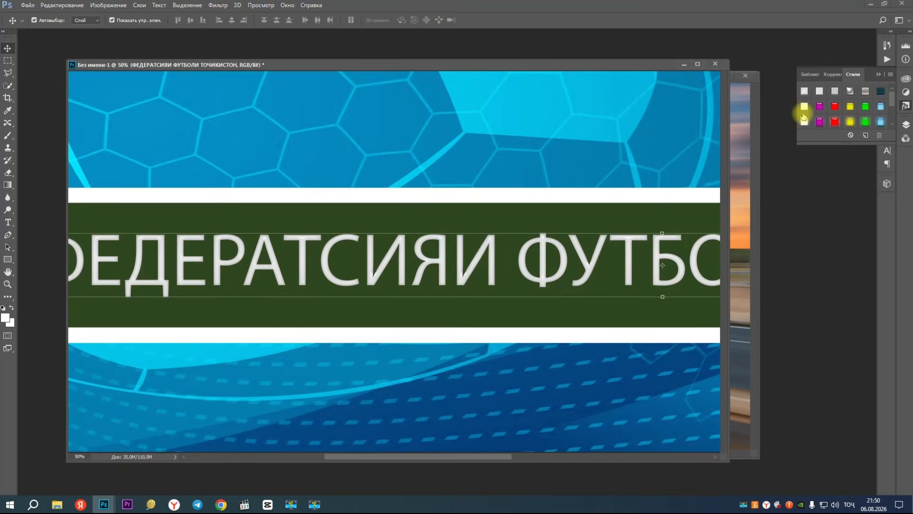
pyautogui.click(803, 122)
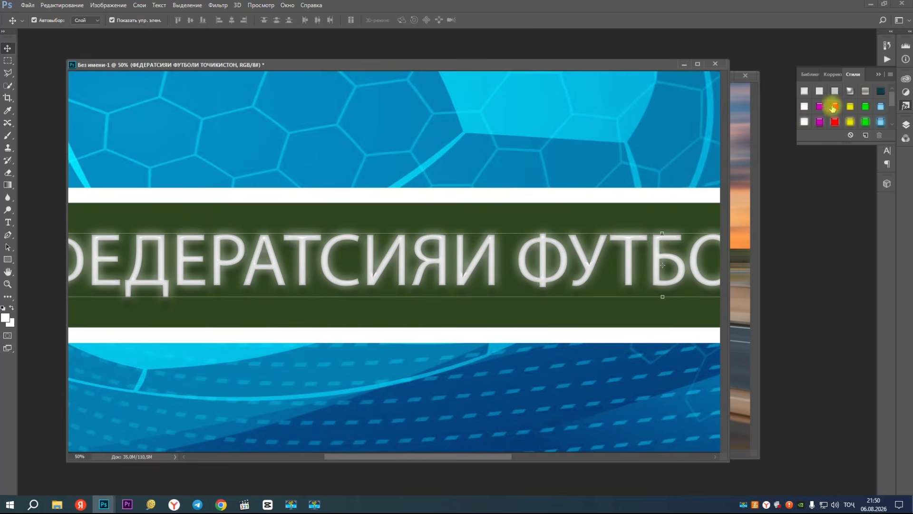
pyautogui.click(852, 91)
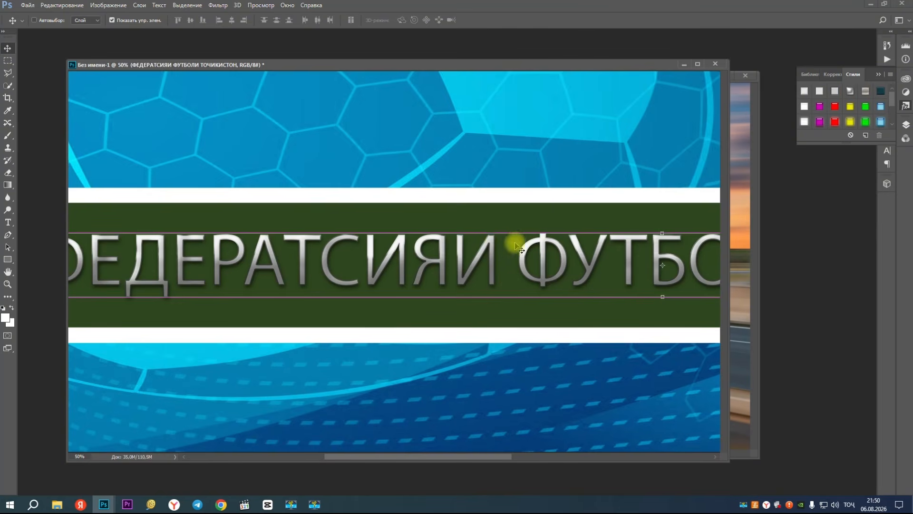
pyautogui.keyDown('ctrl'); pyautogui.keyDown('alt'); pyautogui.click(495, 241); pyautogui.keyUp('alt'); pyautogui.keyUp('ctrl')
pyautogui.keyDown('ctrl'); pyautogui.keyDown('alt'); pyautogui.click(495, 246); pyautogui.keyUp('alt'); pyautogui.keyUp('ctrl')
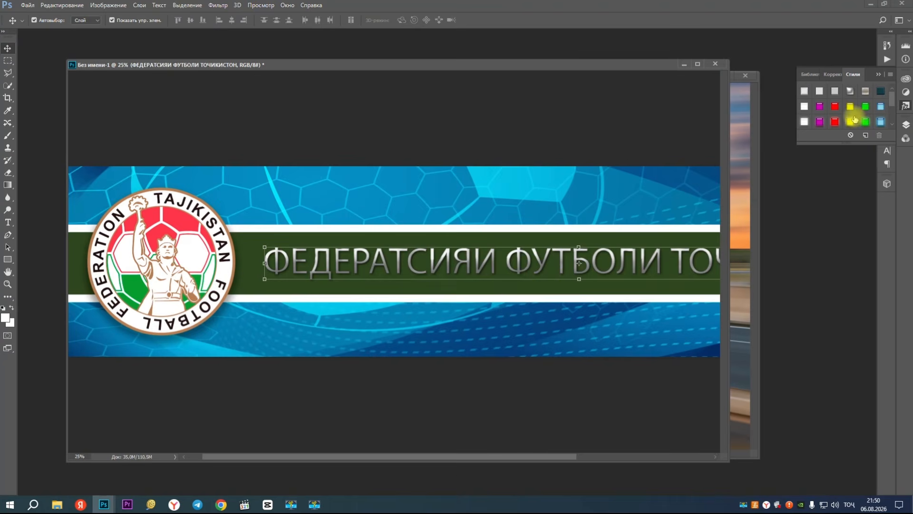
pyautogui.click(880, 106)
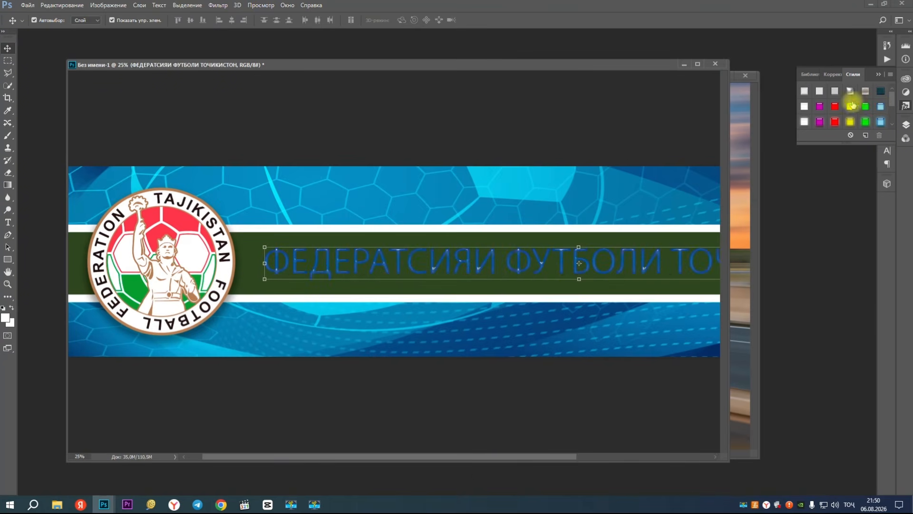
pyautogui.click(806, 123)
pyautogui.click(803, 106)
# Flatten all layers of the banner document into a single background
pyautogui.click(360, 167)
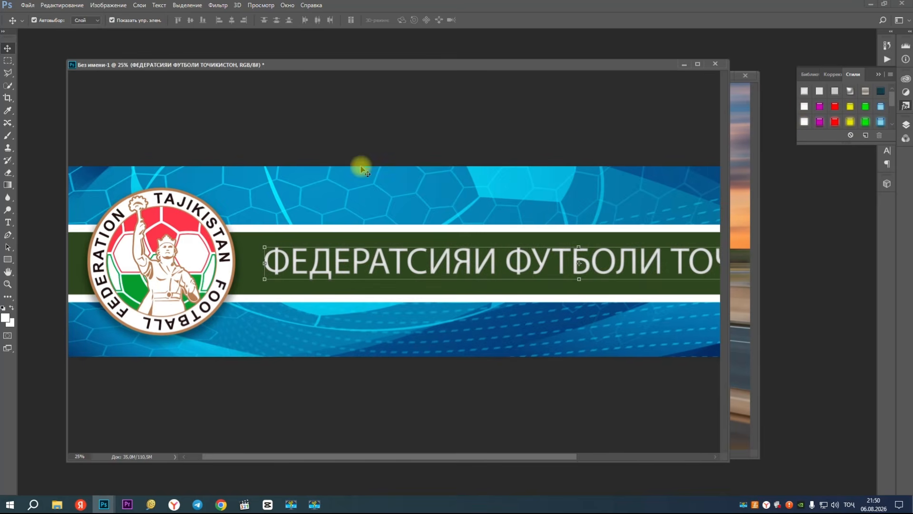
pyautogui.keyDown('ctrl'); pyautogui.keyDown('alt'); pyautogui.click(404, 221); pyautogui.keyUp('alt'); pyautogui.keyUp('ctrl')
pyautogui.keyDown('ctrl'); pyautogui.keyDown('alt'); pyautogui.click(404, 222); pyautogui.keyUp('alt'); pyautogui.keyUp('ctrl')
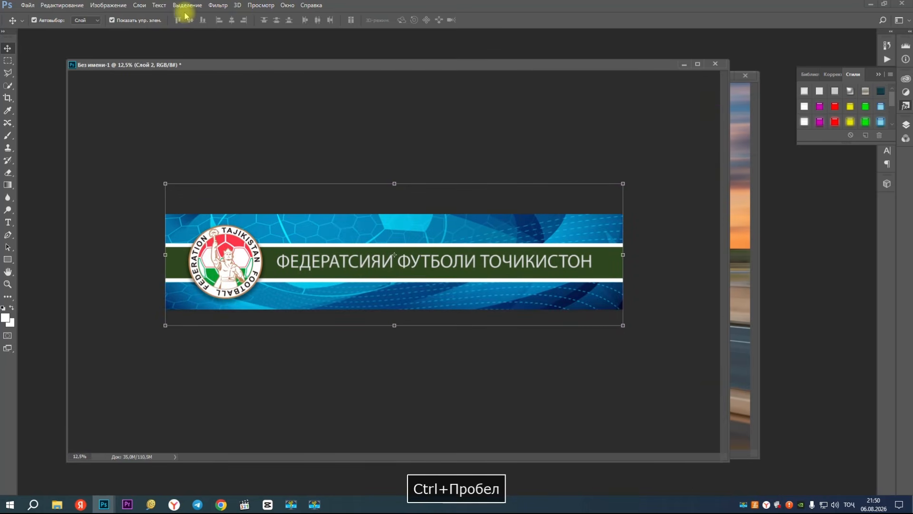
pyautogui.click(140, 5)
pyautogui.click(181, 356)
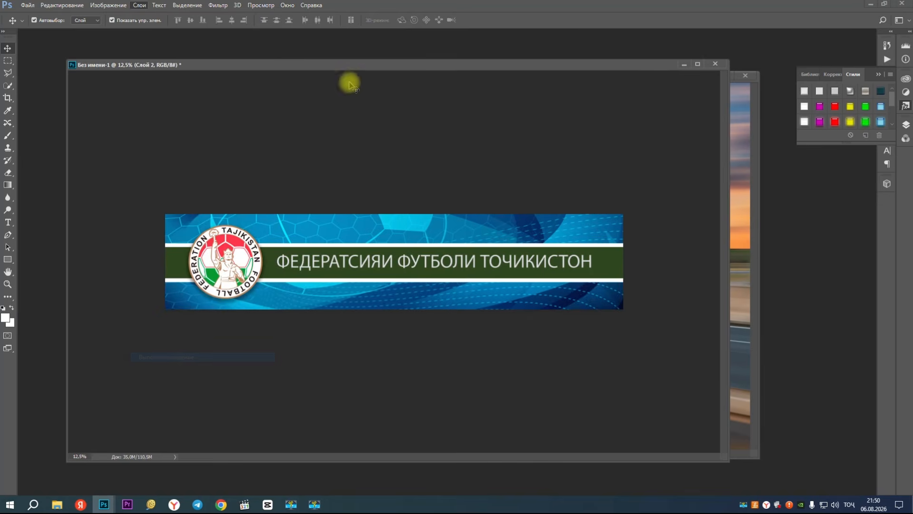
pyautogui.moveTo(621, 69); pyautogui.dragTo(324, 89)
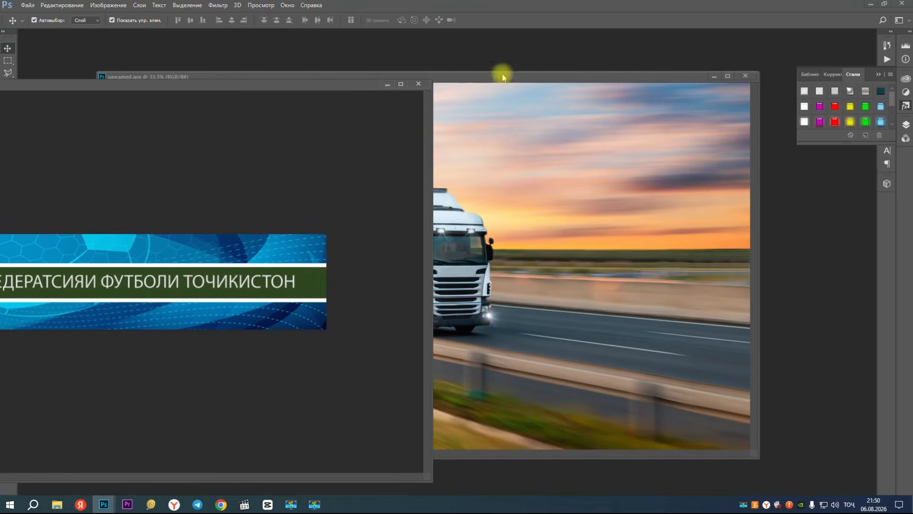
pyautogui.moveTo(504, 77); pyautogui.dragTo(596, 75)
pyautogui.click(136, 318)
pyautogui.moveTo(155, 258); pyautogui.dragTo(236, 238)
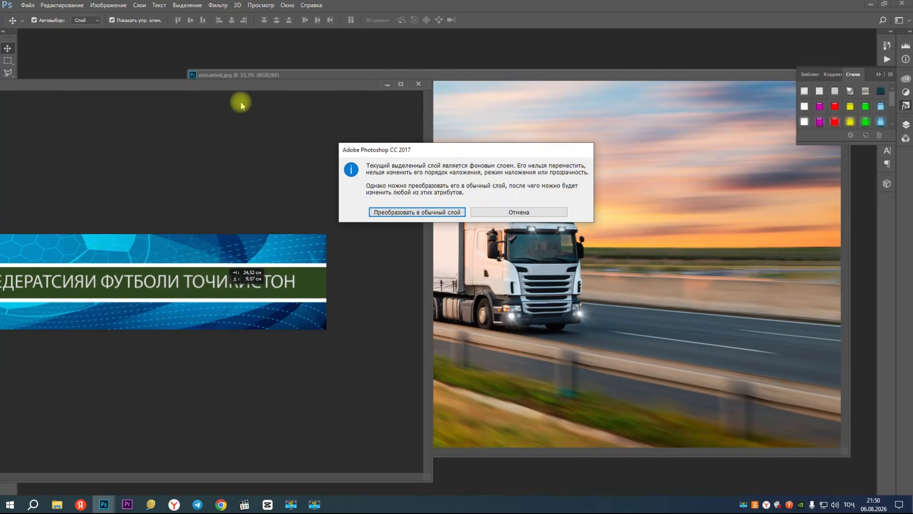
pyautogui.click(511, 213)
# Select the entire flattened banner and copy it to the clipboard
pyautogui.moveTo(302, 90); pyautogui.dragTo(525, 93)
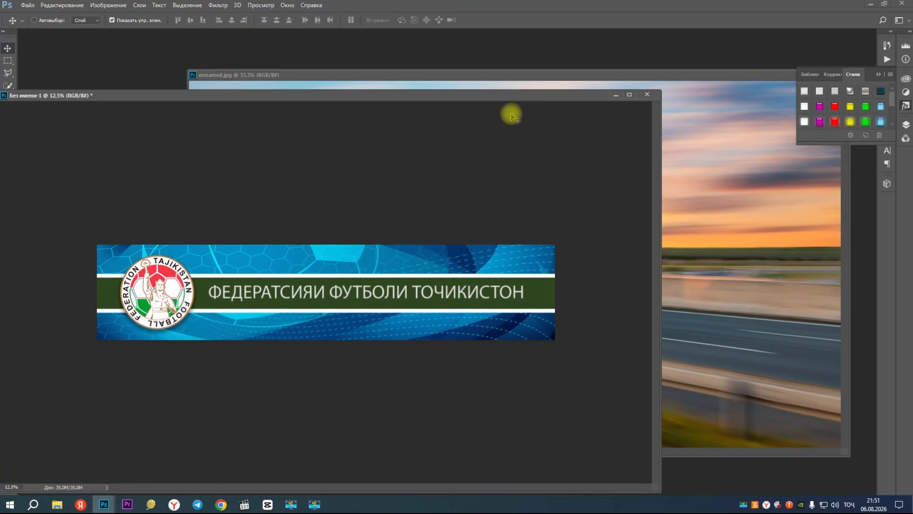
pyautogui.hotkey('ctrl', 'a')
pyautogui.hotkey('ctrl', 'c')
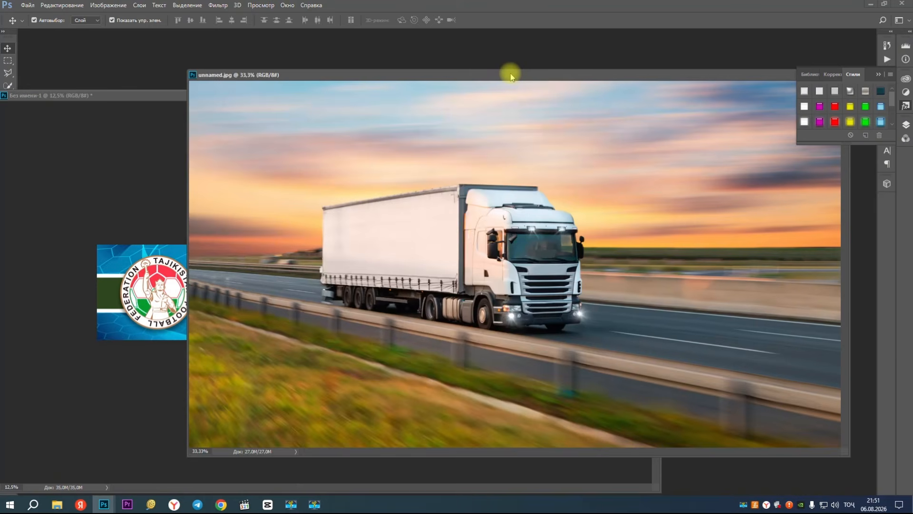
# Bring the truck photo to the front and open it in the Vanishing Point filter
pyautogui.moveTo(510, 74); pyautogui.dragTo(371, 72)
pyautogui.click(139, 7)
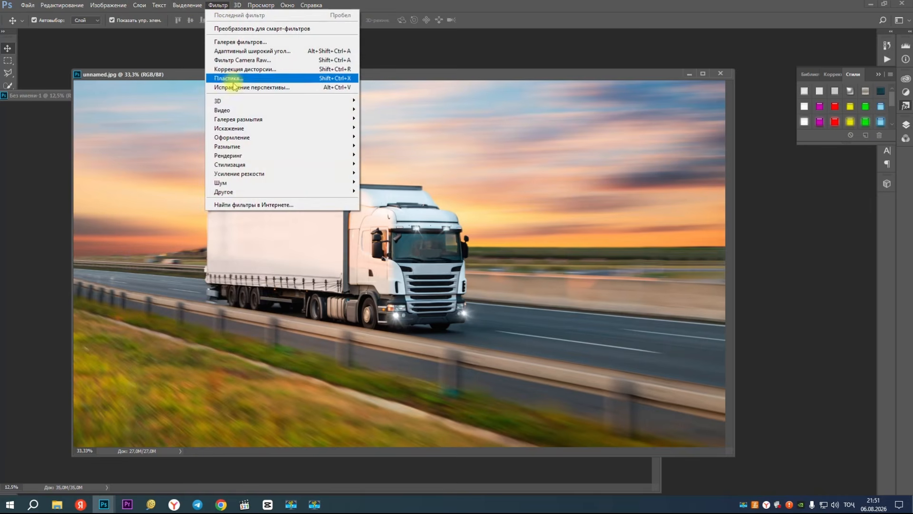
pyautogui.click(235, 87)
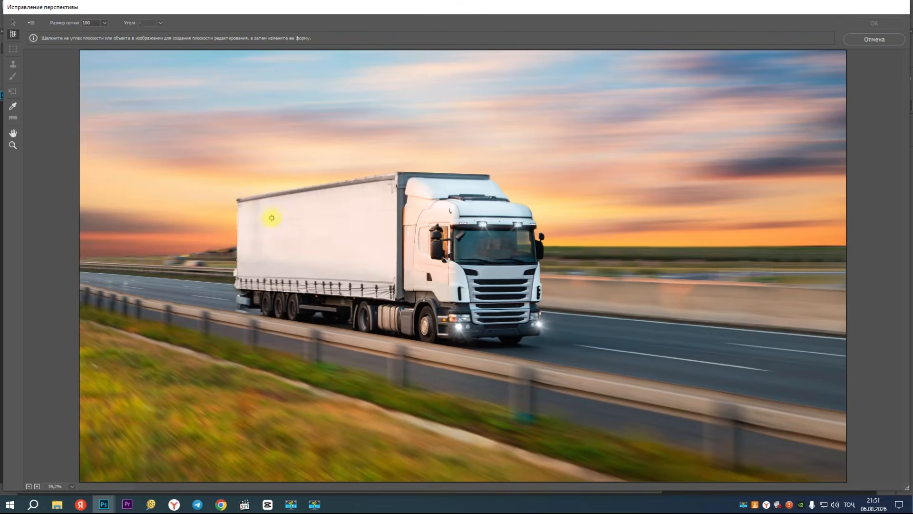
# Create a perspective plane over the white side of the trailer, with its corners on the side panel's corners
pyautogui.keyDown('ctrl'); pyautogui.click(288, 218); pyautogui.keyUp('ctrl')
pyautogui.keyDown('ctrl'); pyautogui.click(268, 218); pyautogui.keyUp('ctrl')
pyautogui.press('space')
pyautogui.moveTo(330, 334); pyautogui.dragTo(269, 250)
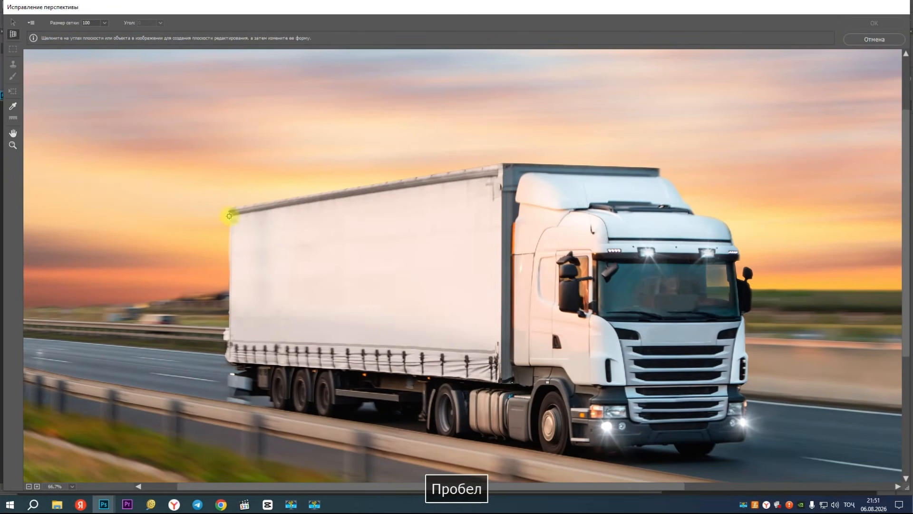
pyautogui.click(230, 216)
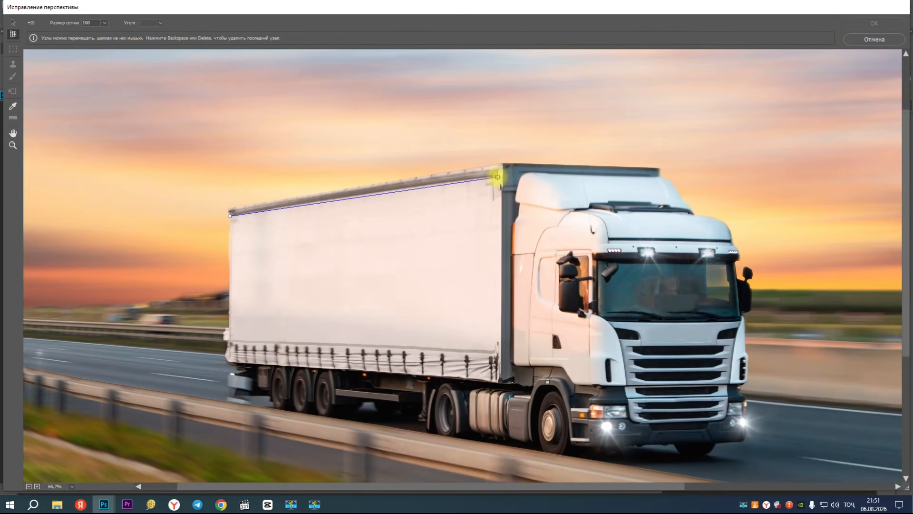
pyautogui.click(496, 353)
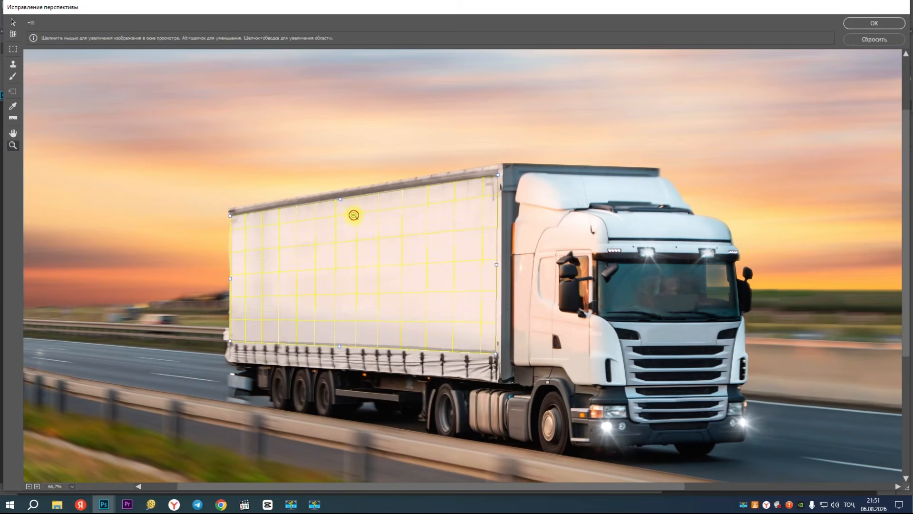
# Paste the copied banner into Vanishing Point and scale it down with the Transform tool to less than half the photo's width
pyautogui.keyDown('ctrl'); pyautogui.keyDown('alt'); pyautogui.click(353, 210); pyautogui.keyUp('alt'); pyautogui.keyUp('ctrl')
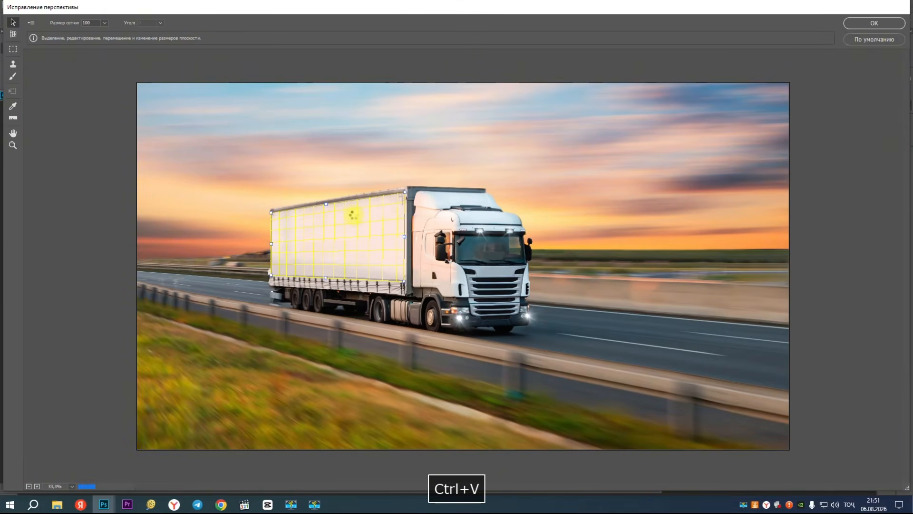
pyautogui.hotkey('ctrl', 'v')
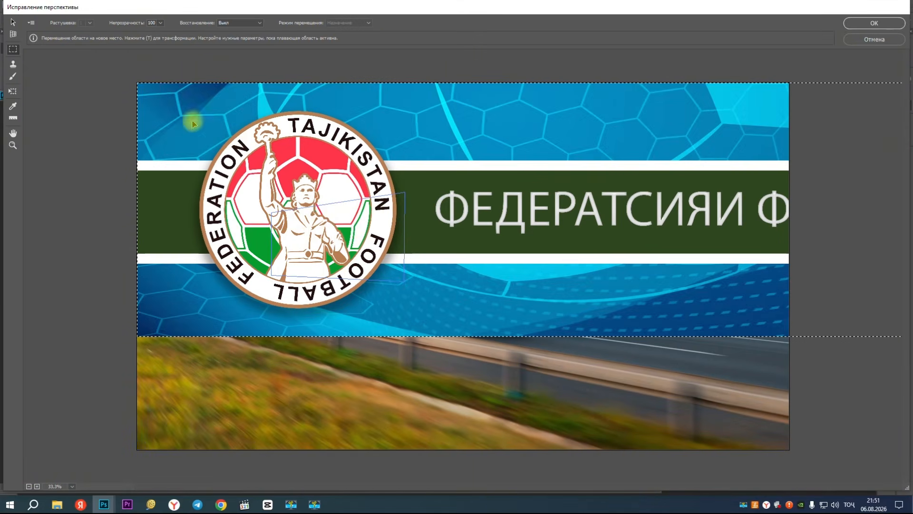
pyautogui.click(13, 91)
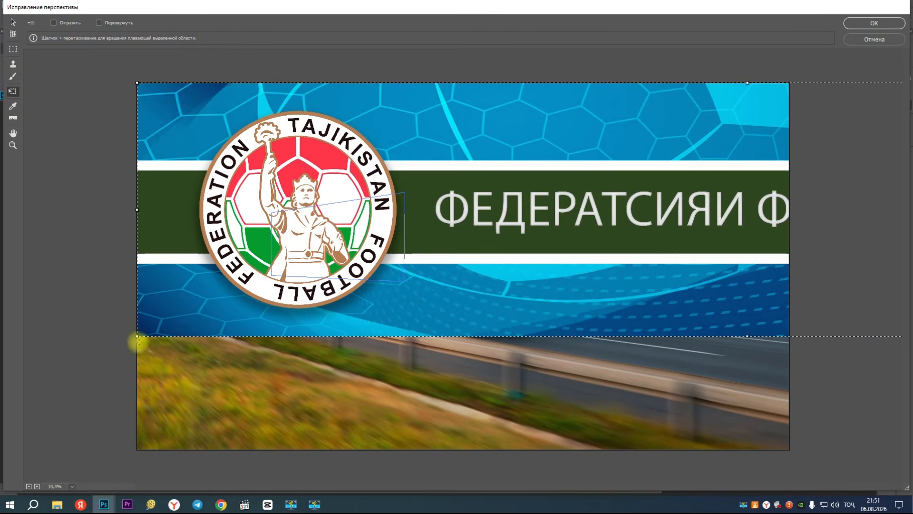
pyautogui.moveTo(139, 337); pyautogui.dragTo(159, 431)
pyautogui.moveTo(782, 301); pyautogui.dragTo(441, 372)
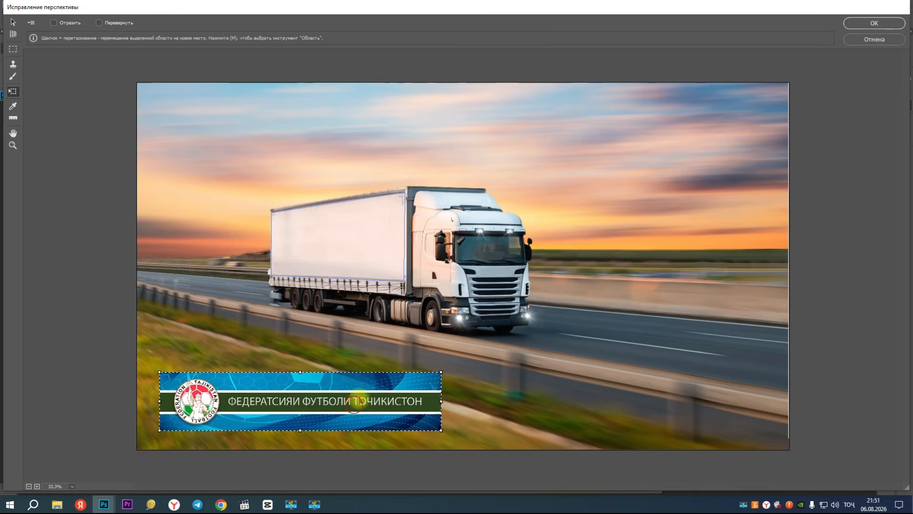
# Move the pasted banner onto the trailer's perspective plane, scale it down slightly and align it with the plane's upper edge
pyautogui.moveTo(354, 405); pyautogui.dragTo(386, 376)
pyautogui.moveTo(331, 360); pyautogui.dragTo(383, 239)
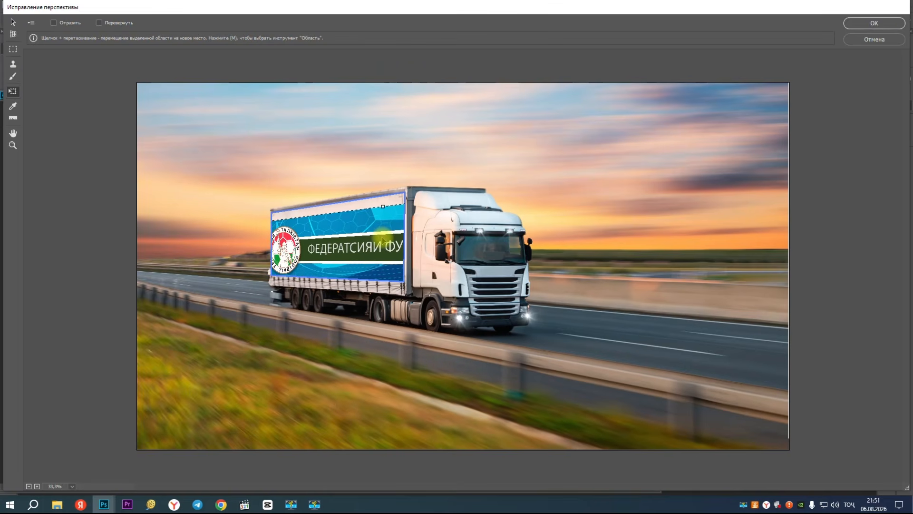
pyautogui.hotkey('ctrl', 'space')
pyautogui.click(367, 238)
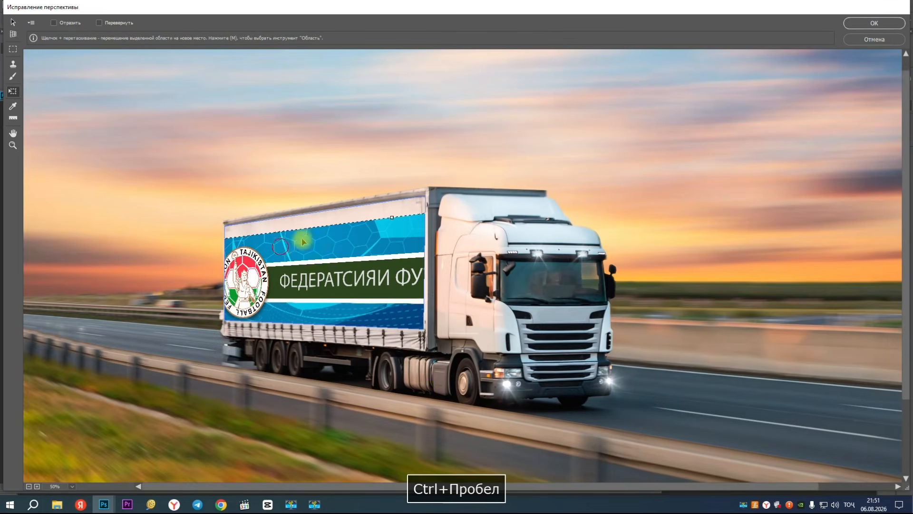
pyautogui.moveTo(297, 242); pyautogui.dragTo(330, 235)
pyautogui.moveTo(239, 230); pyautogui.dragTo(251, 255)
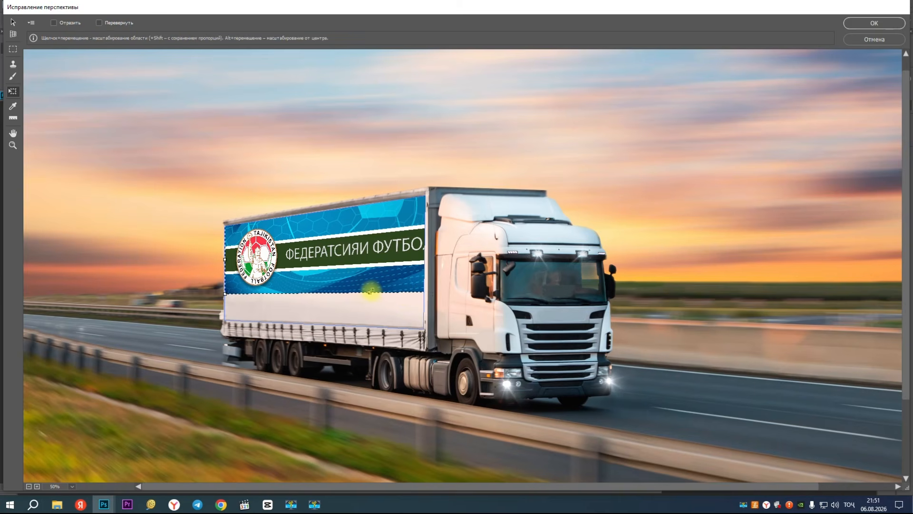
# Stretch the banner down to the trailer plane's lower edge and shift it toward the rear so the whole word ФУТБОЛ fits
pyautogui.moveTo(372, 293); pyautogui.dragTo(417, 329)
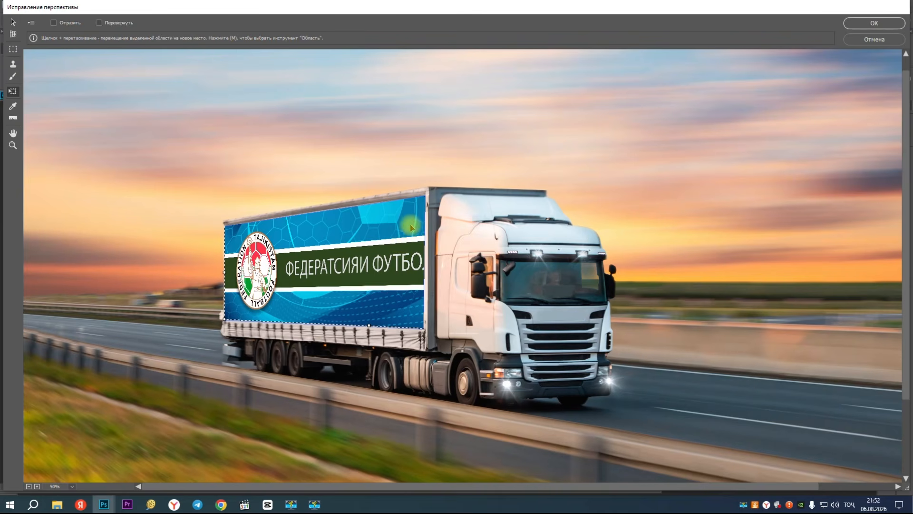
pyautogui.moveTo(388, 245); pyautogui.dragTo(379, 245)
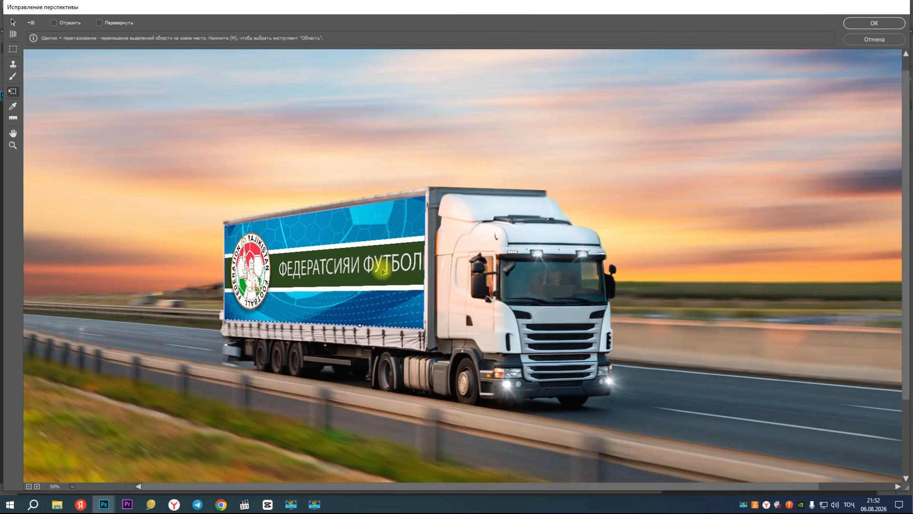
pyautogui.keyDown('ctrl'); pyautogui.keyDown('alt'); pyautogui.click(378, 314); pyautogui.keyUp('alt'); pyautogui.keyUp('ctrl')
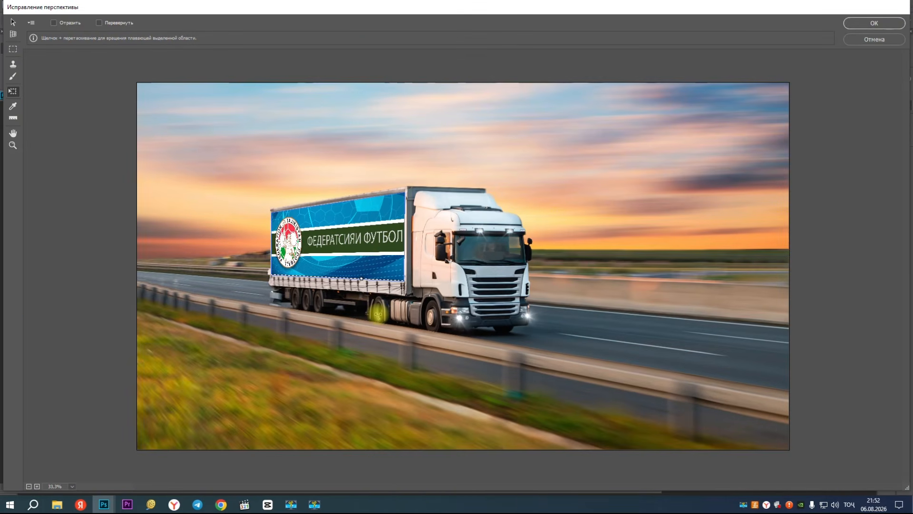
pyautogui.keyDown('ctrl'); pyautogui.click(340, 243); pyautogui.keyUp('ctrl')
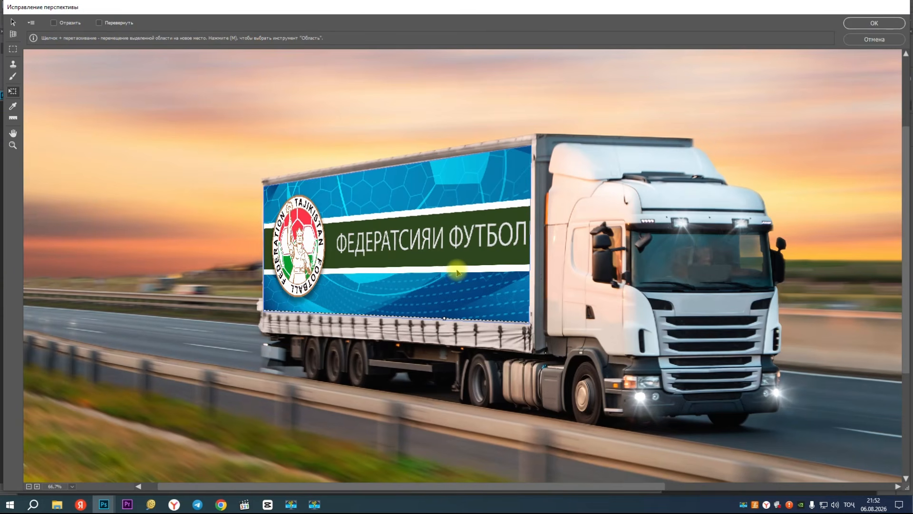
pyautogui.hotkey('ctrl', 'space')
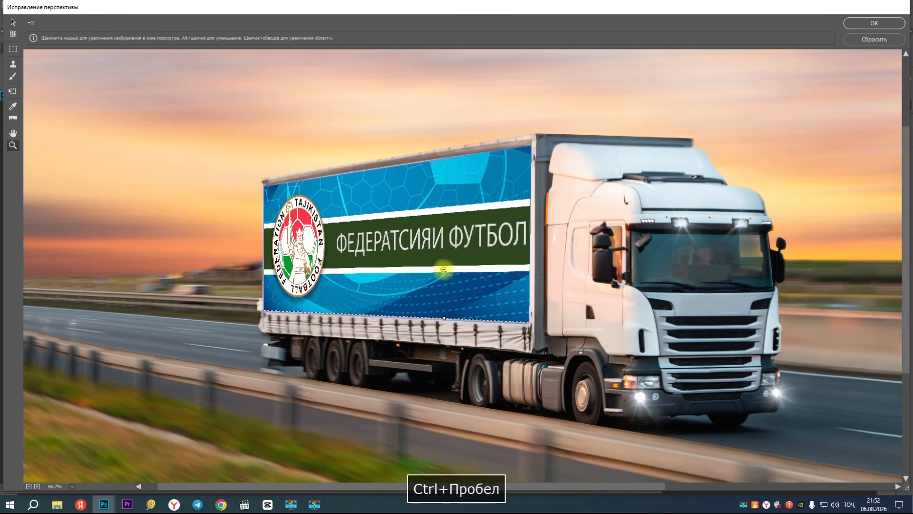
pyautogui.keyDown('ctrl'); pyautogui.keyDown('alt'); pyautogui.click(383, 258); pyautogui.keyUp('alt'); pyautogui.keyUp('ctrl')
# Apply the Vanishing Point result to the truck photo and inspect the banner on the trailer up close
pyautogui.click(874, 22)
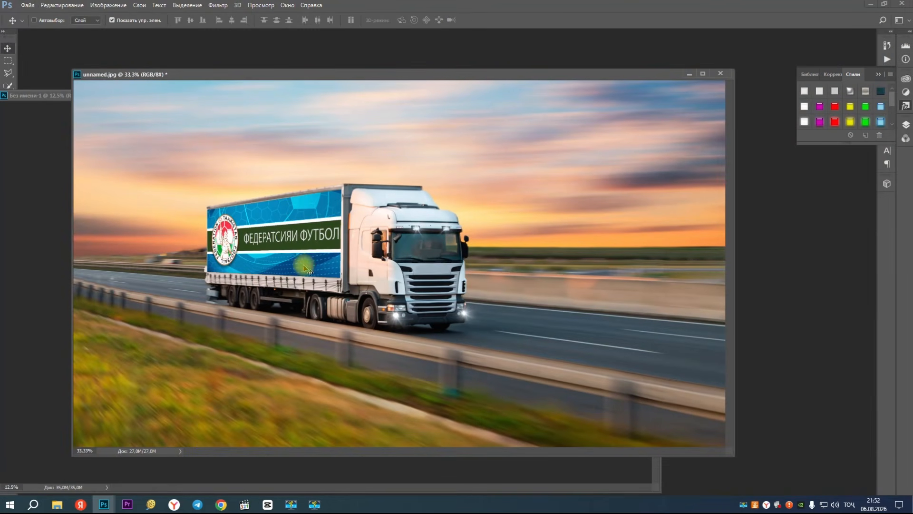
pyautogui.keyDown('ctrl'); pyautogui.click(303, 264); pyautogui.keyUp('ctrl')
pyautogui.keyDown('ctrl'); pyautogui.click(303, 265); pyautogui.keyUp('ctrl')
pyautogui.keyDown('ctrl'); pyautogui.click(303, 265); pyautogui.keyUp('ctrl')
pyautogui.keyDown('ctrl'); pyautogui.keyDown('alt'); pyautogui.click(469, 235); pyautogui.keyUp('alt'); pyautogui.keyUp('ctrl')
pyautogui.keyDown('ctrl'); pyautogui.keyDown('alt'); pyautogui.click(469, 235); pyautogui.keyUp('alt'); pyautogui.keyUp('ctrl')
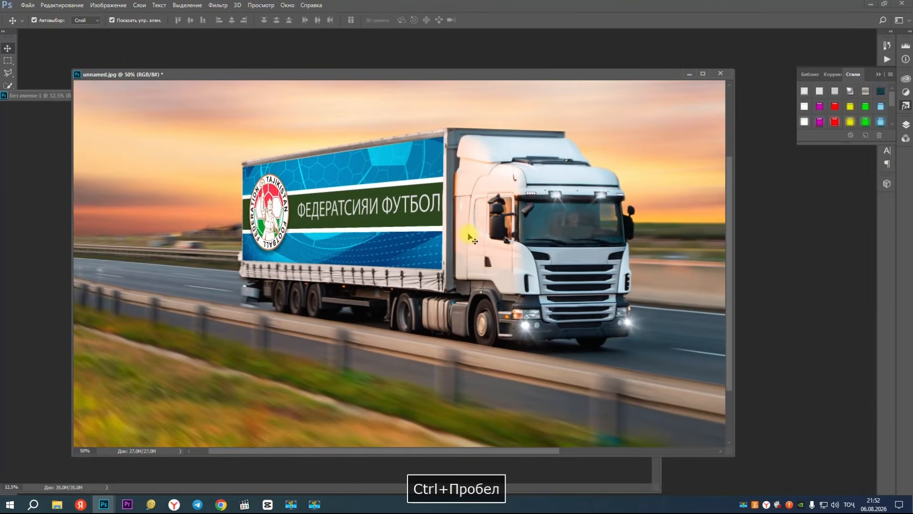